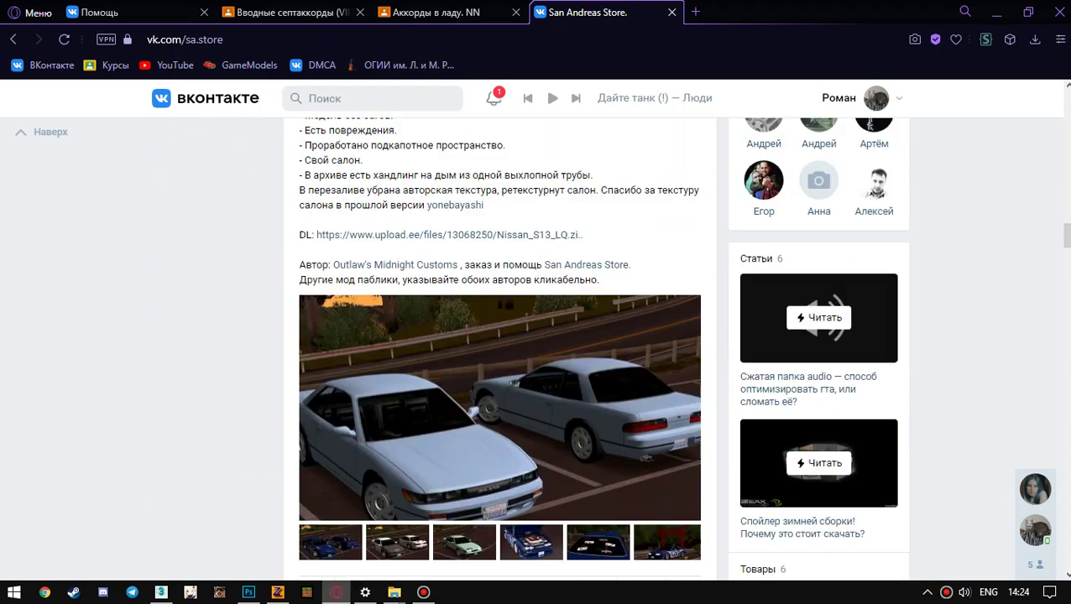
Step: Open the Nissan_S13_LQ.zip download link from the '91 Nissan Silvia S13 post in a new tab and show its page
right_click(411, 433)
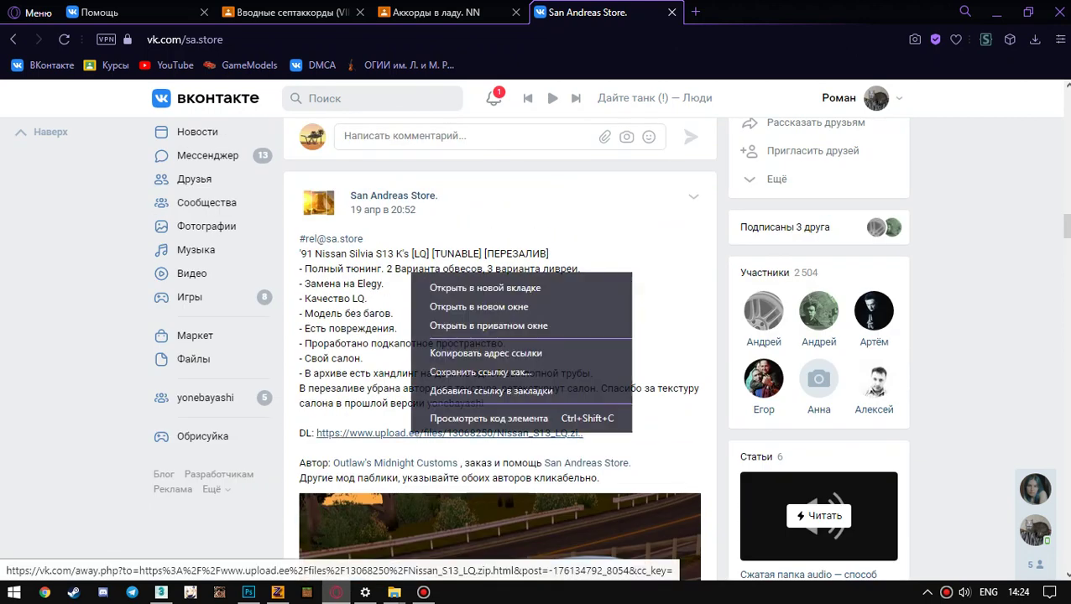
left_click(458, 286)
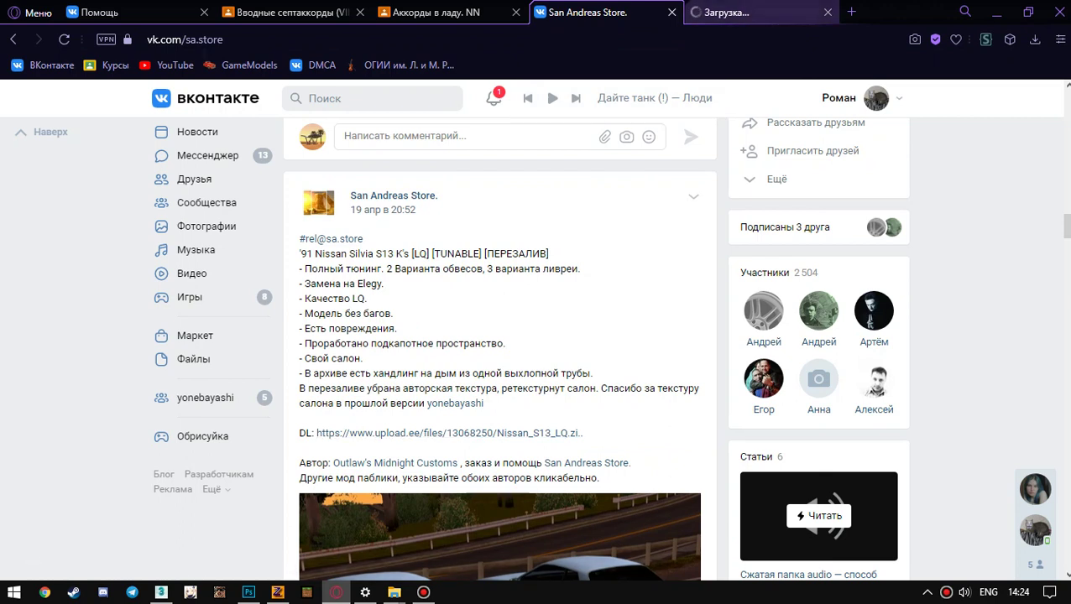
left_click(759, 11)
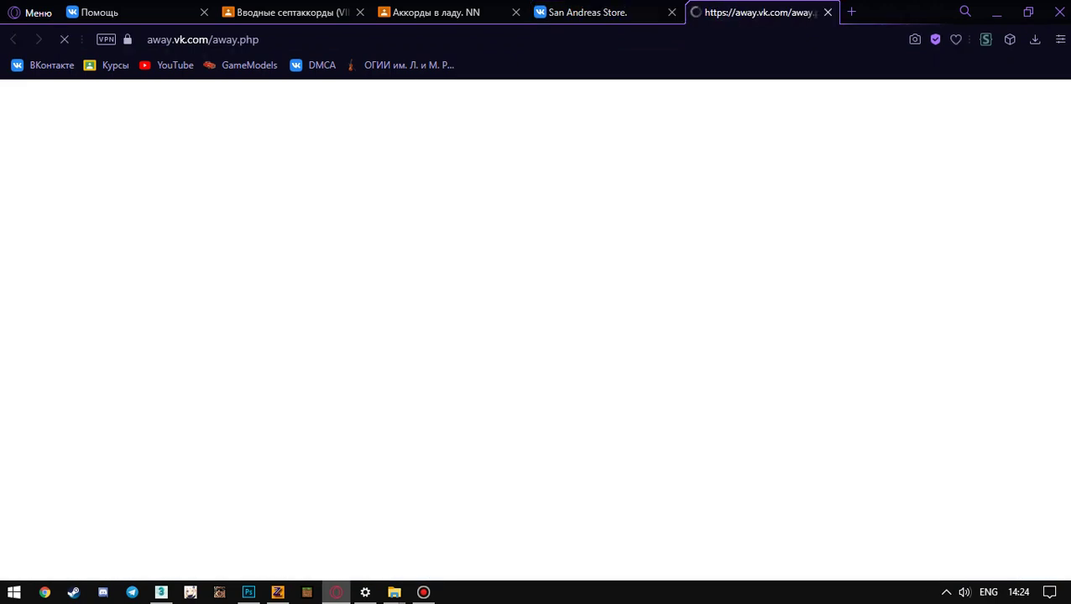
left_click(599, 12)
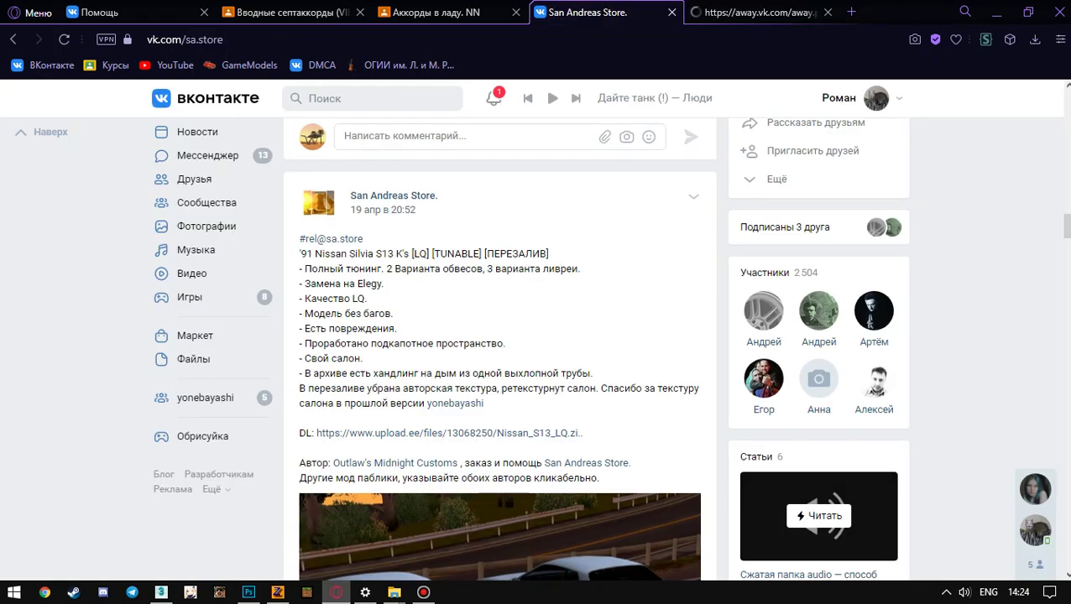
scroll(813, 199, "down", 2)
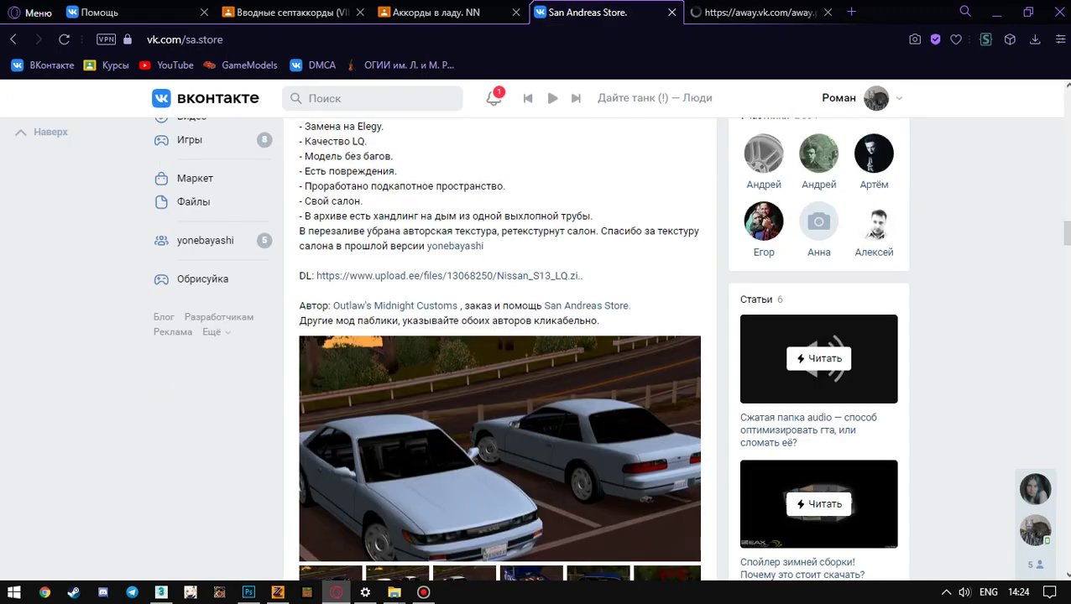
left_click(760, 12)
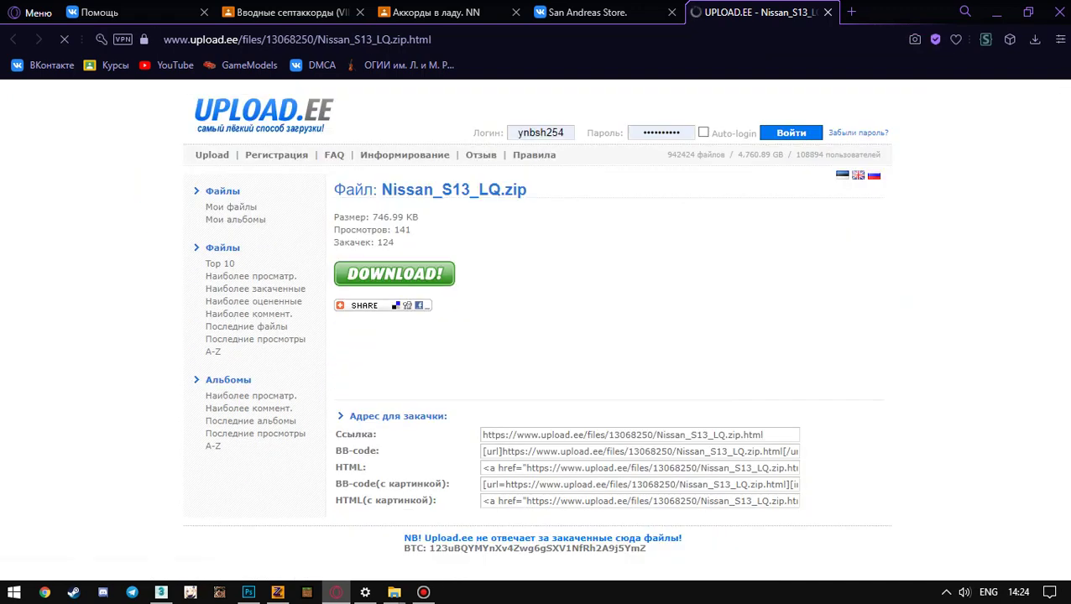
Step: Download Nissan_S13_LQ.zip from the file page, then close that page and minimize the browser
double_click(385, 242)
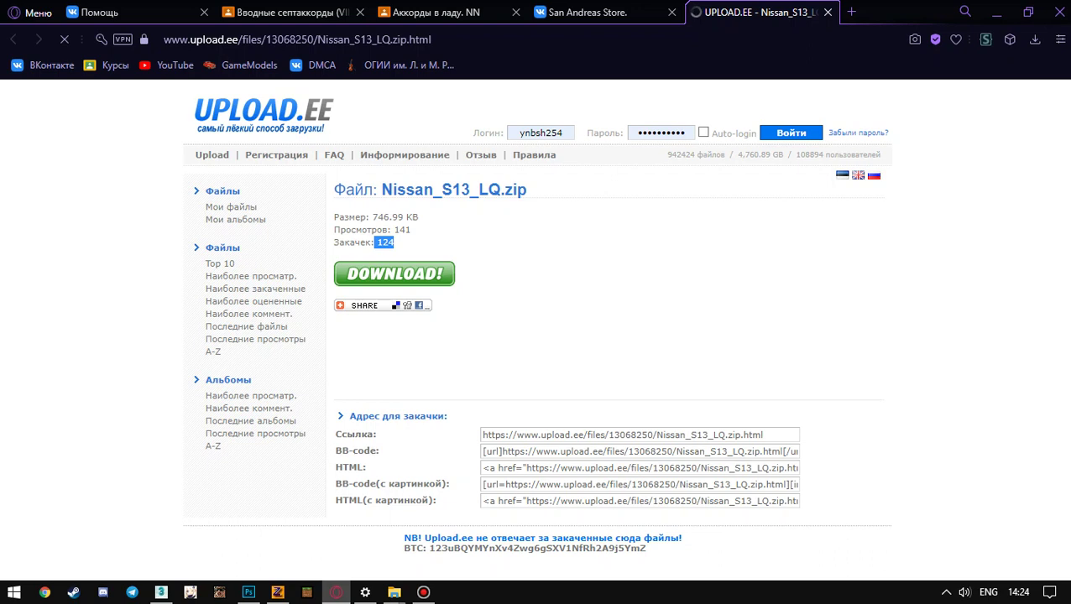
double_click(402, 229)
left_click(490, 253)
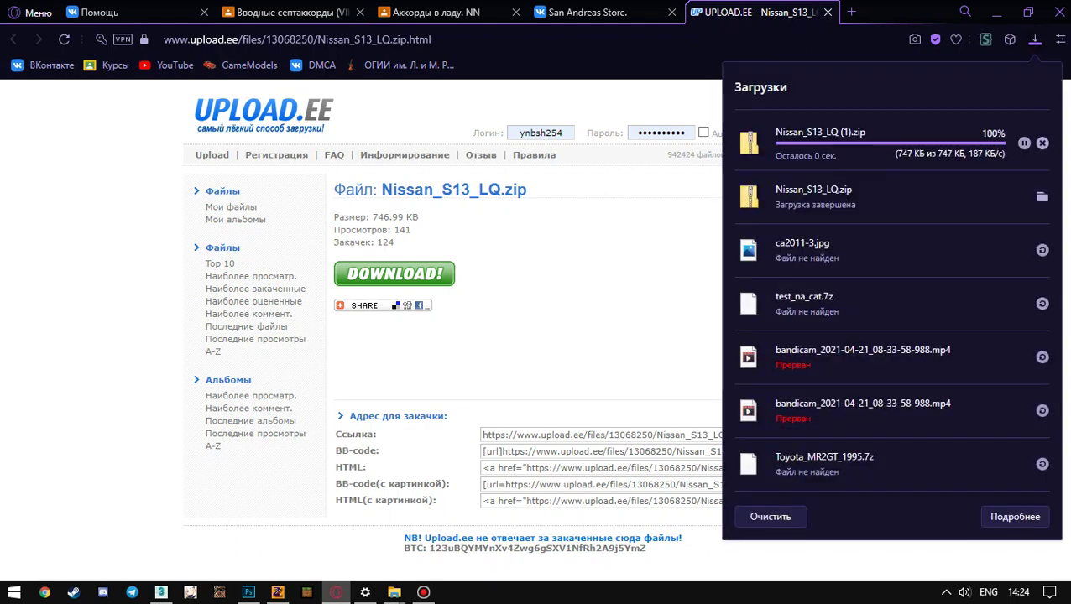
left_click(827, 12)
left_click(997, 12)
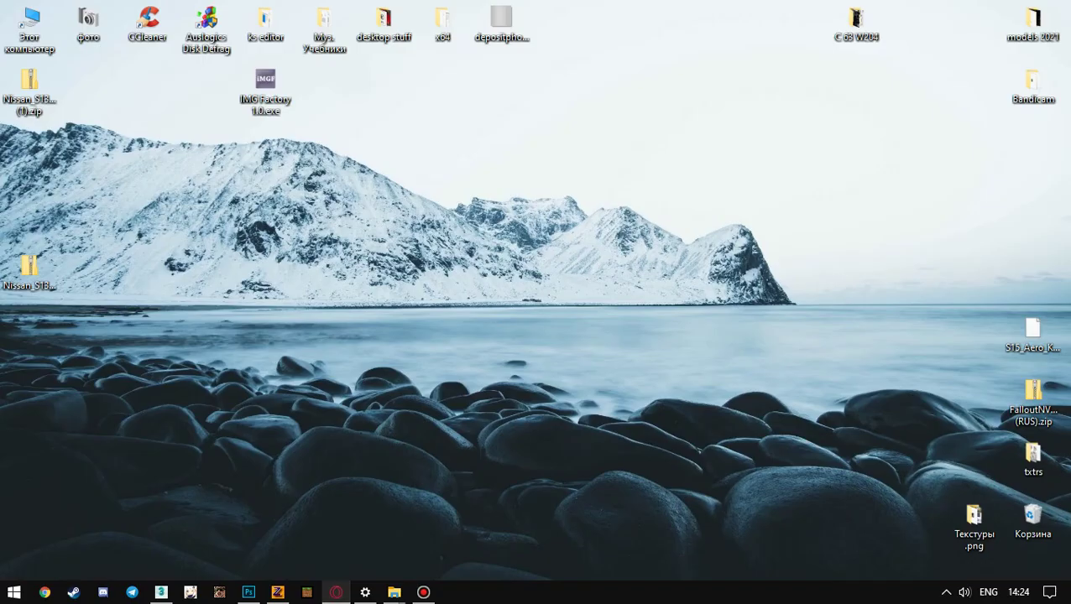
Step: Open the downloaded Nissan_S13_LQ (1).zip with 7-Zip and go to the Ride folder inside '91 Silvia K's
left_click(29, 91)
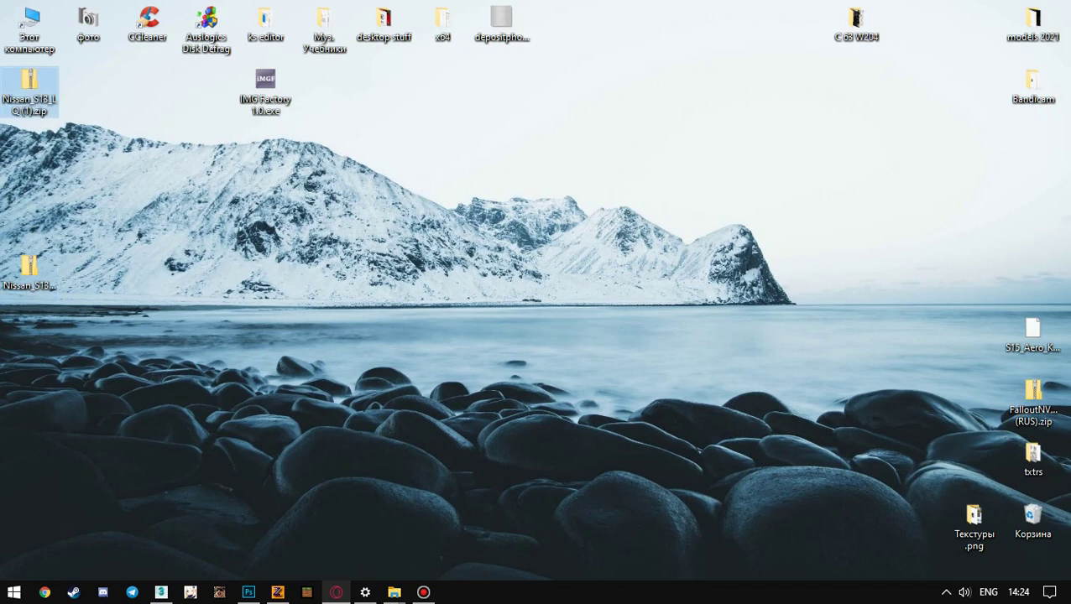
right_click(33, 76)
mouse_move(93, 145)
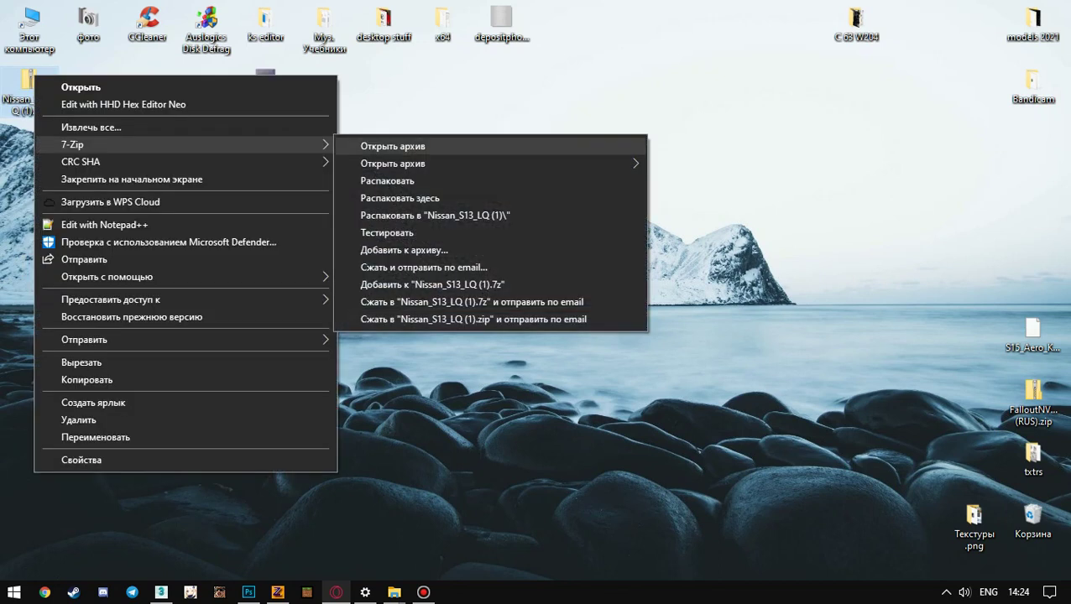
left_click(393, 146)
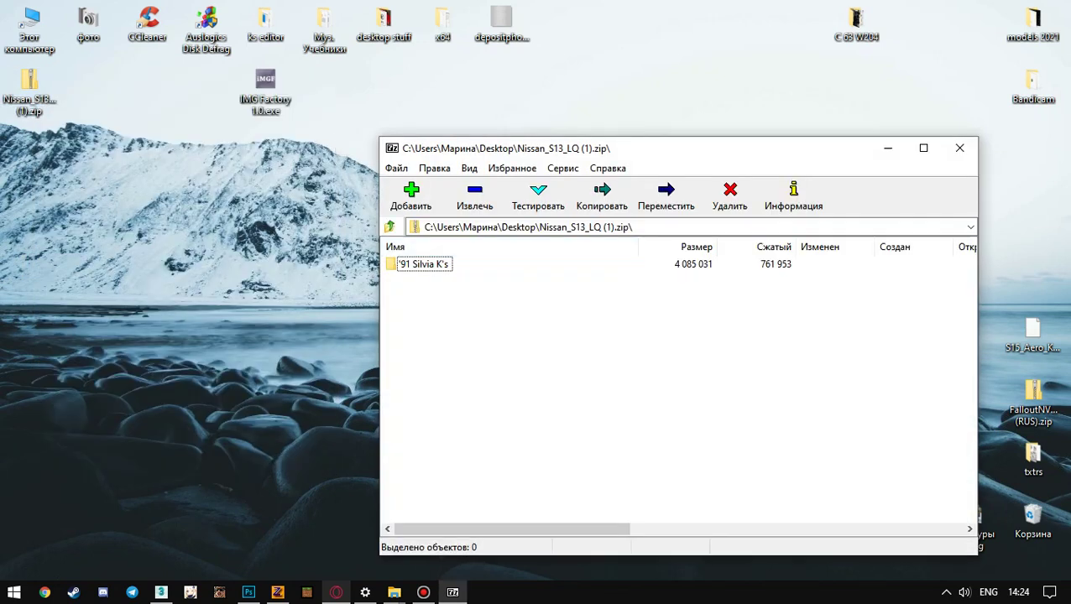
double_click(422, 264)
key("Return")
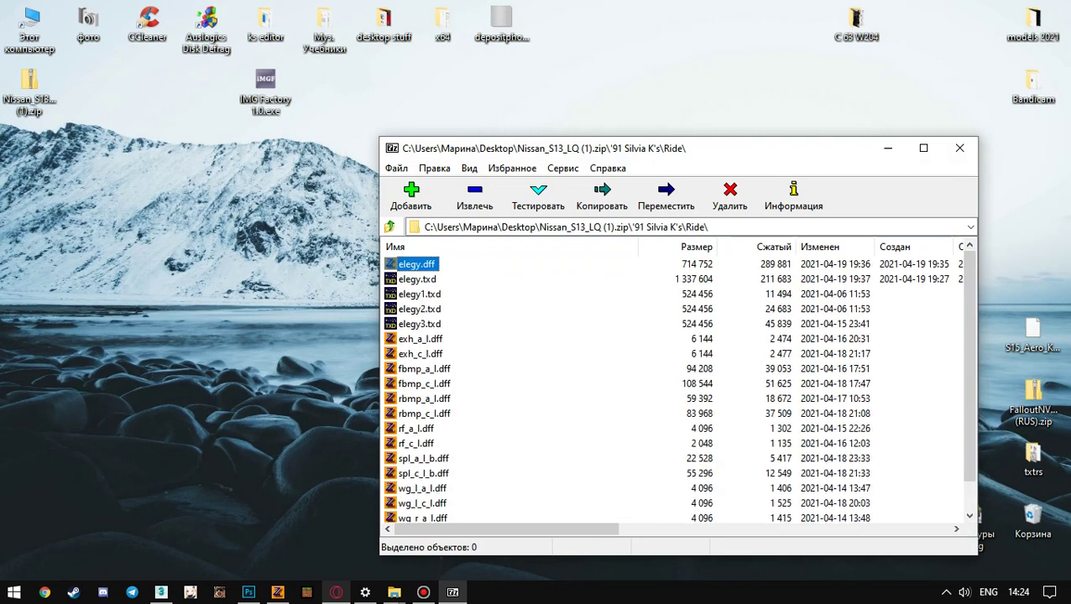
Step: Extract elegy.dff and elegy.txd from the archive to the desktop and close the archive window
left_click(29, 88)
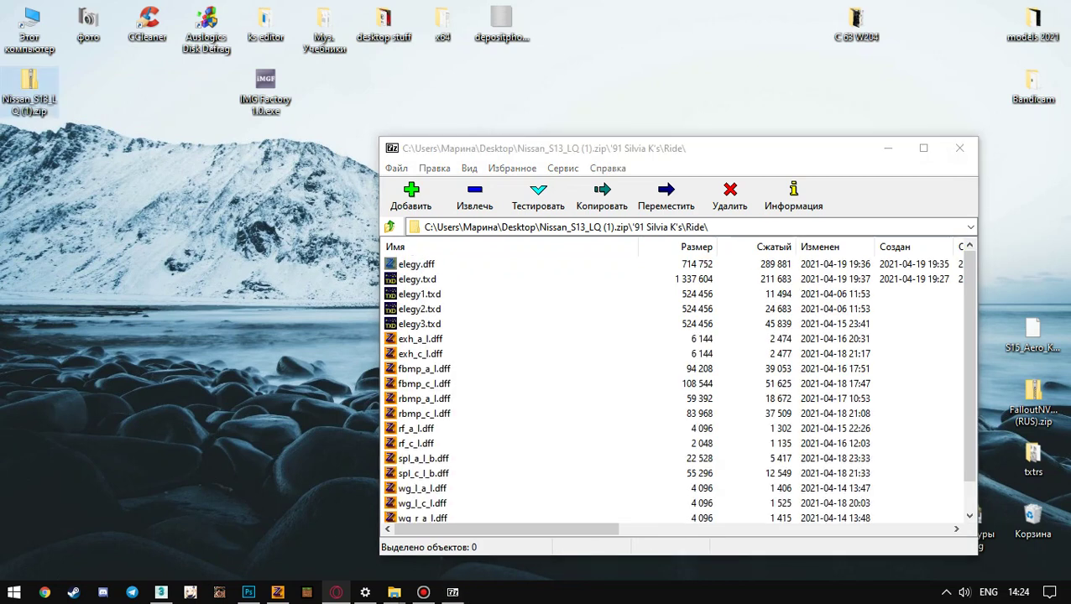
left_click_drag(416, 264, 146, 267)
left_click(417, 279)
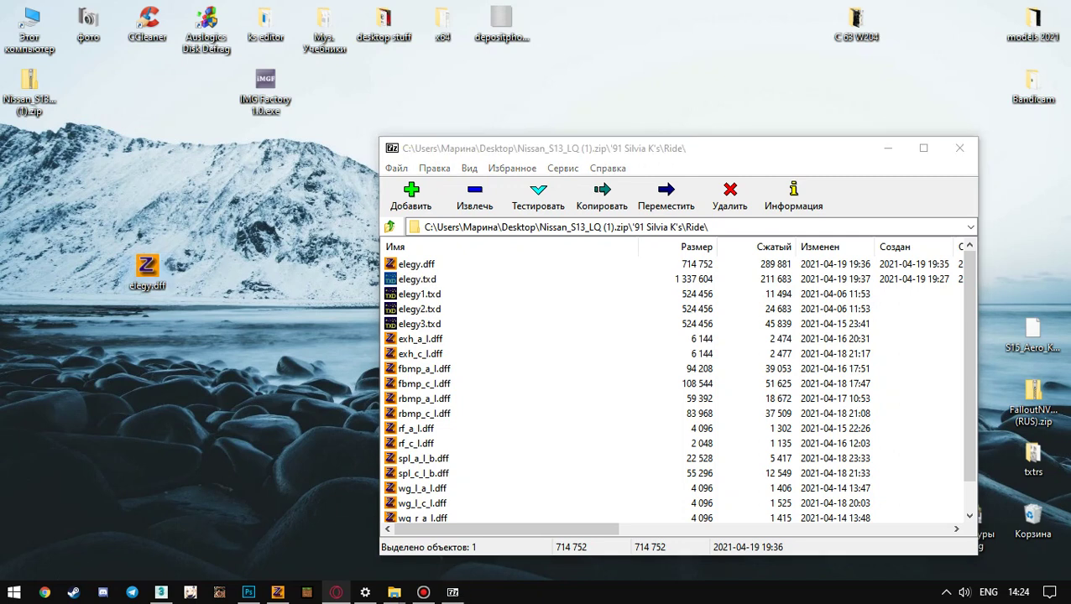
left_click(959, 148)
Step: Open the folder C:\fromdesktop\main in the file manager
mouse_move(394, 592)
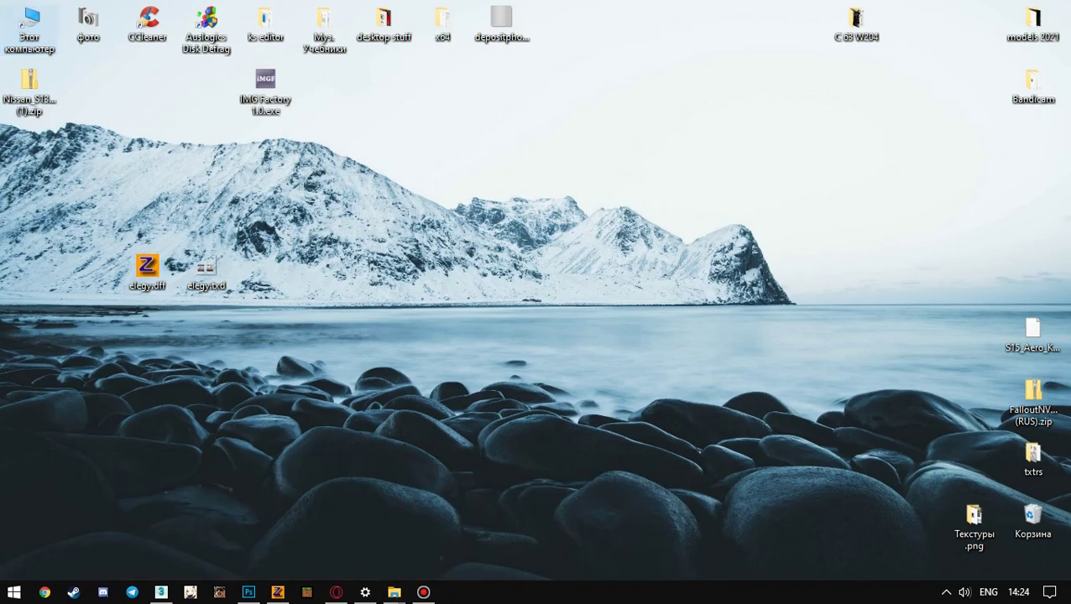
double_click(30, 25)
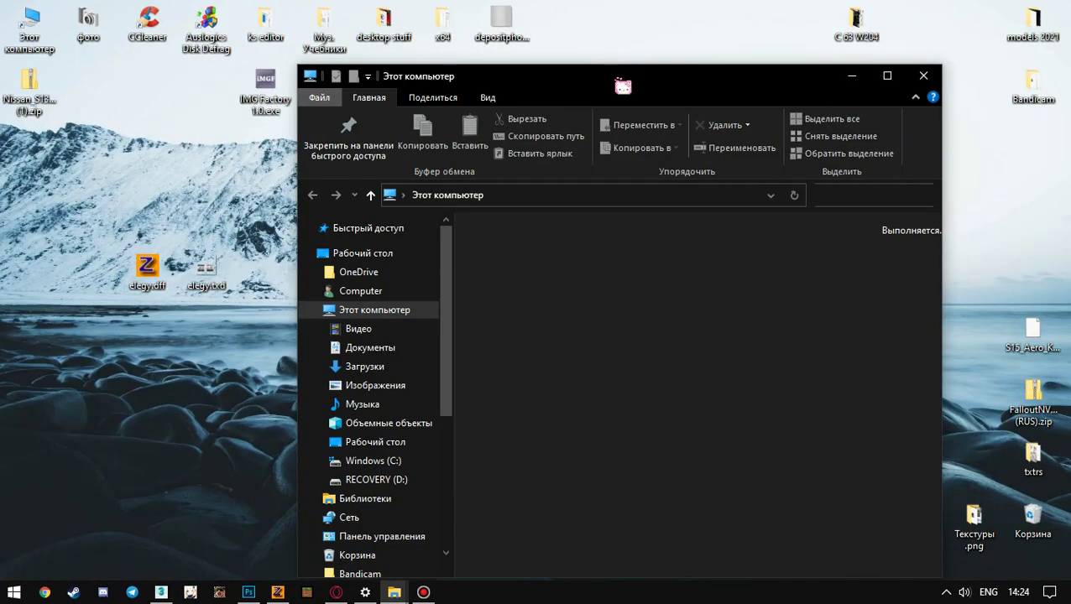
double_click(541, 282)
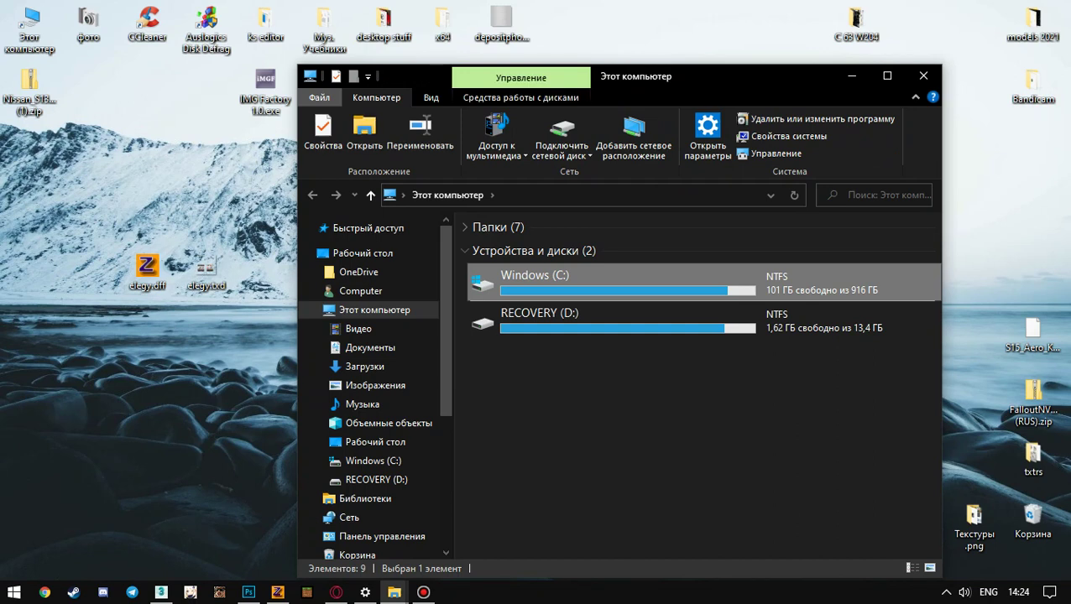
double_click(537, 281)
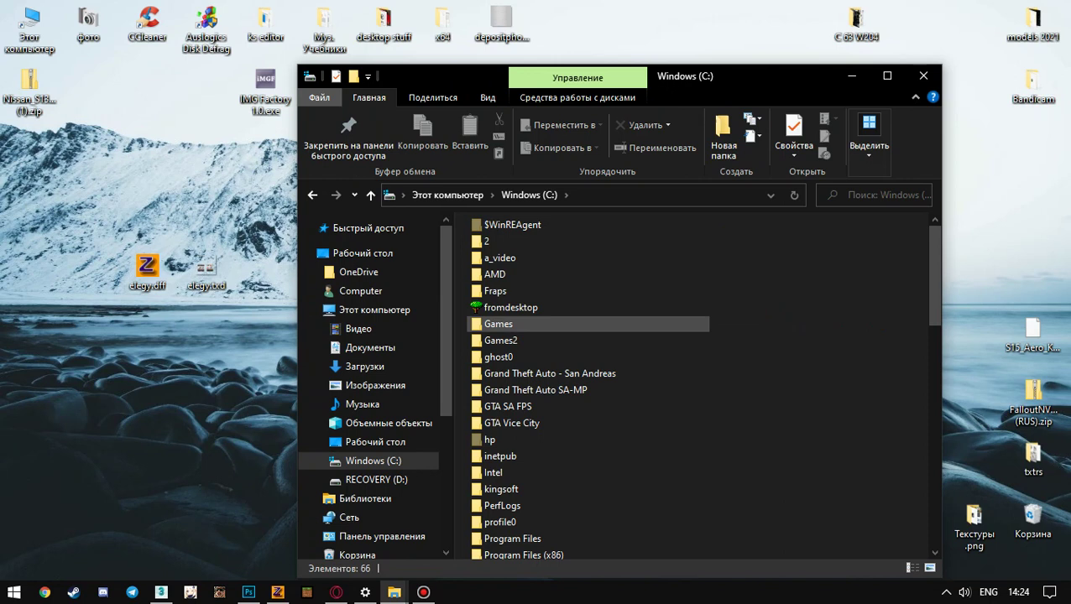
scroll(537, 296, "down", 1)
scroll(537, 307, "up", 1)
left_click(537, 308)
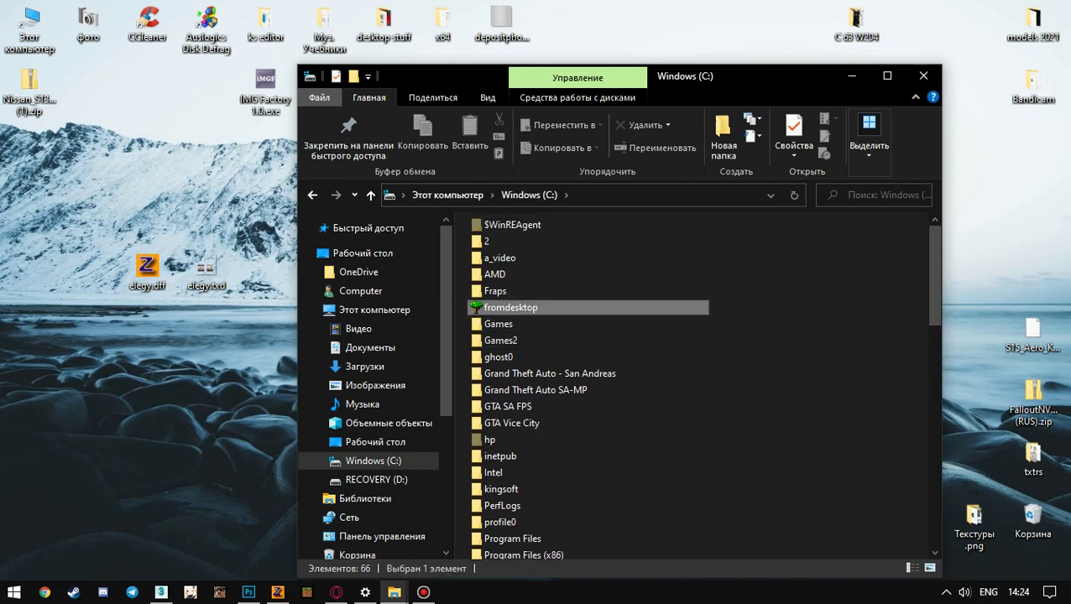
double_click(510, 307)
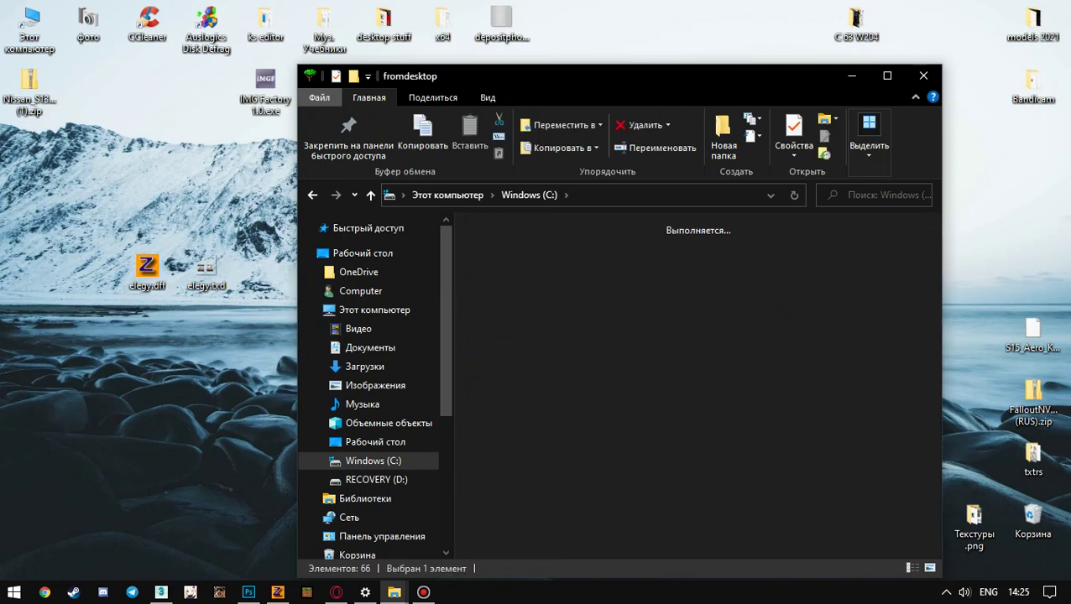
scroll(502, 268, "up", 2)
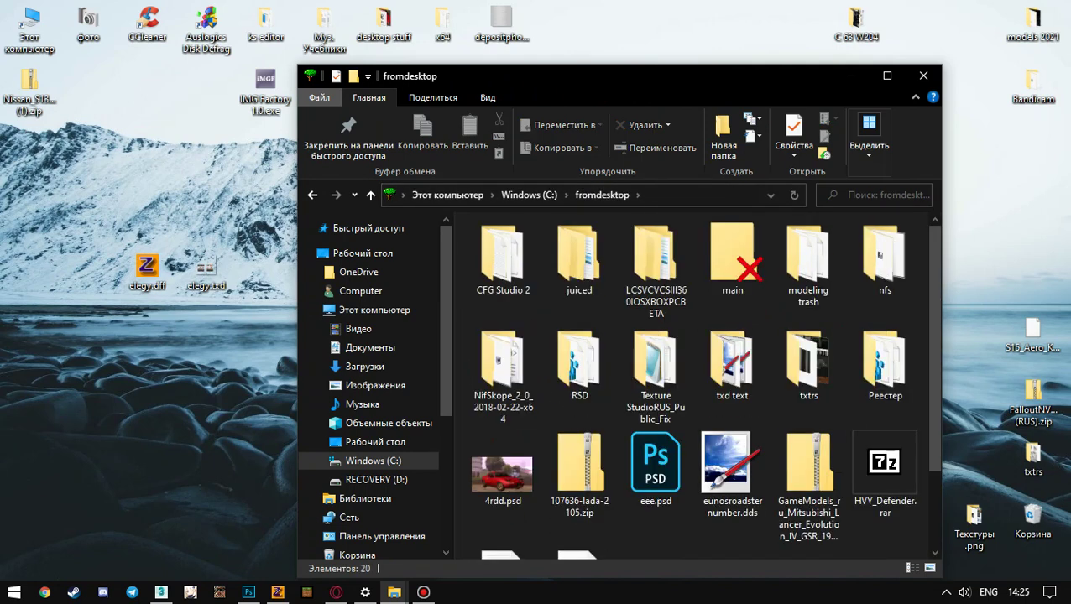
left_click(732, 256)
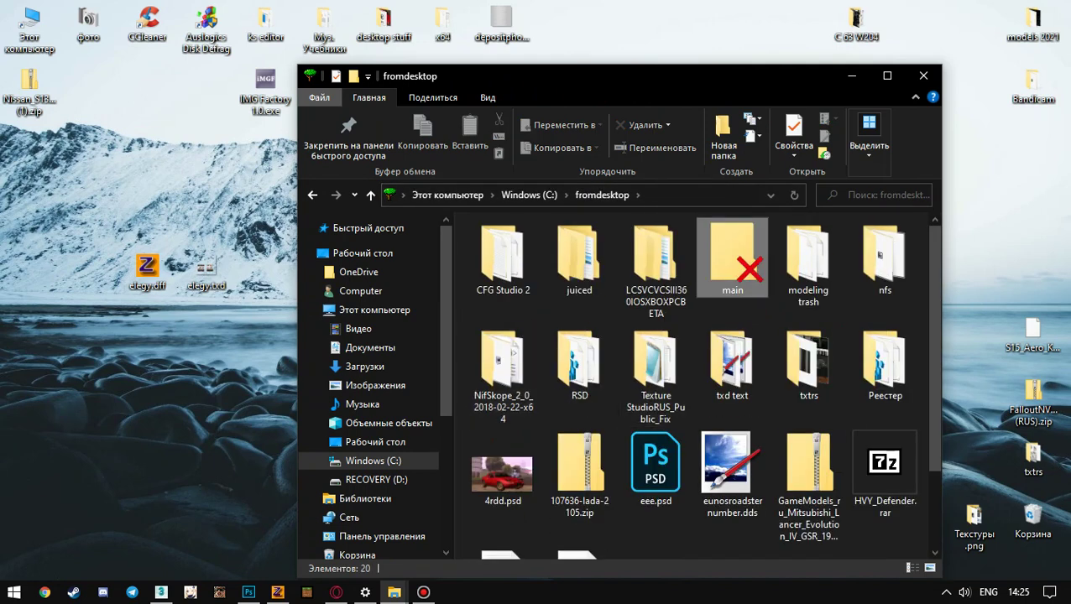
double_click(732, 256)
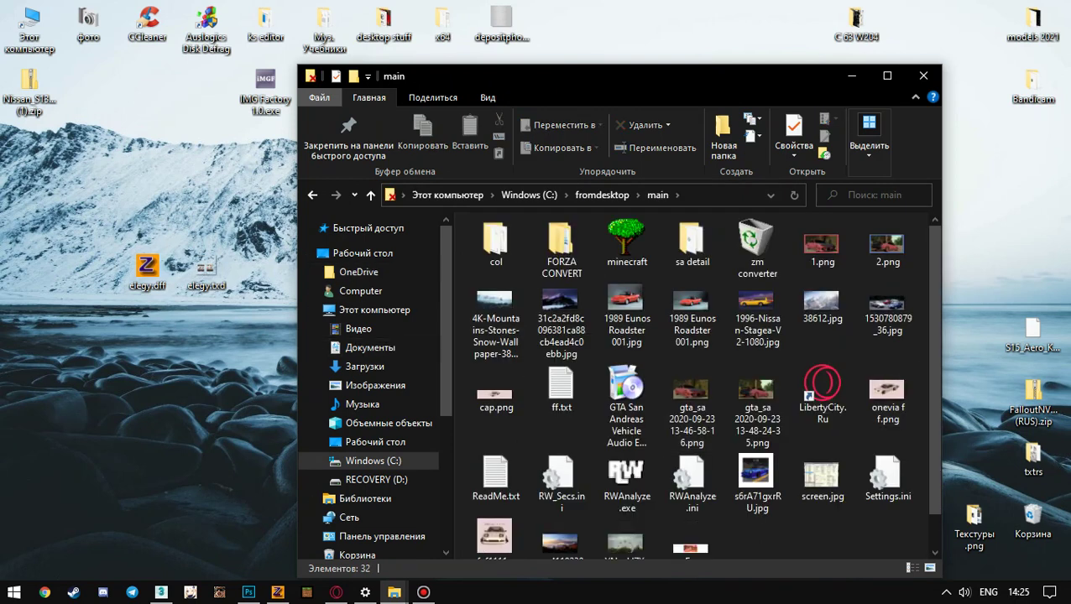
Step: Open the desktop file elegy.dff with RWAnalyze.exe from the main folder
left_click_drag(148, 268, 638, 476)
left_click_drag(150, 268, 625, 460)
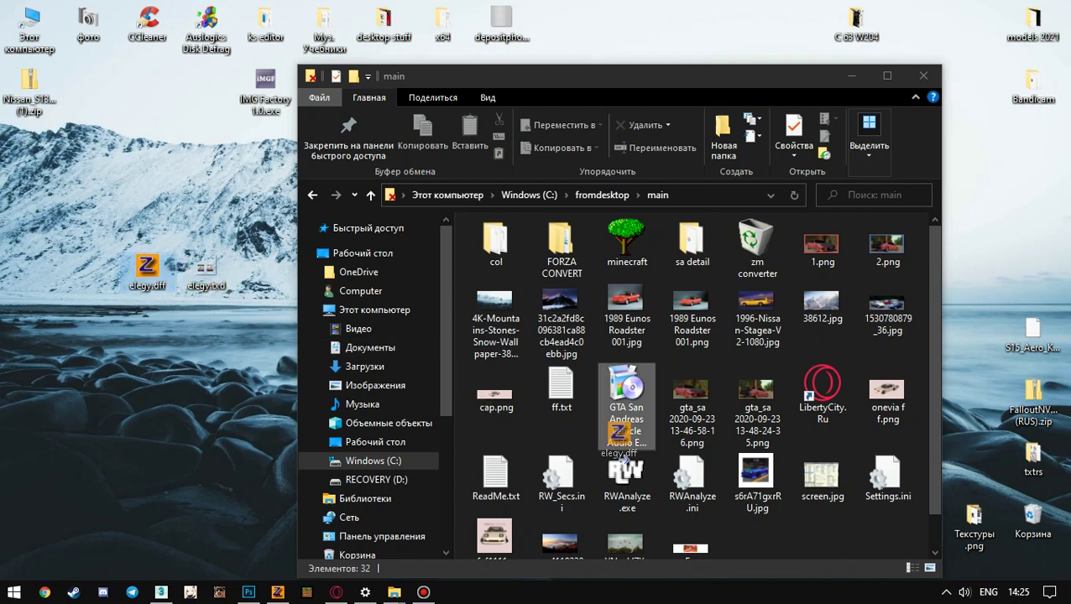
left_click_drag(624, 459, 631, 488)
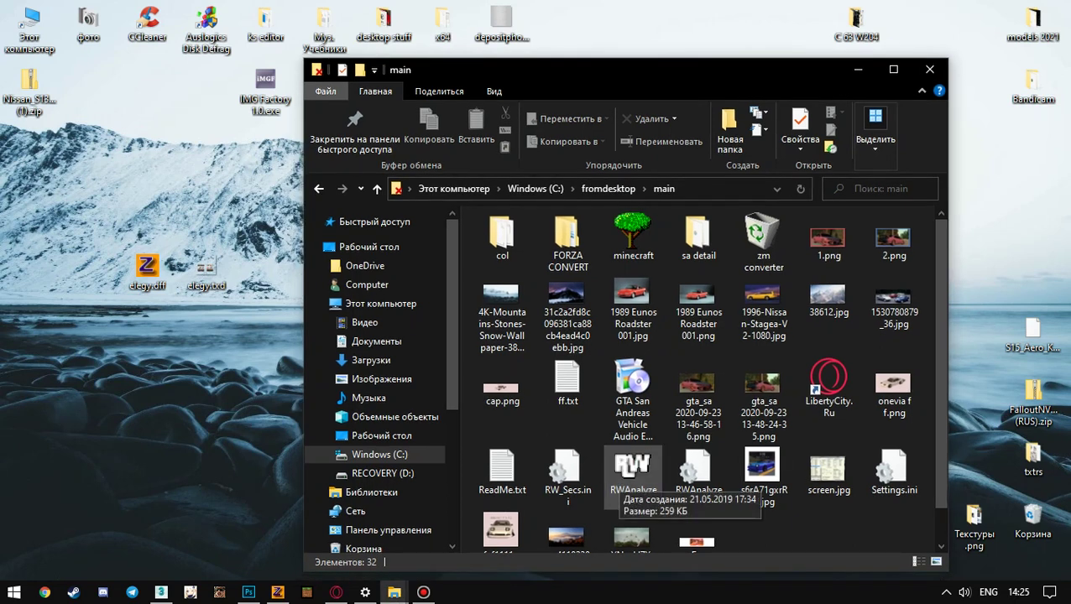
double_click(631, 474)
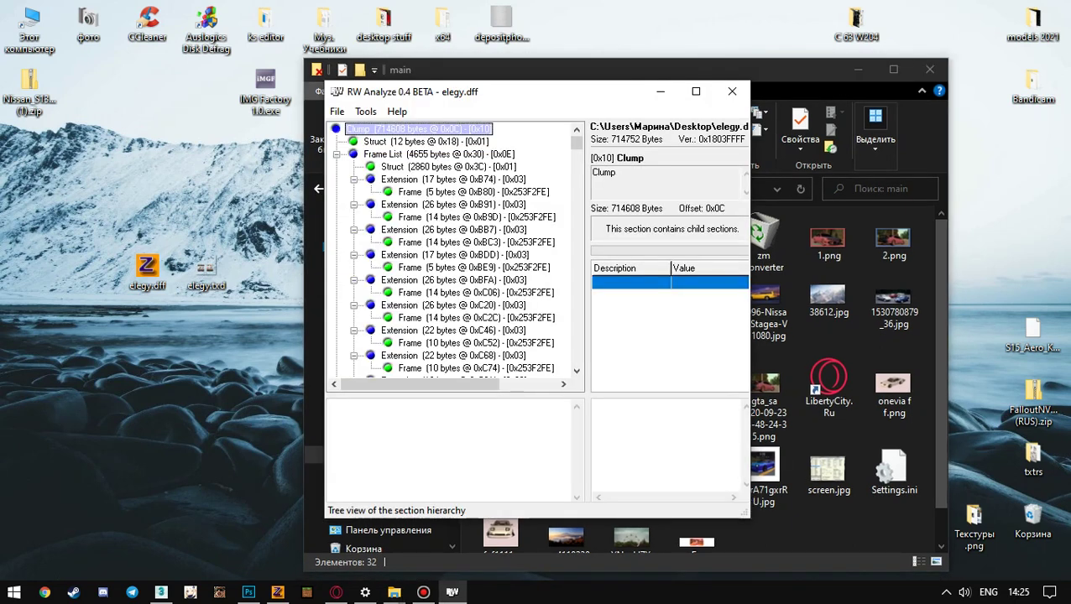
Step: Change the file version of elegy.dff to 0x1003FFFF and save the file
scroll(453, 251, "down", 5)
left_click(365, 111)
mouse_move(436, 209)
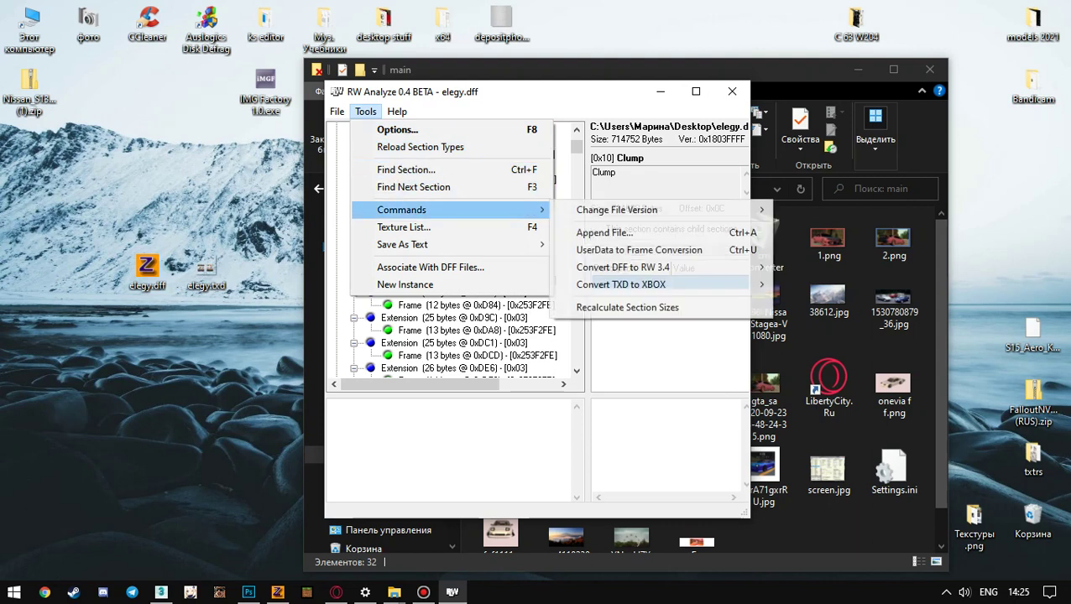
mouse_move(638, 210)
left_click(838, 226)
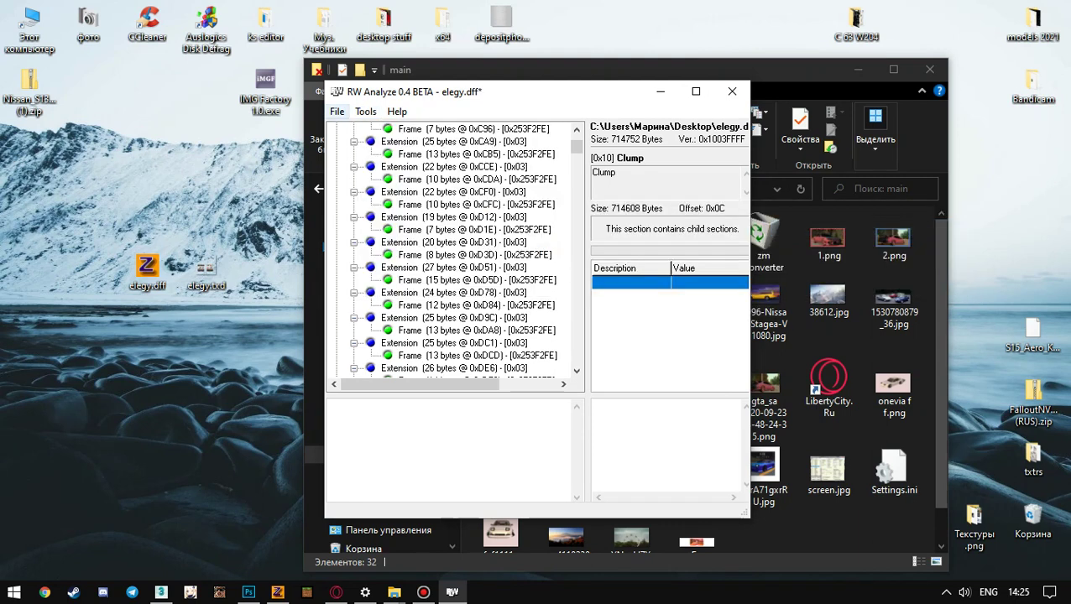
left_click(337, 111)
left_click(361, 186)
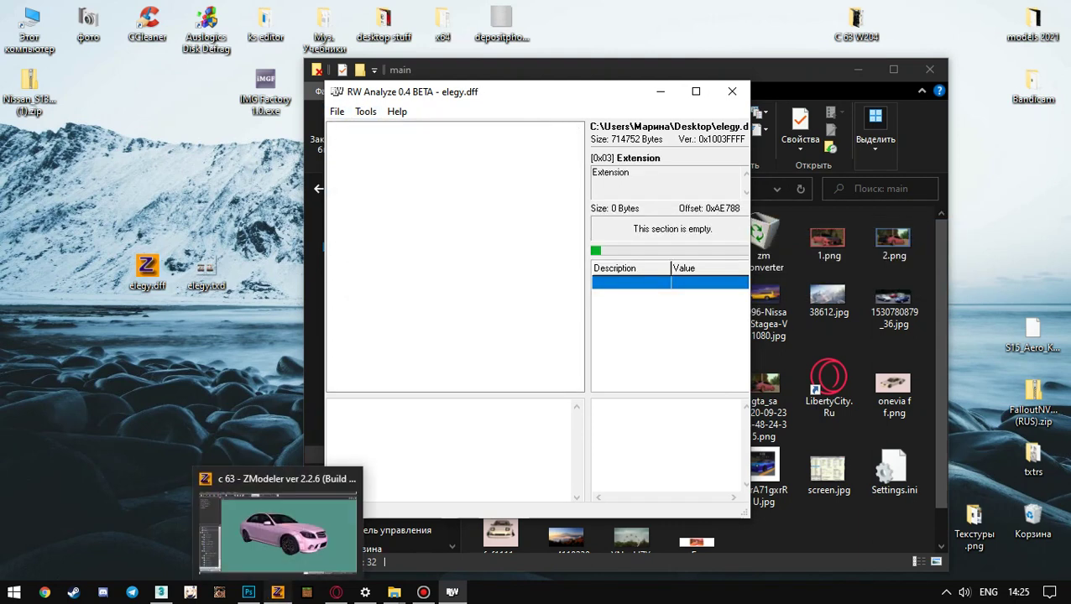
Step: Switch to ZModeler and close it together with its open c 63 project
left_click(277, 592)
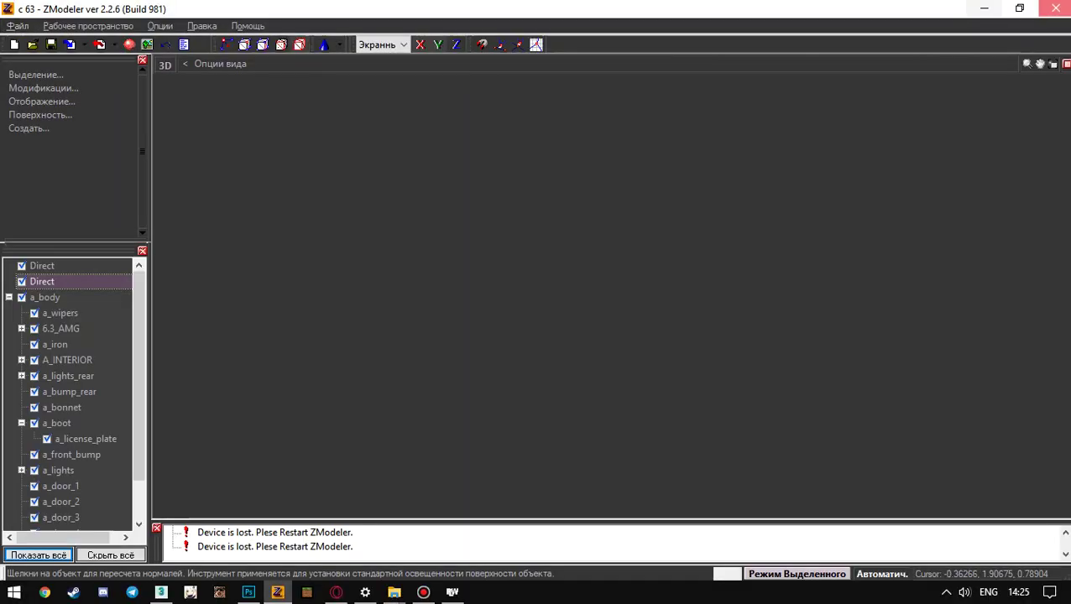
left_click(1055, 9)
left_click(569, 330)
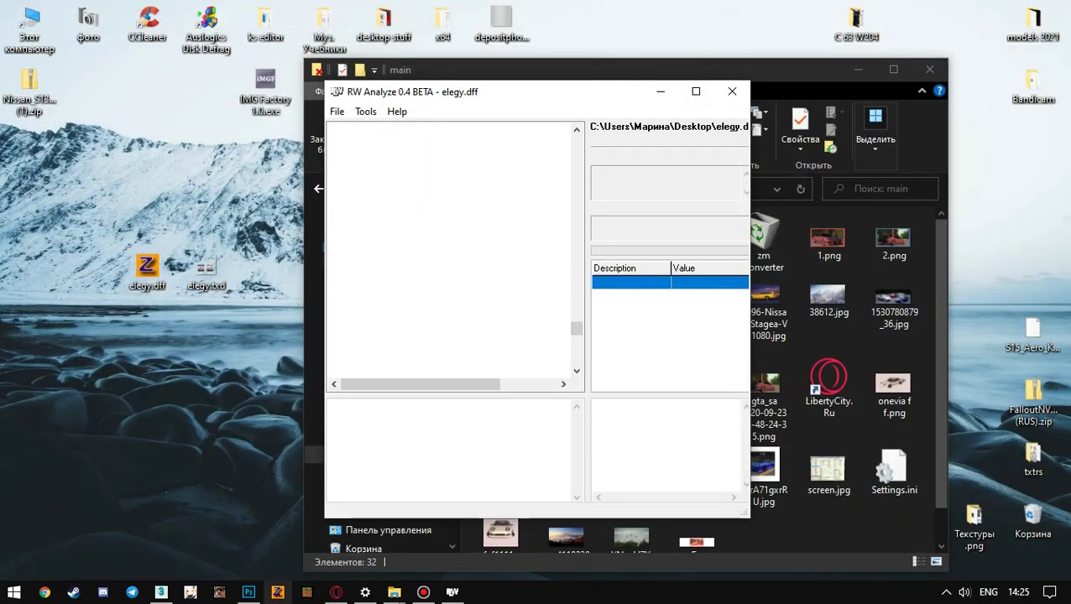
Step: Save elegy.dff once more in RW Analyze and minimize its window
left_click(732, 91)
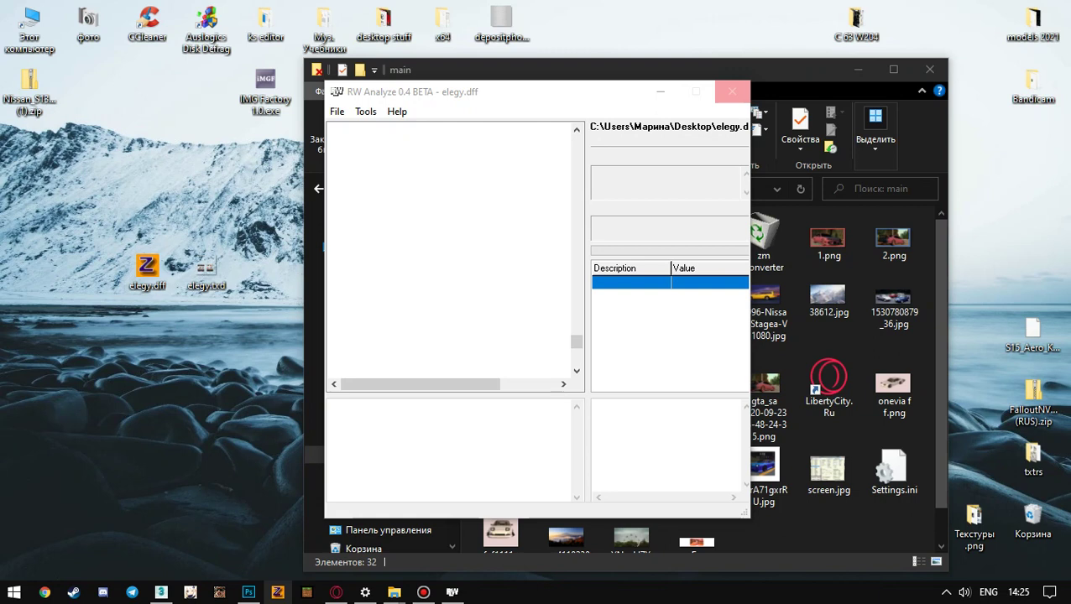
left_click(337, 112)
left_click(370, 186)
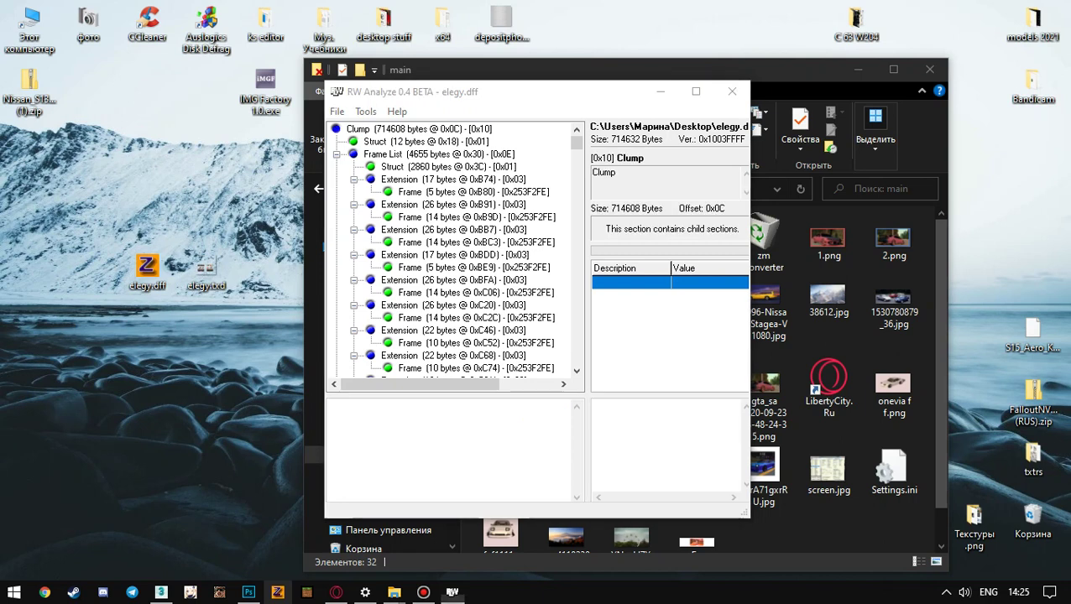
left_click(660, 92)
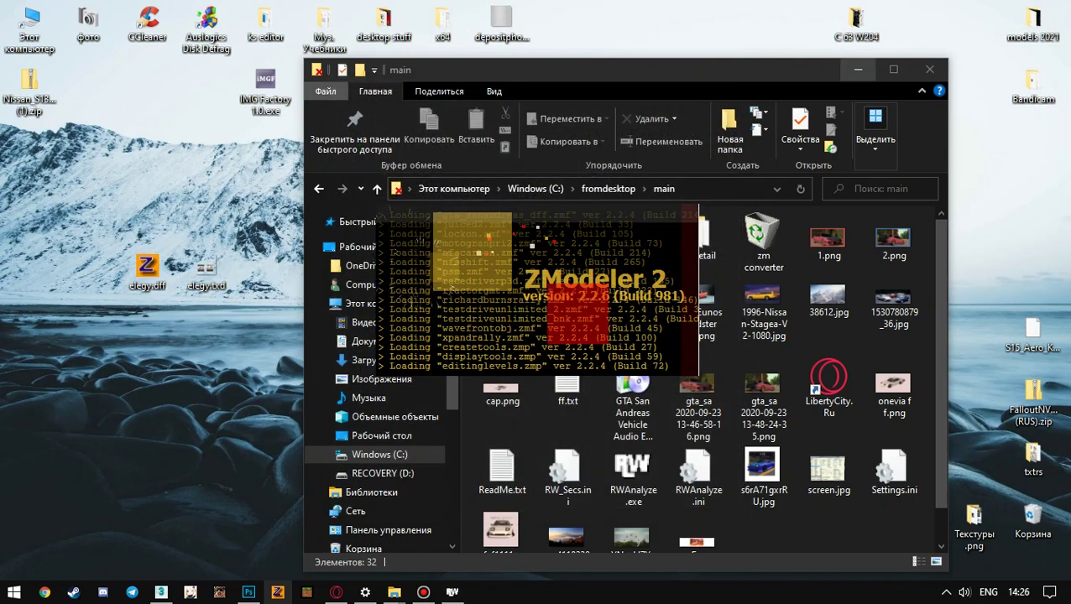
Step: Open the desktop file elegy.txd in Magic.TXD, check its logo256 and remap textures, and close it
left_click(857, 69)
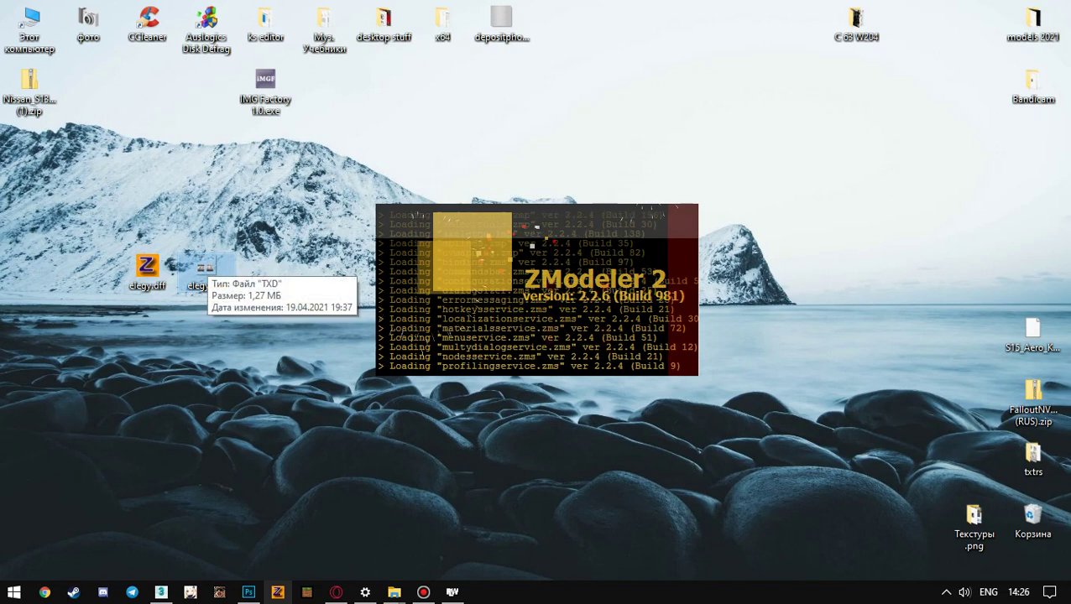
double_click(204, 267)
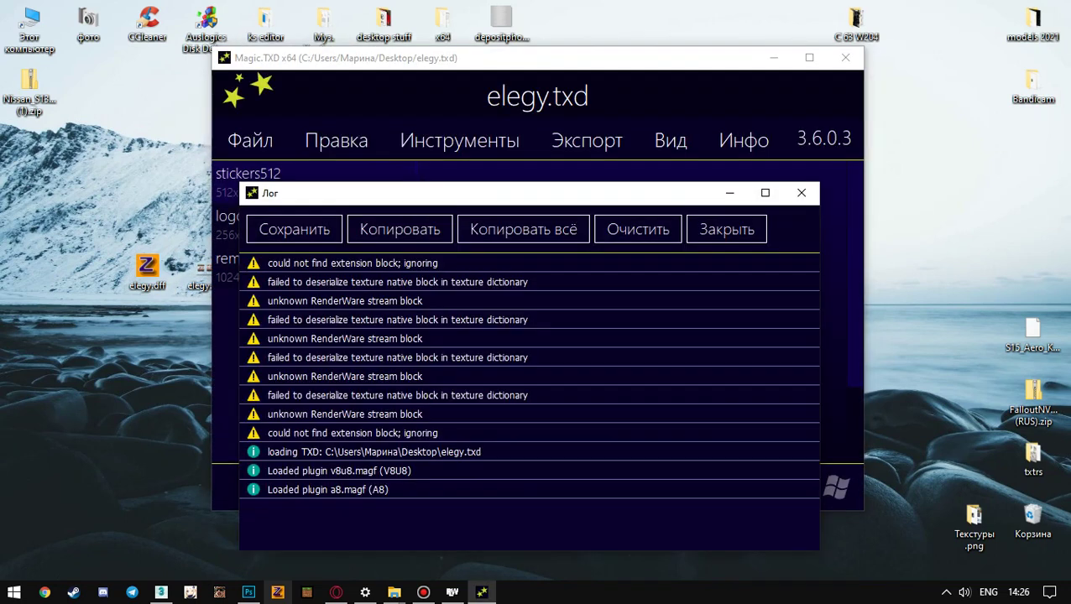
left_click(723, 228)
left_click(252, 225)
left_click(252, 266)
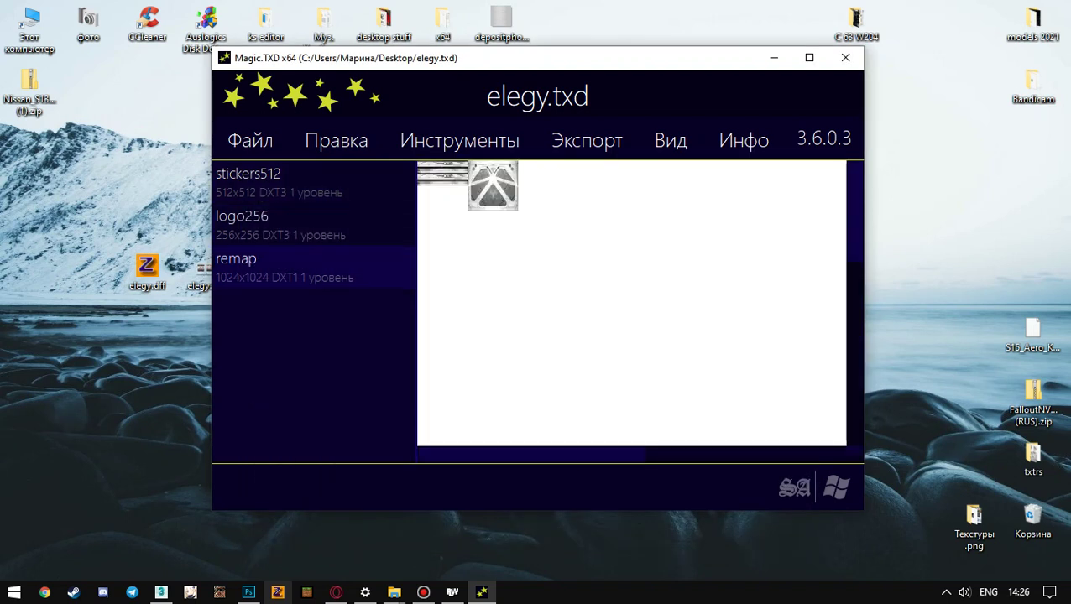
left_click(844, 58)
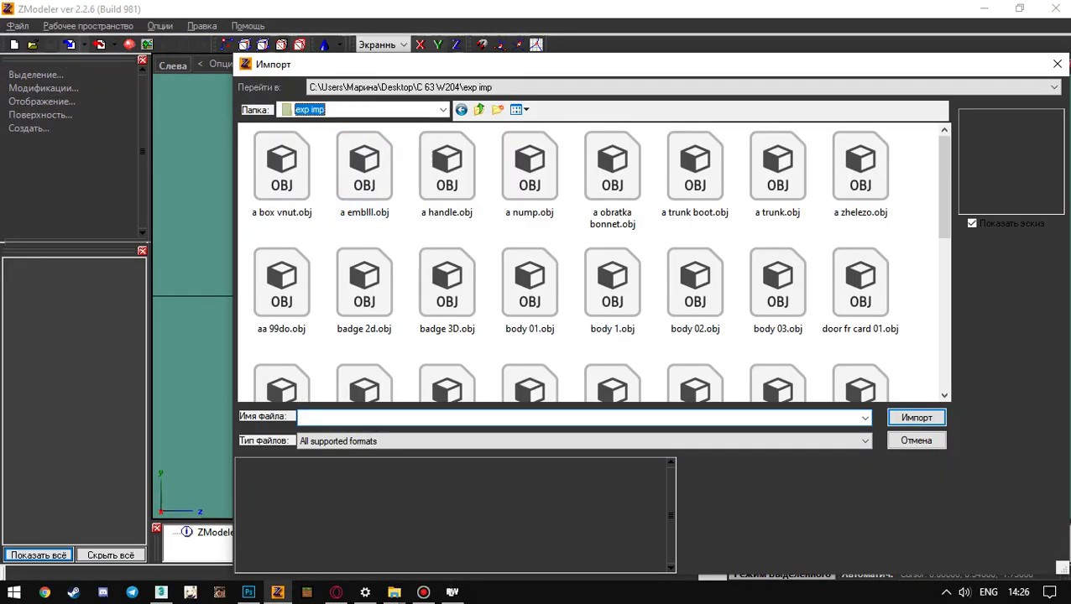
Step: Import elegy.dff from the desktop into the ZModeler scene
left_click(362, 110)
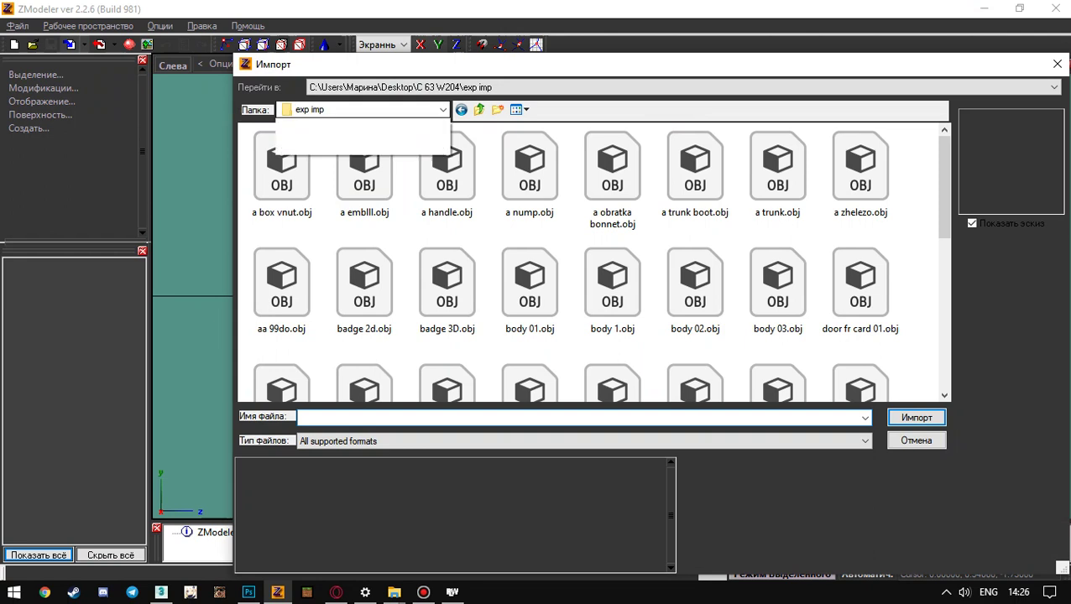
left_click(322, 138)
scroll(528, 231, "down", 3)
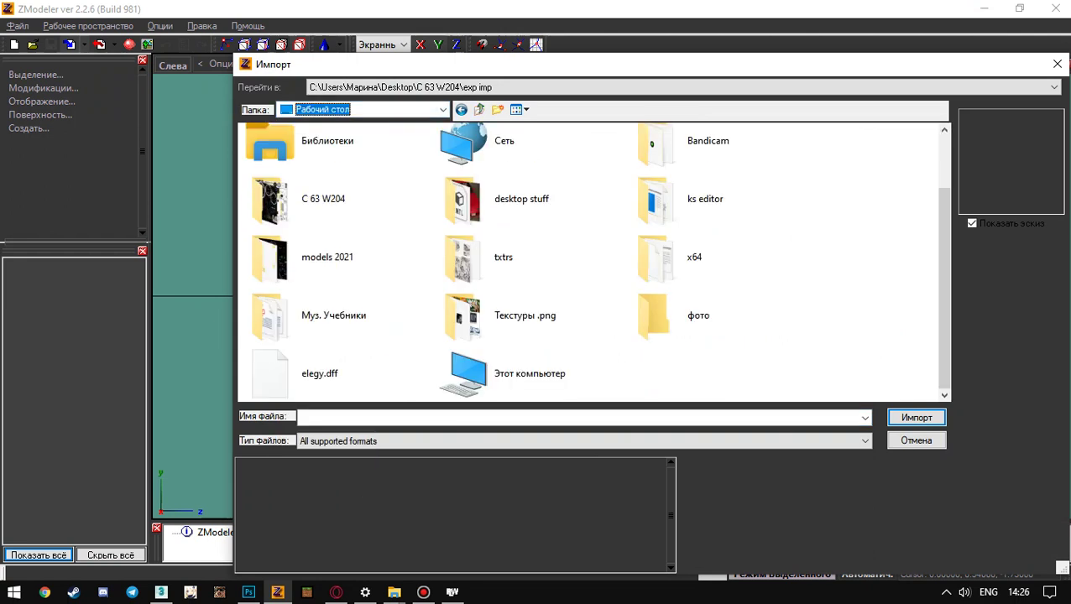
left_click(335, 373)
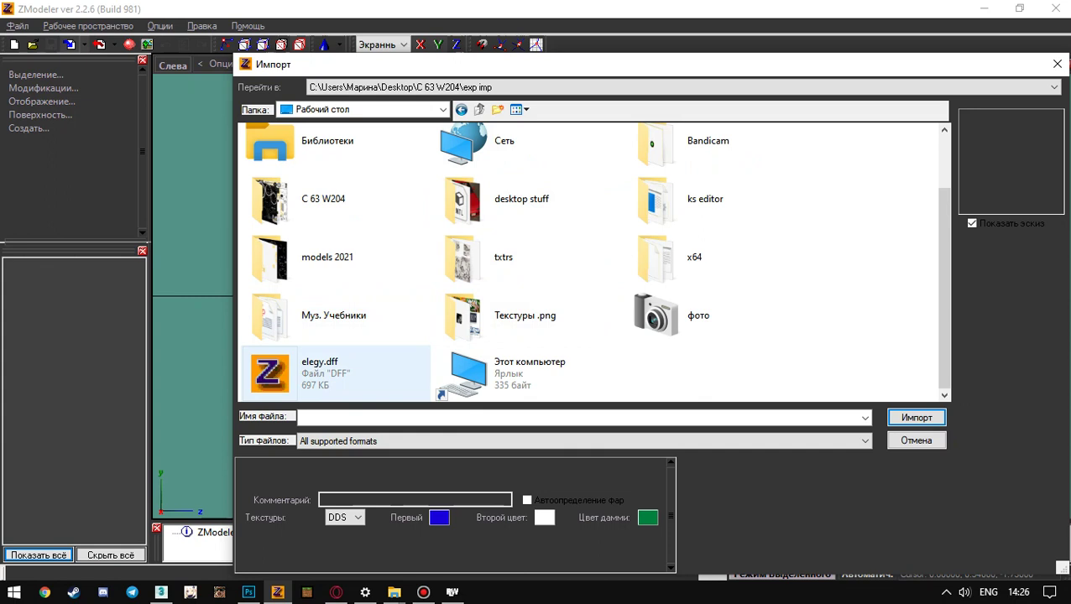
key("Return")
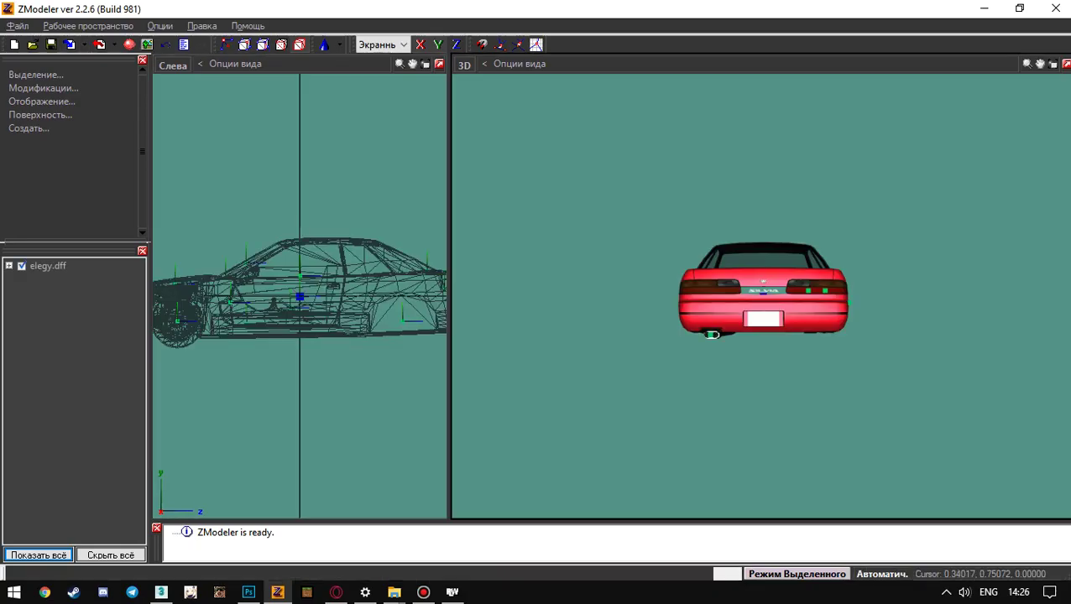
Step: Maximize the 3D view of the car and make the message panel slightly taller
middle_click_drag(797, 286, 542, 256)
scroll(761, 297, "up", 3)
left_click(1065, 63)
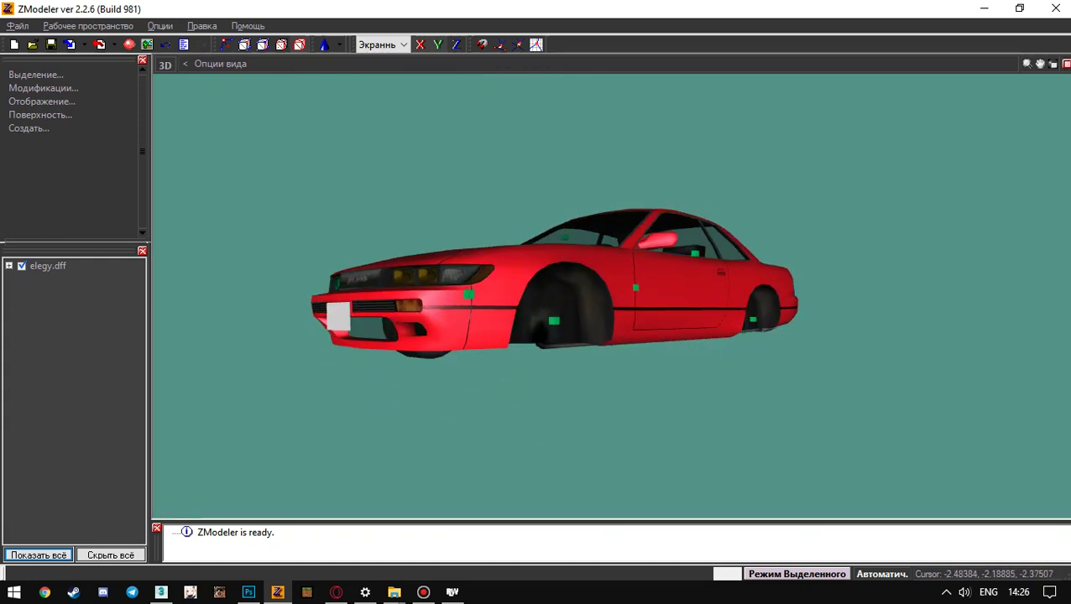
left_click_drag(545, 521, 546, 404)
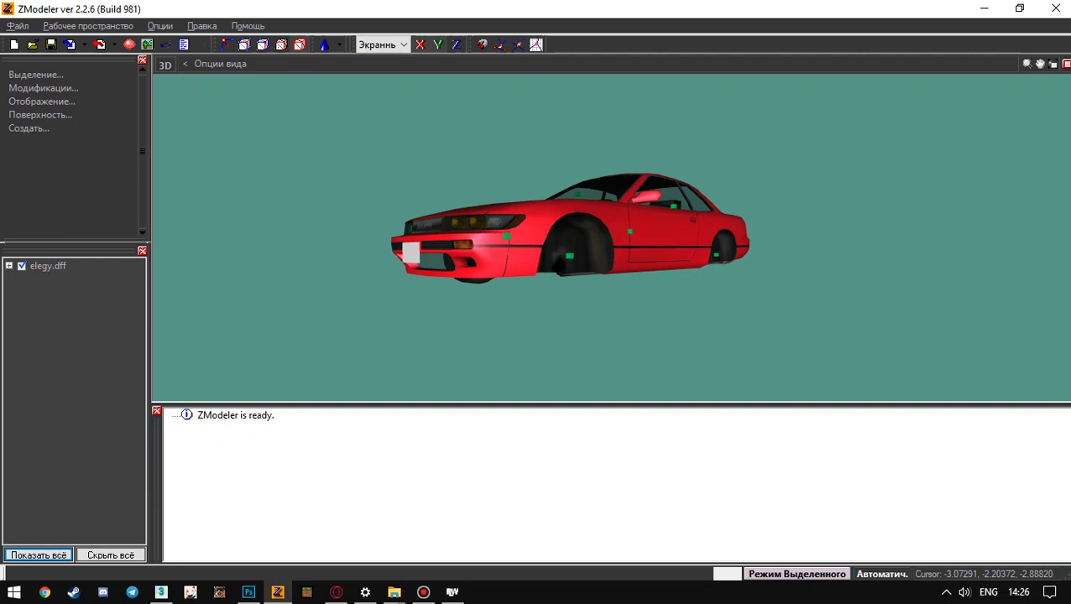
left_click_drag(546, 405, 546, 488)
Step: Examine the car's body and interior, and preview the interior256.dds texture in the texture manager
scroll(557, 293, "up", 4)
middle_click_drag(557, 293, 420, 310)
scroll(558, 293, "up", 8)
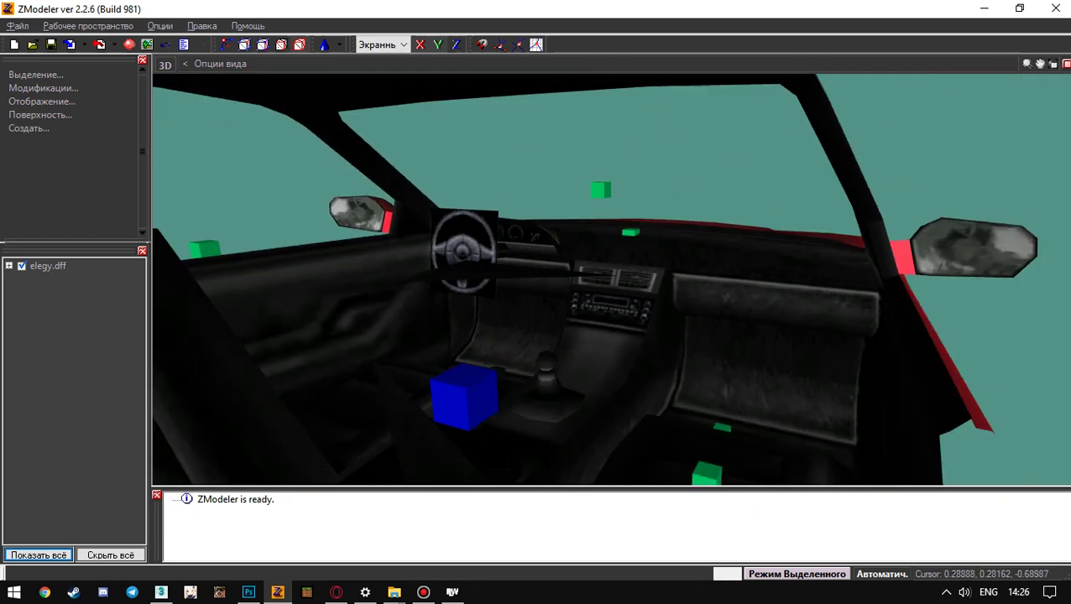
scroll(611, 279, "down", 10)
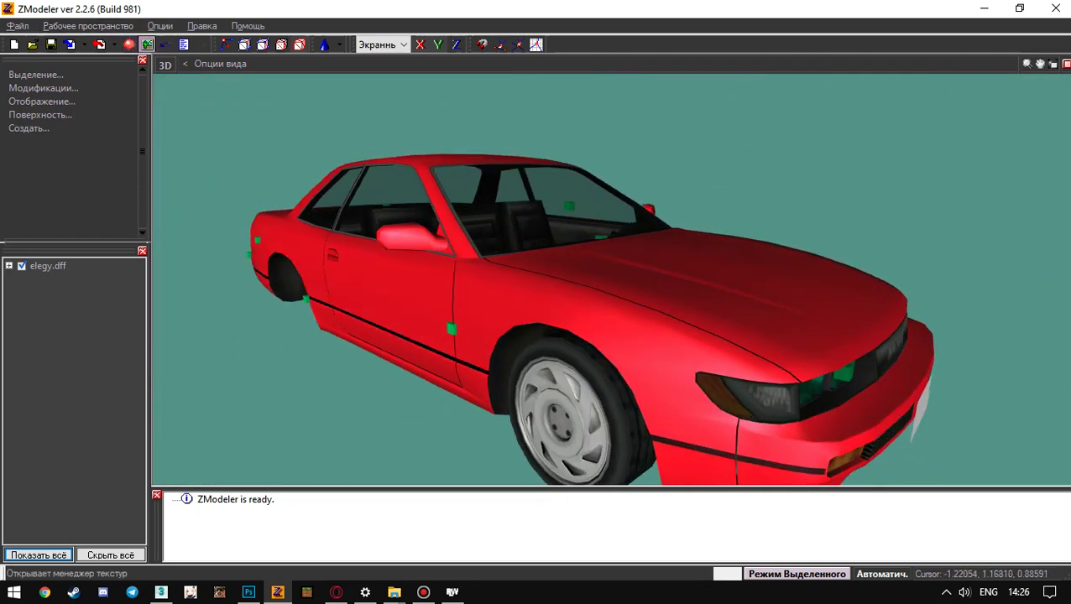
left_click(147, 45)
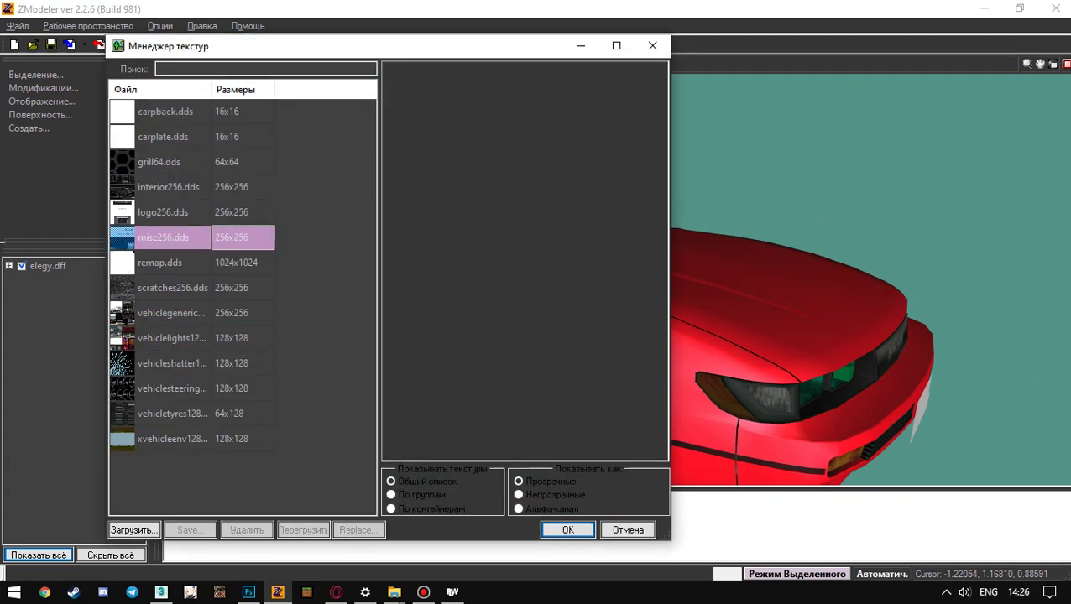
left_click(180, 187)
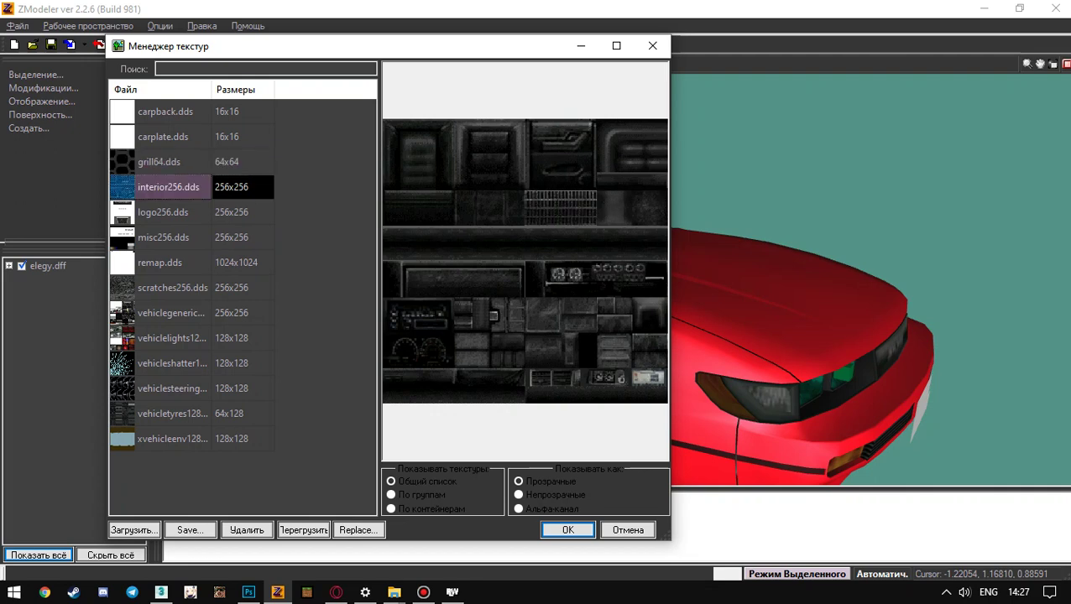
left_click(567, 530)
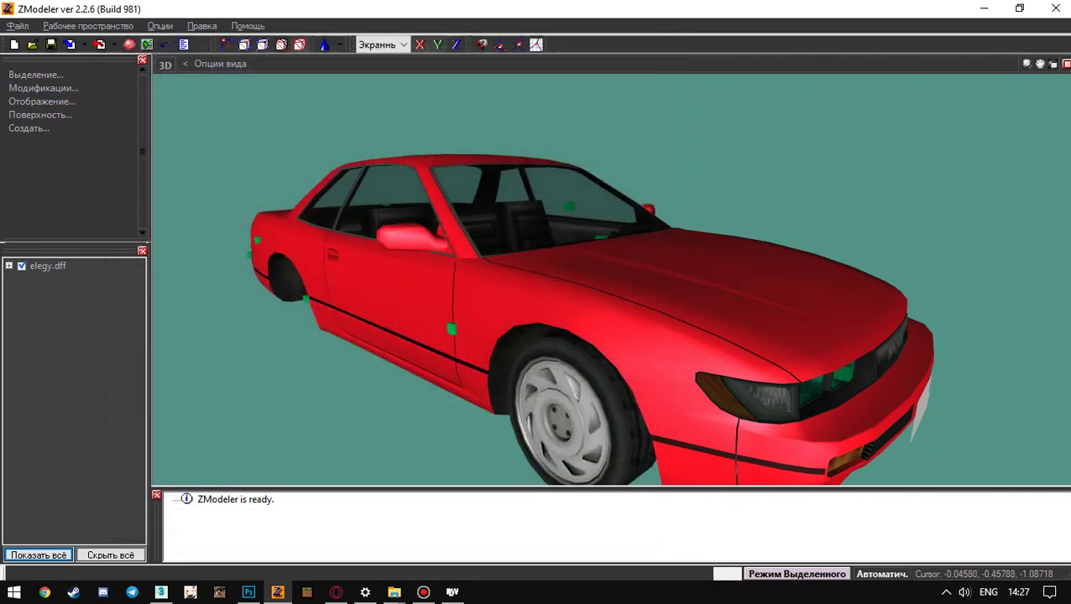
Step: Examine the steering wheel, dashboard and centre console textures inside the car
middle_click_drag(537, 361, 663, 365)
scroll(638, 361, "up", 3)
scroll(611, 280, "up", 3)
middle_click_drag(588, 294, 676, 302)
scroll(611, 280, "up", 2)
middle_click_drag(611, 279, 628, 281)
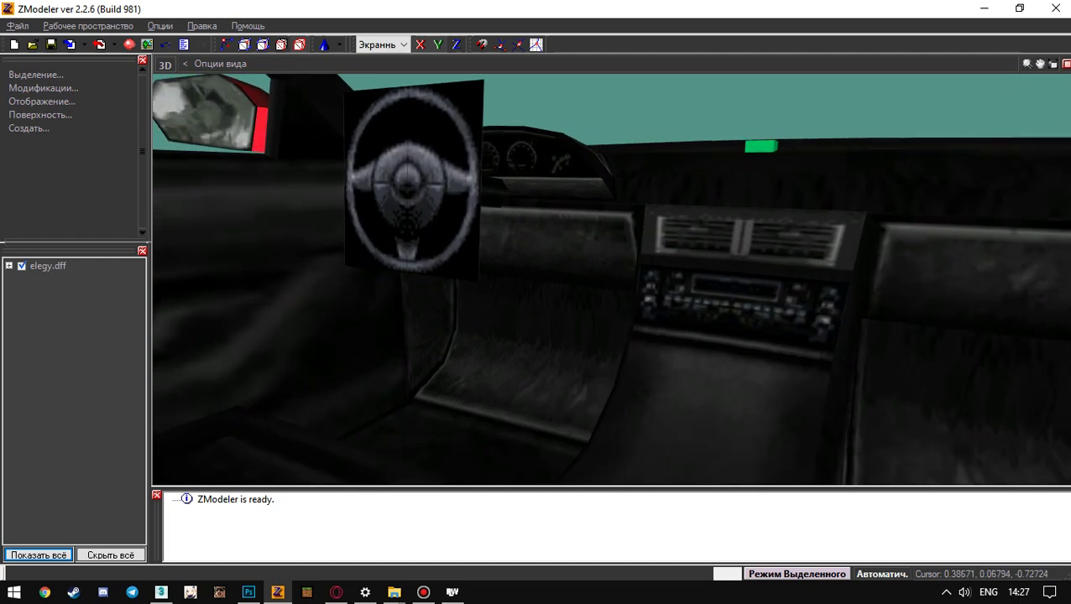
Step: Start a new empty scene without saving the changes and minimize ZModeler
left_click(18, 26)
left_click(37, 44)
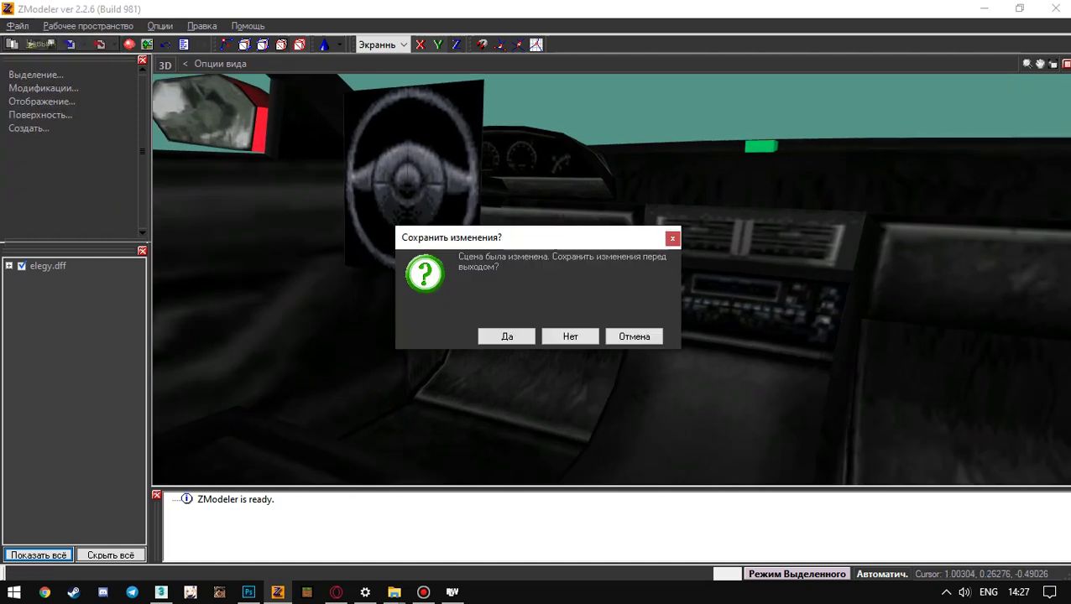
left_click(570, 336)
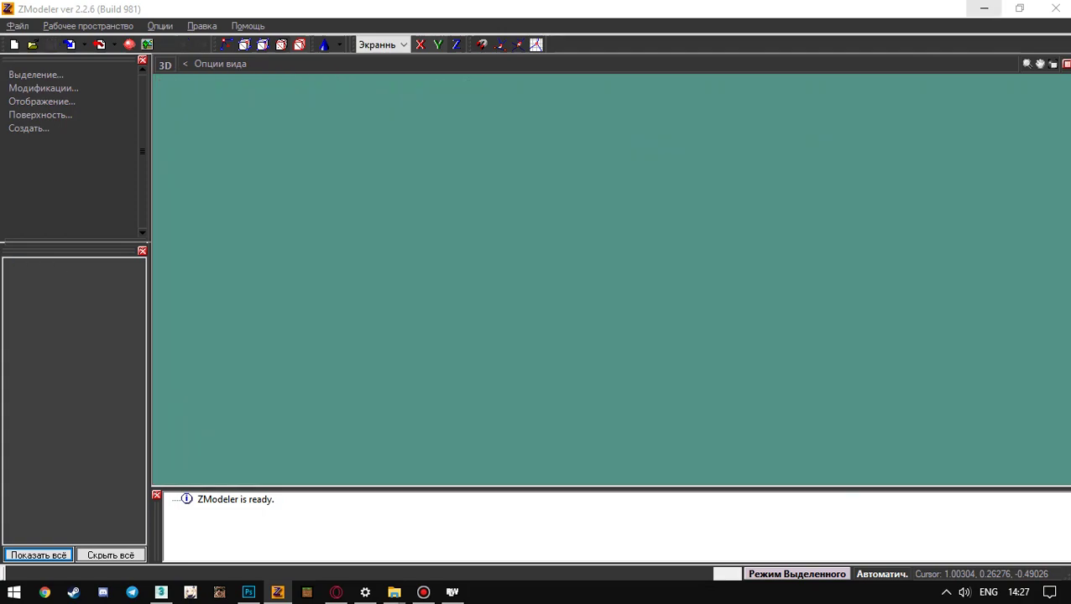
left_click(983, 8)
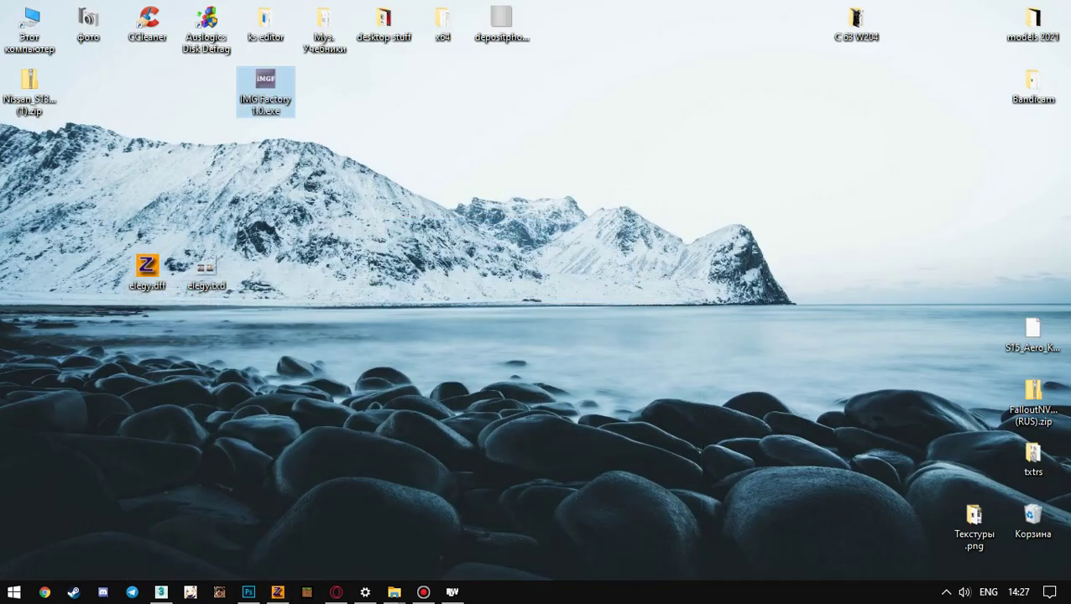
Step: Open IMG Factory 1.0 from the desktop and create a new GTA SA archive named IMG.img on the desktop
double_click(265, 90)
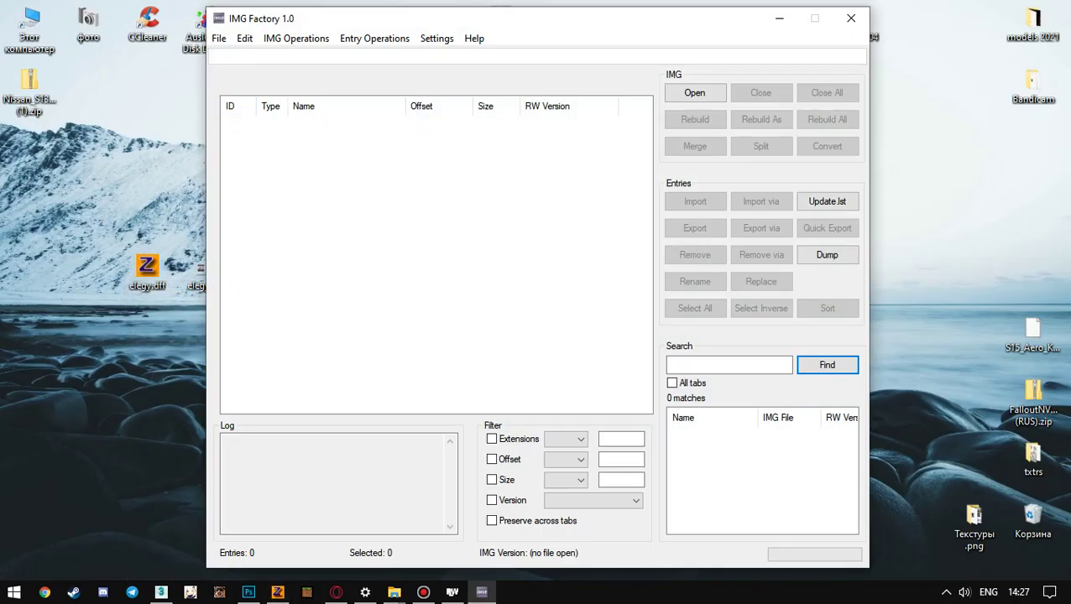
key("alt+f")
key("Right")
key("Down")
key("Return")
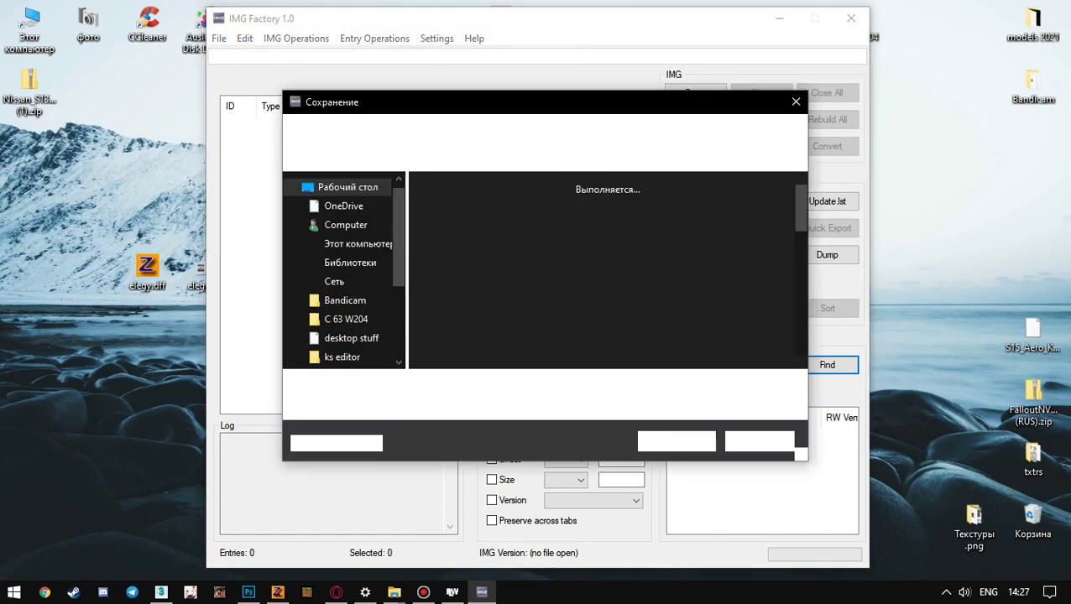
left_click(674, 440)
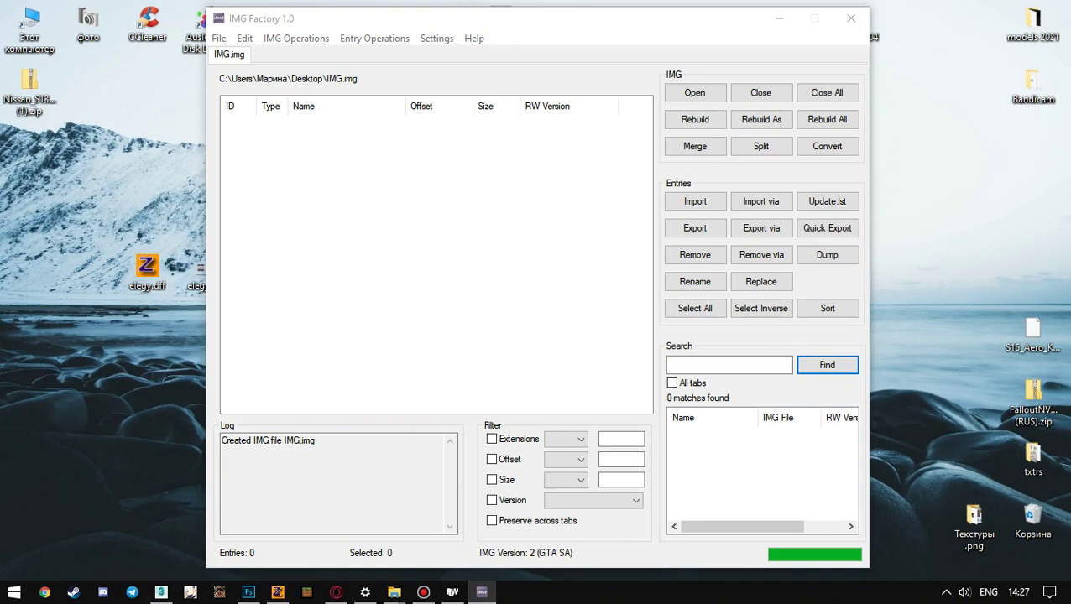
Step: Import elegy.txd from the desktop into the IMG.img archive and select its entry
left_click_drag(124, 195, 180, 197)
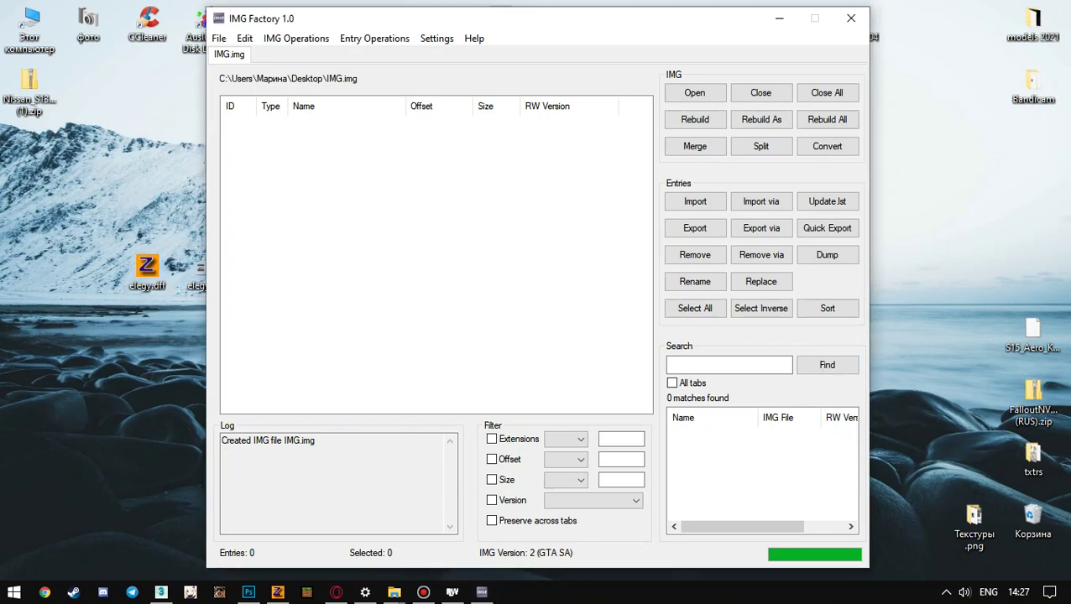
left_click_drag(198, 270, 335, 218)
left_click(336, 123)
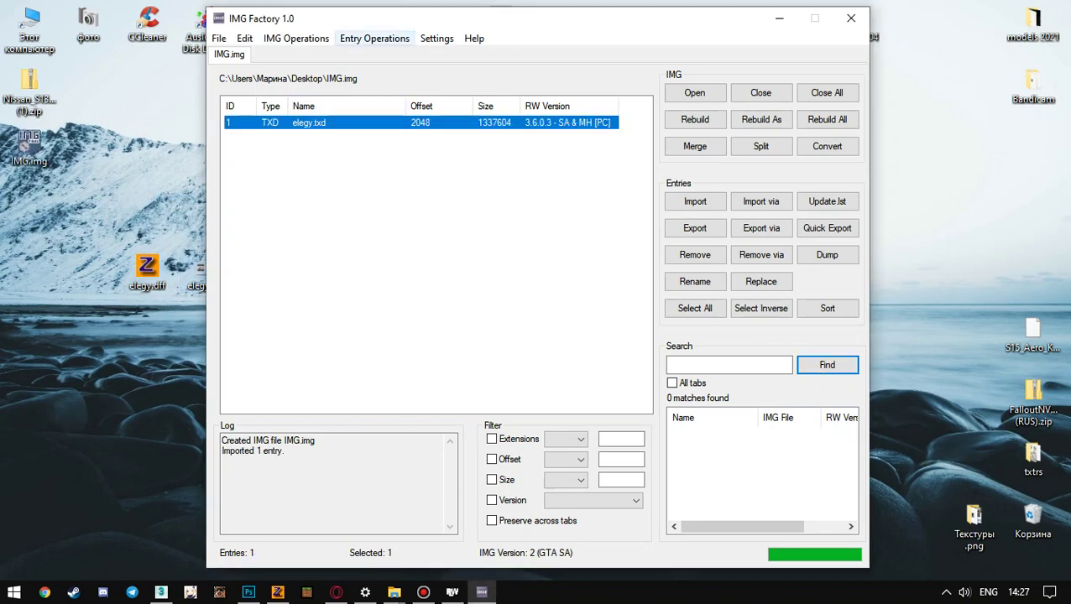
Step: Convert the elegy.txd entry to the GTA SA game format and export it to the desktop
left_click(374, 38)
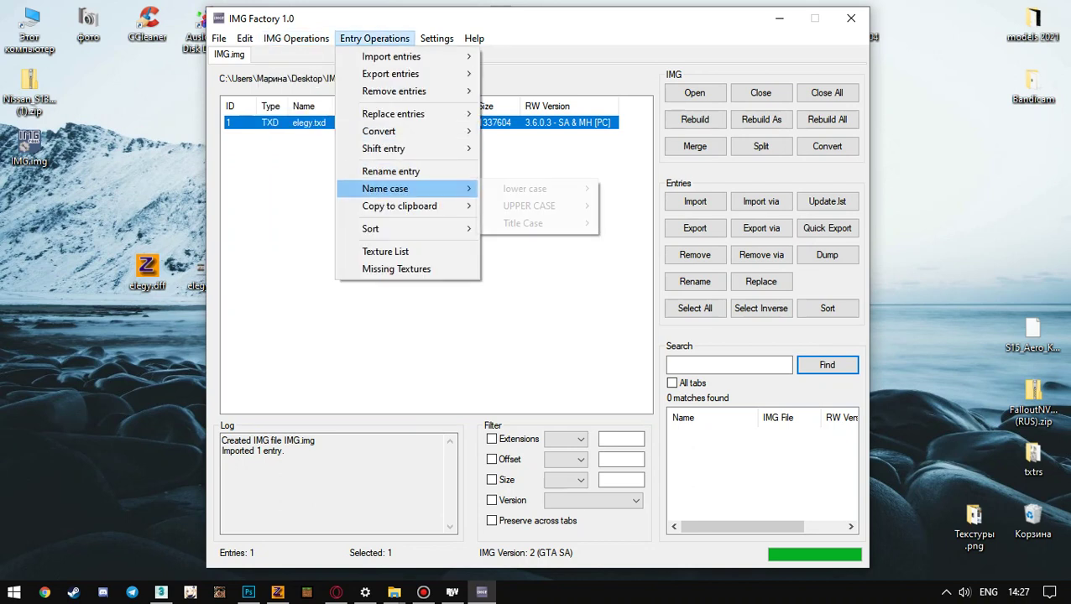
mouse_move(378, 131)
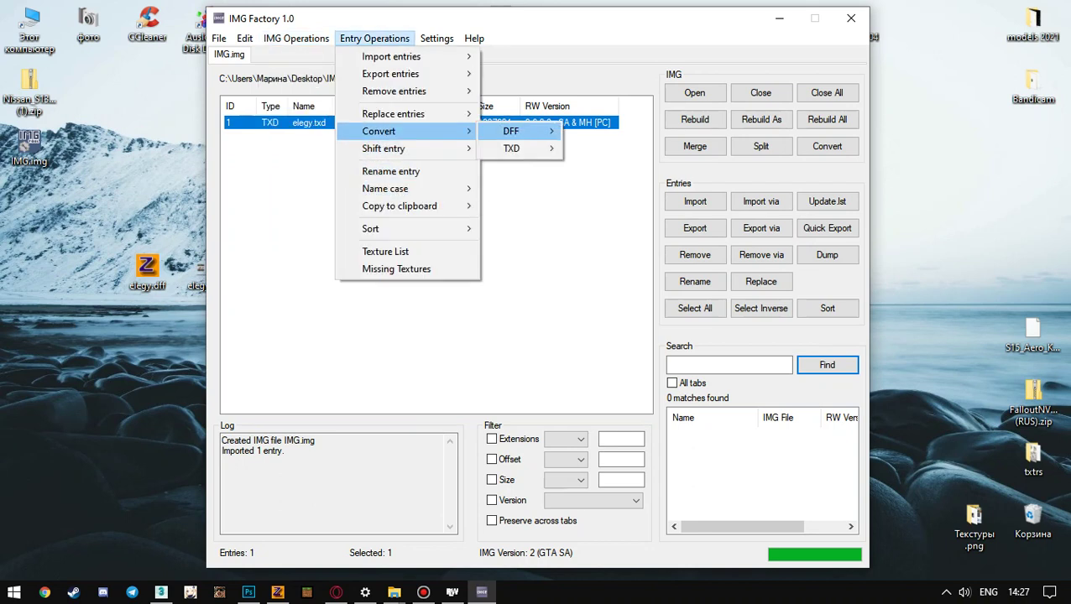
mouse_move(511, 148)
mouse_move(598, 149)
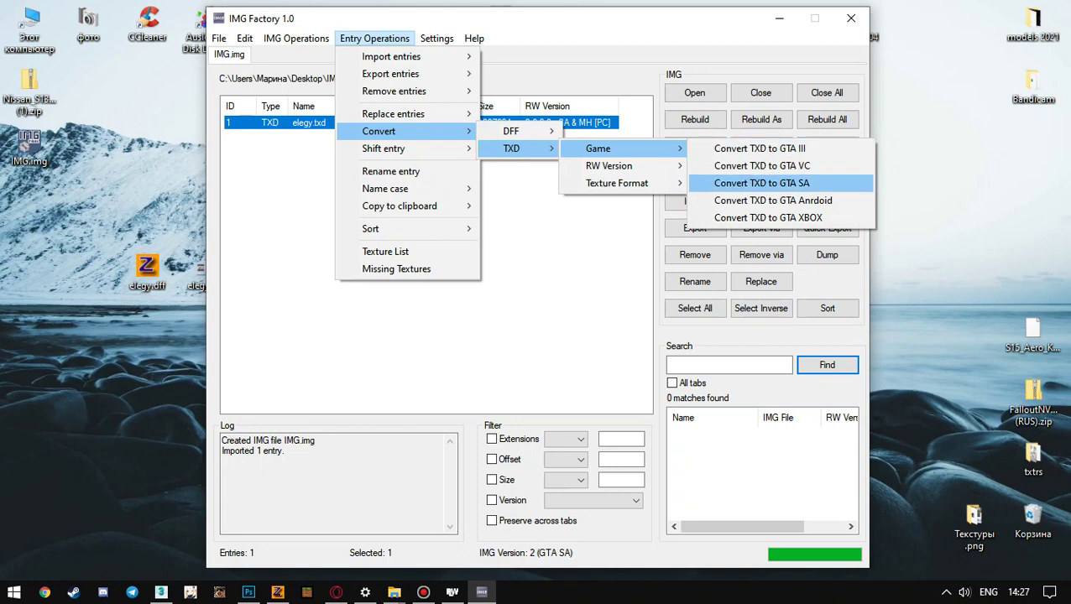
left_click(761, 183)
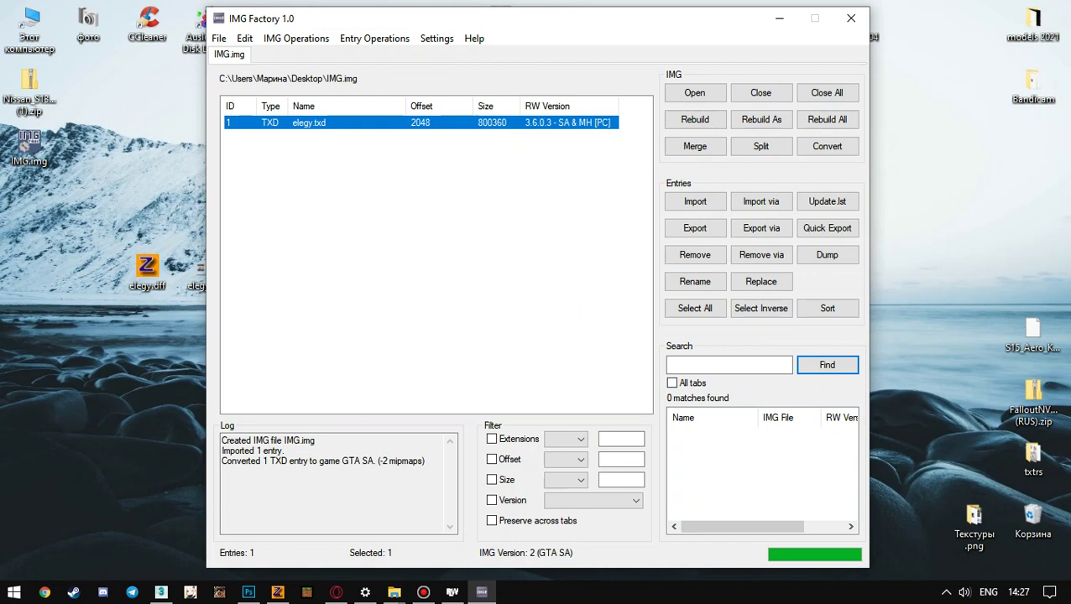
left_click_drag(309, 123, 117, 210)
left_click(535, 250)
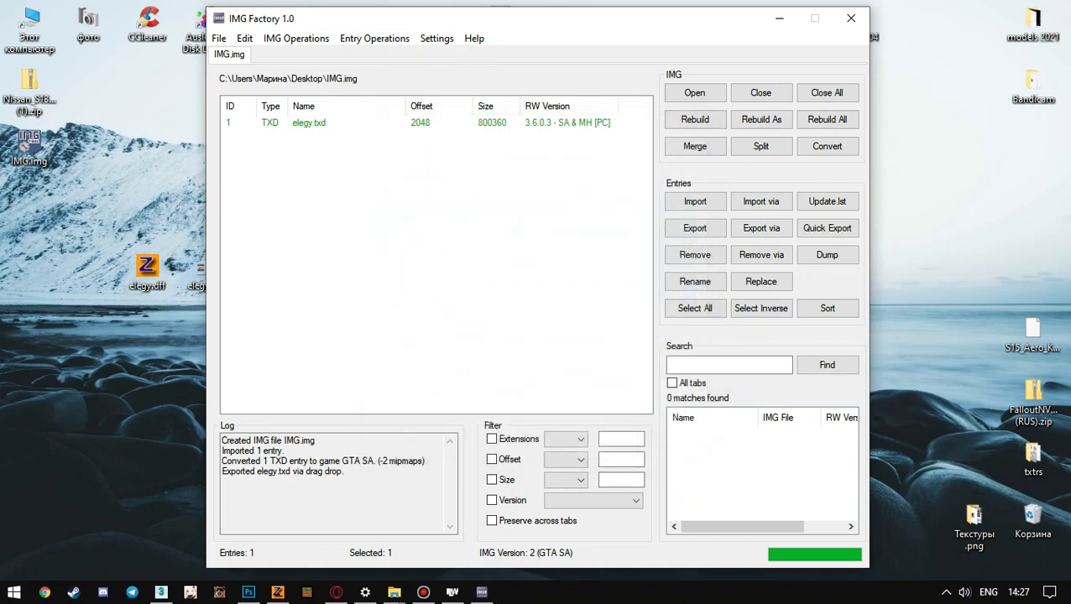
Step: Open the converted elegy.txd in Magic.TXD, export the interior256 texture as interior256.png and close the file
double_click(196, 210)
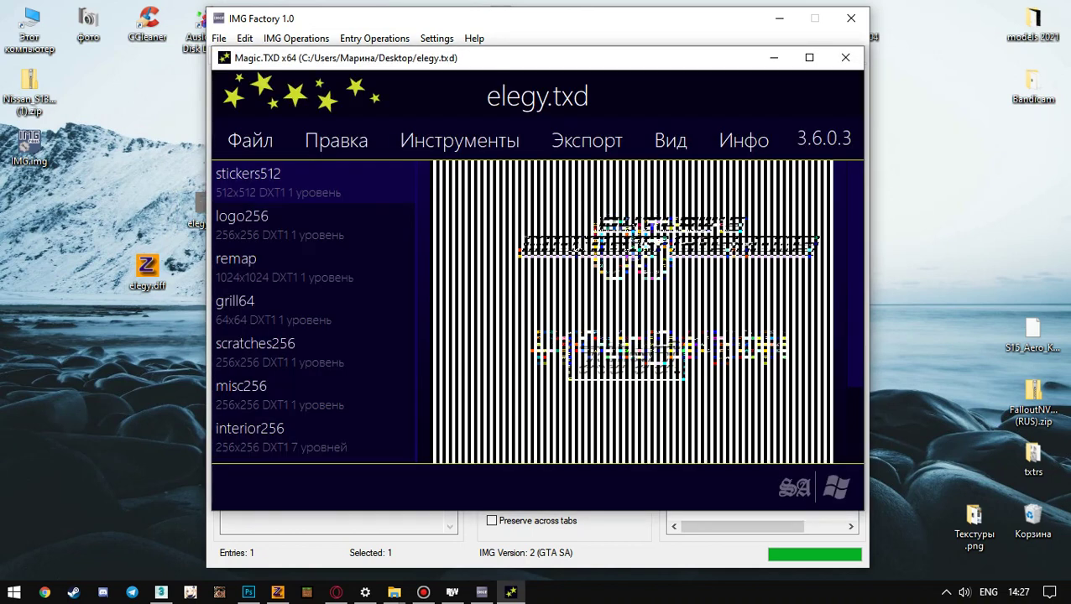
left_click(285, 437)
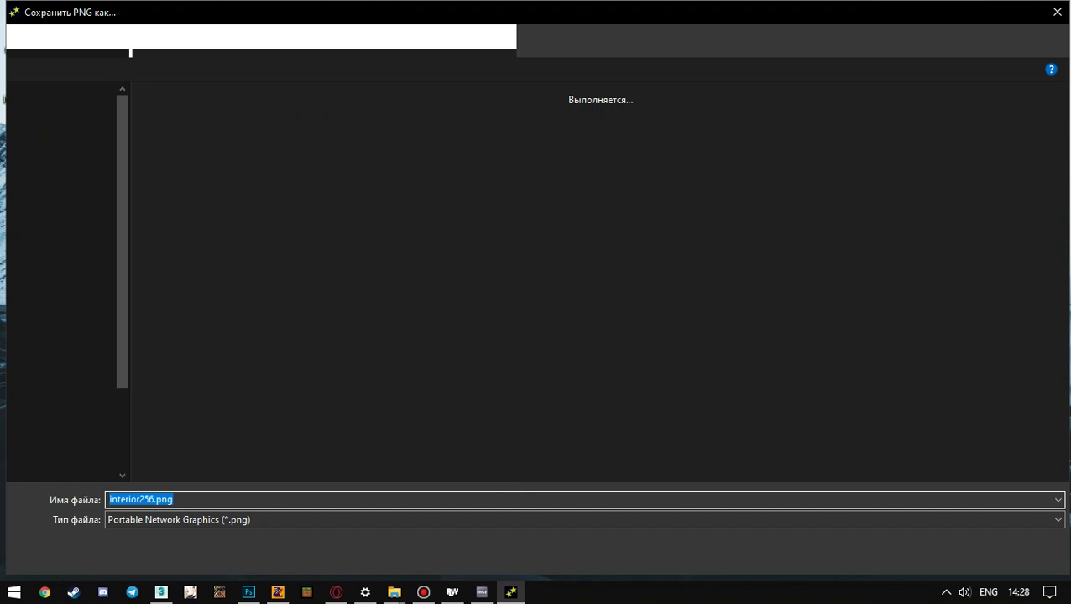
key("Return")
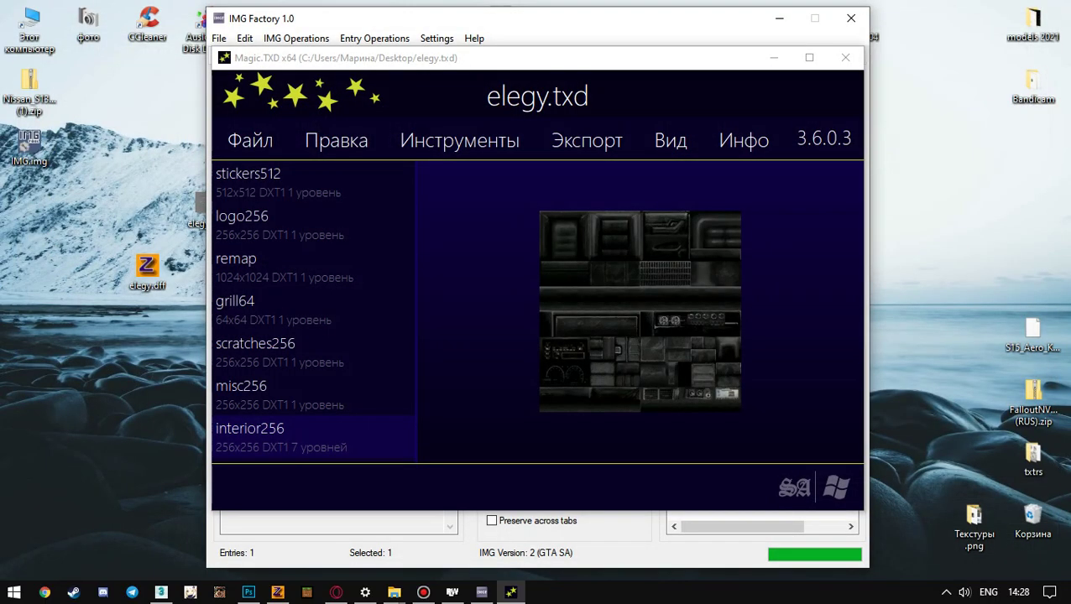
left_click(845, 57)
Step: Switch to ZModeler and open the saved project of the yellow car
left_click(277, 592)
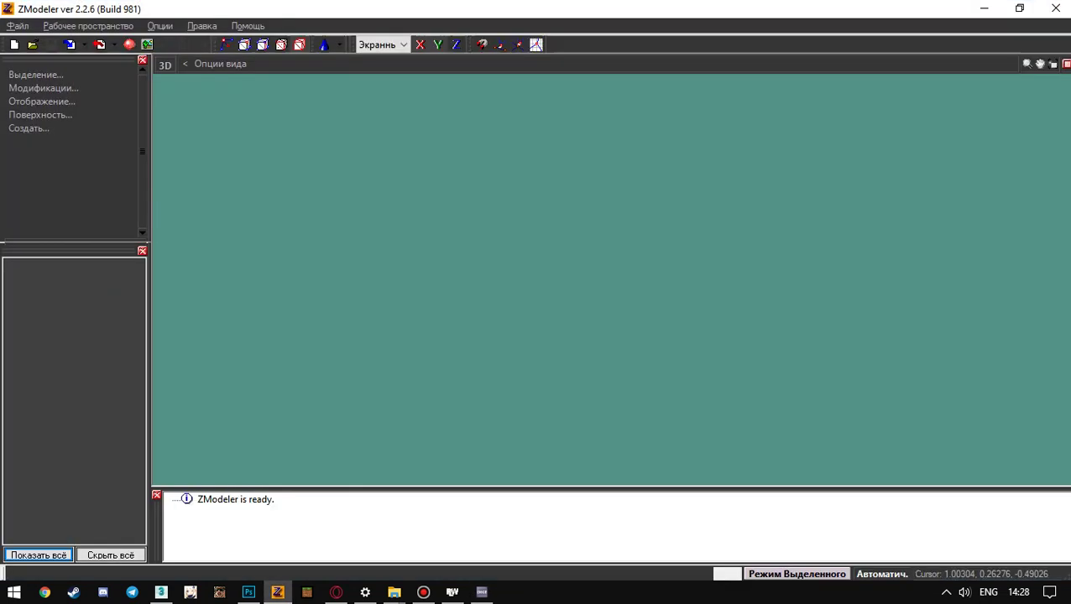
left_click(18, 26)
left_click(38, 59)
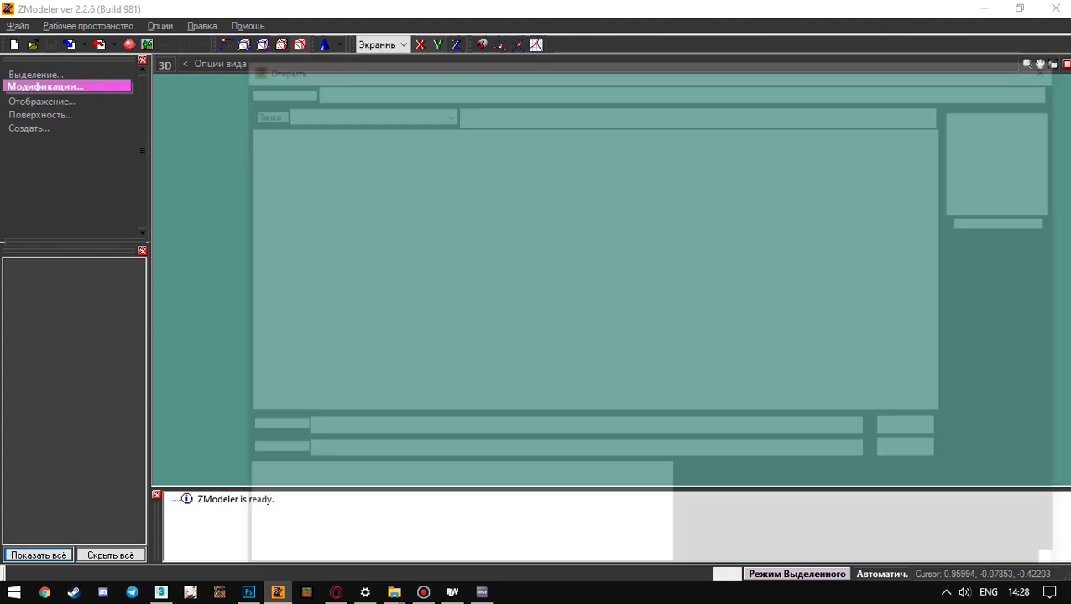
type("mkr")
key("BackSpace")
type("z2")
key("Down")
key("Down")
key("Down")
key("Down")
key("Return")
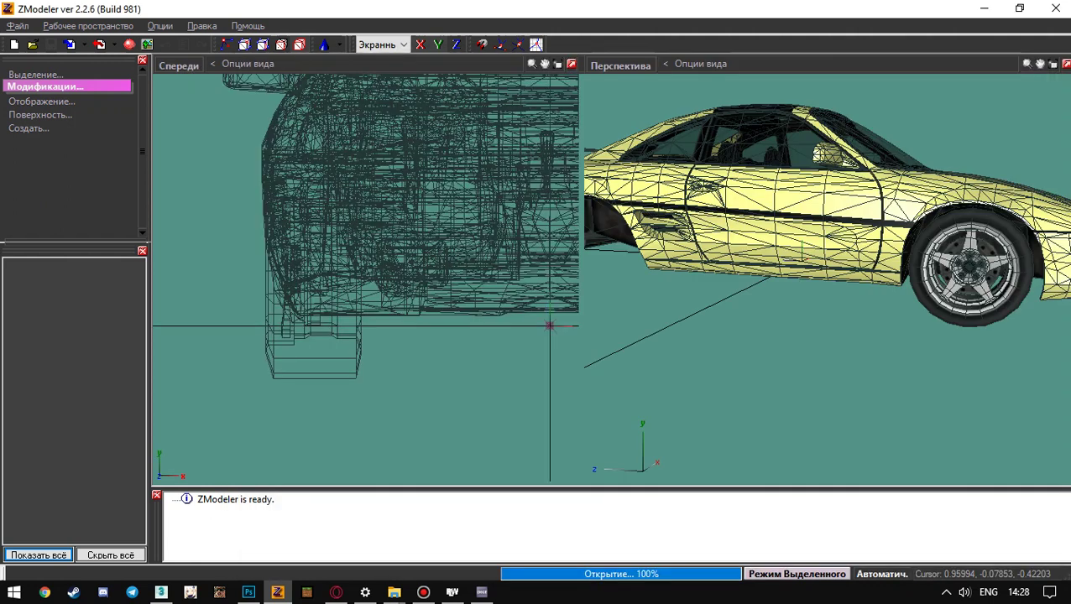
Step: Change the perspective viewport to the 3D view, maximize it to show the whole car and close the message log
left_click(620, 66)
left_click(617, 82)
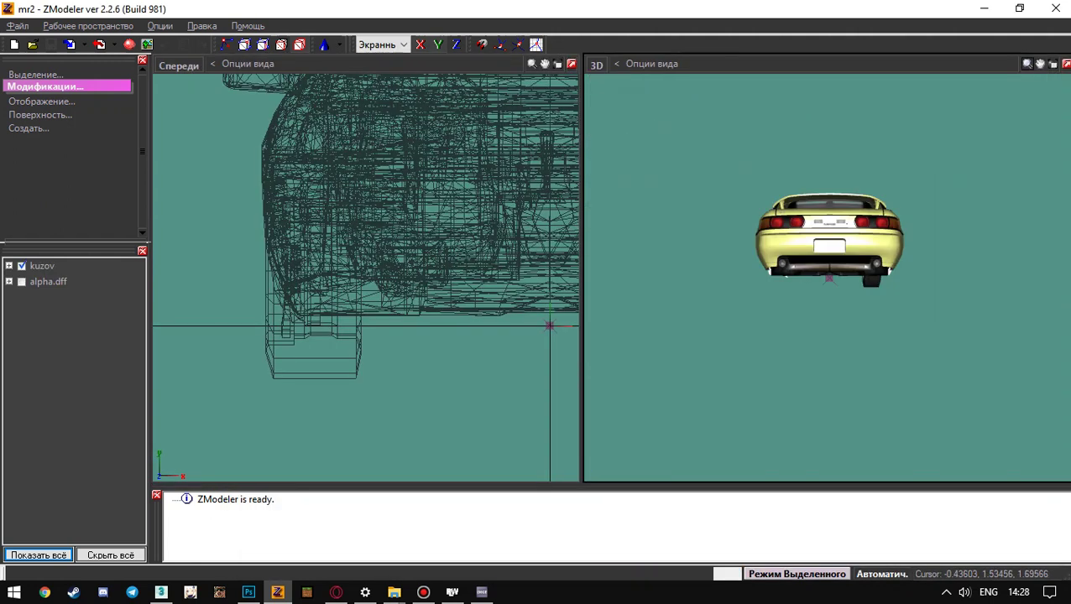
left_click(1065, 64)
left_click_drag(747, 170, 625, 182)
scroll(617, 269, "up", 3)
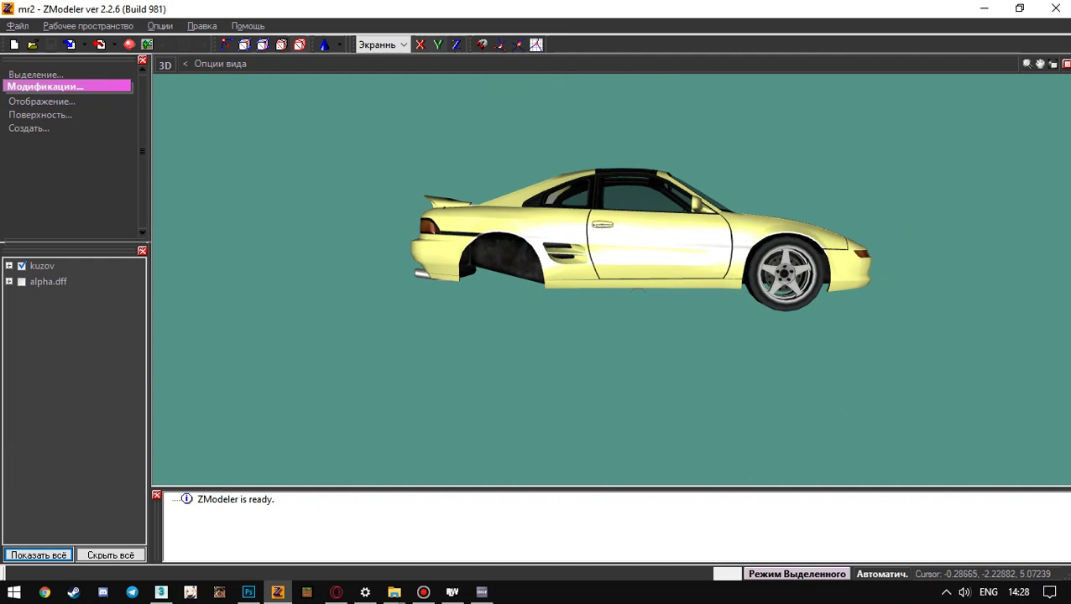
left_click(157, 495)
Step: Examine the car's cabin and preview the alpha92interior and interior256.png textures in the texture manager
middle_click_drag(646, 277, 739, 319)
scroll(611, 319, "up", 8)
scroll(611, 318, "down", 3)
middle_click_drag(611, 318, 549, 268)
scroll(550, 269, "up", 2)
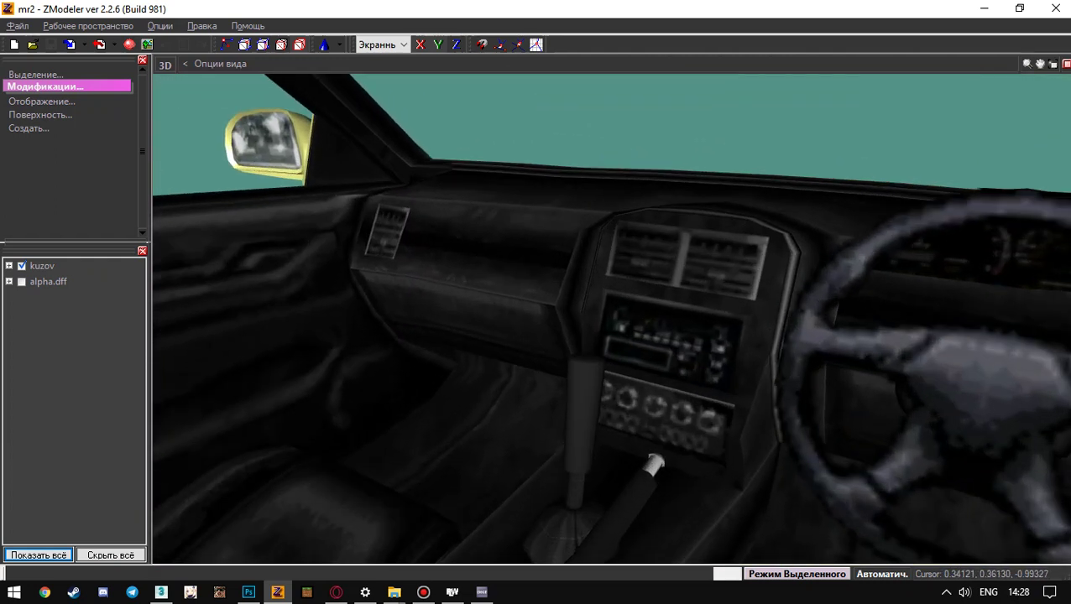
left_click(147, 43)
left_click(164, 187)
left_click(164, 212)
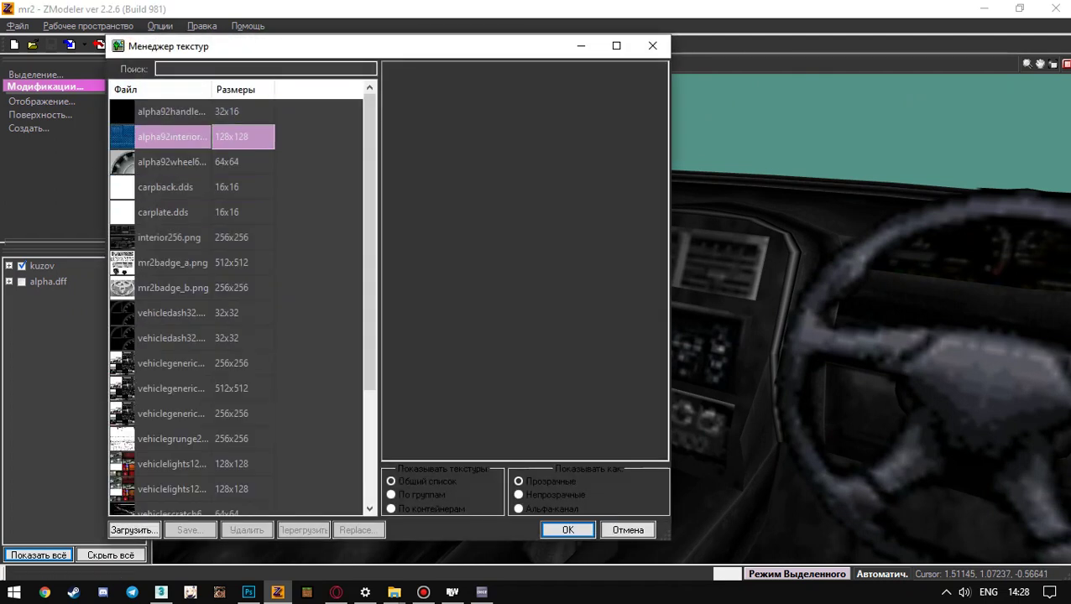
left_click(172, 137)
scroll(172, 212, "down", 2)
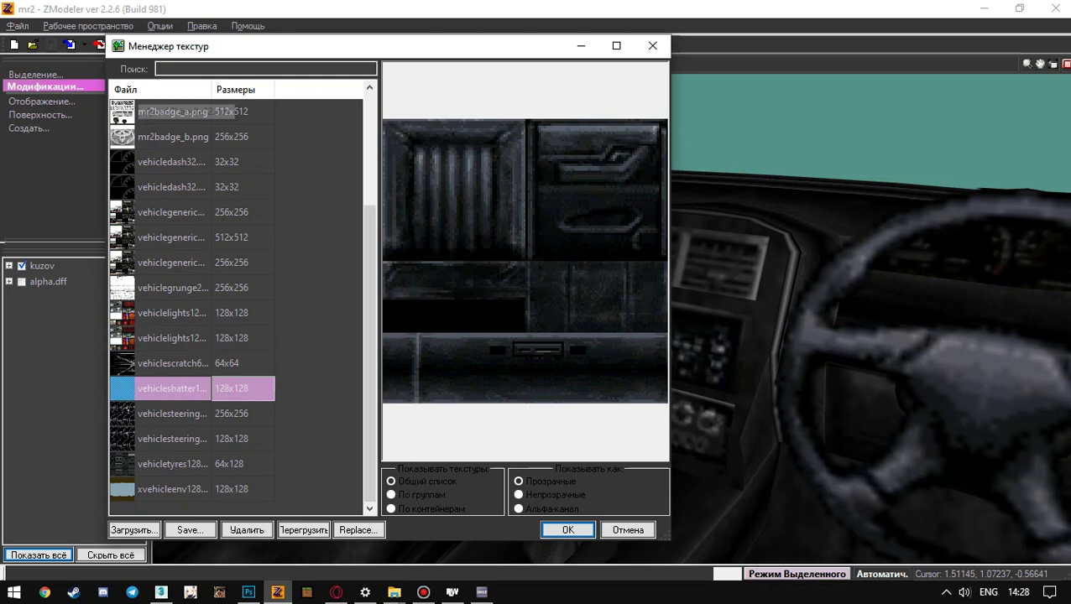
scroll(172, 313, "up", 1)
scroll(172, 313, "up", 1)
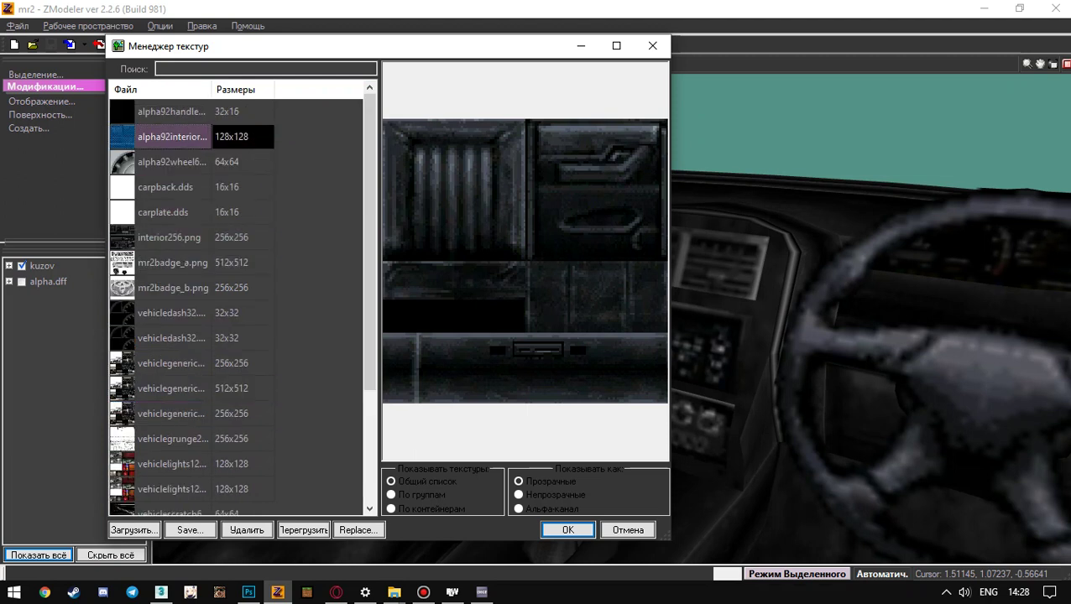
left_click(172, 238)
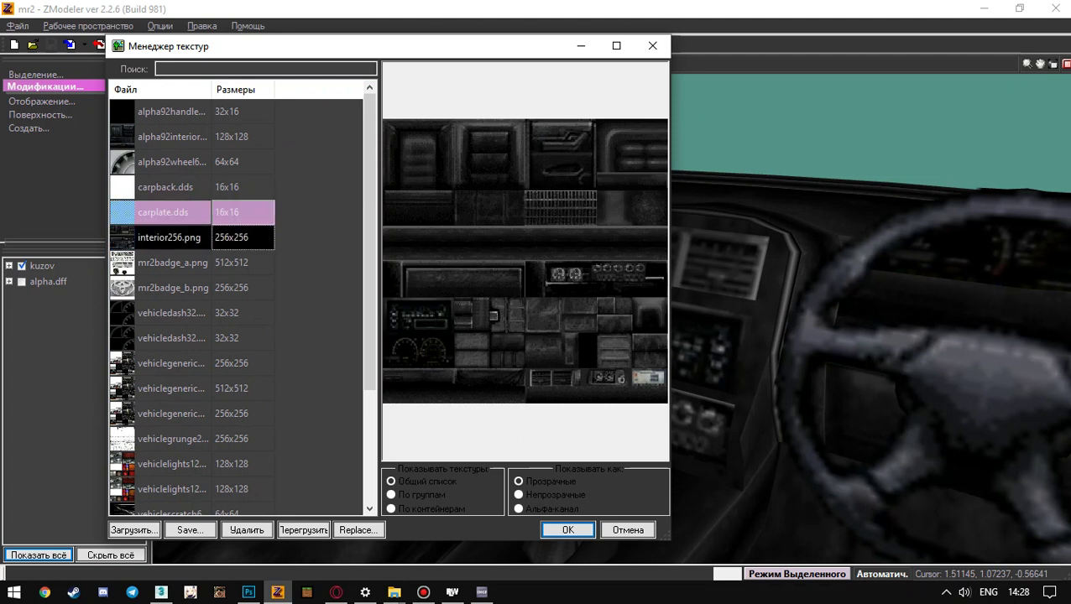
left_click(652, 45)
Step: Look up mr2.bak by name among the project files to open and preview it
left_click(17, 26)
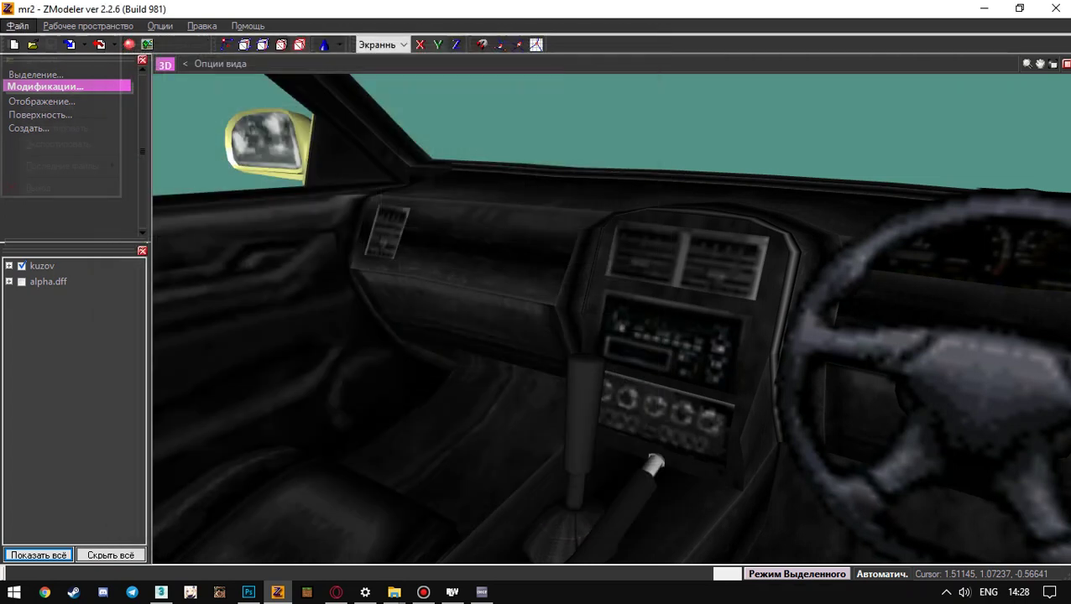
left_click(46, 59)
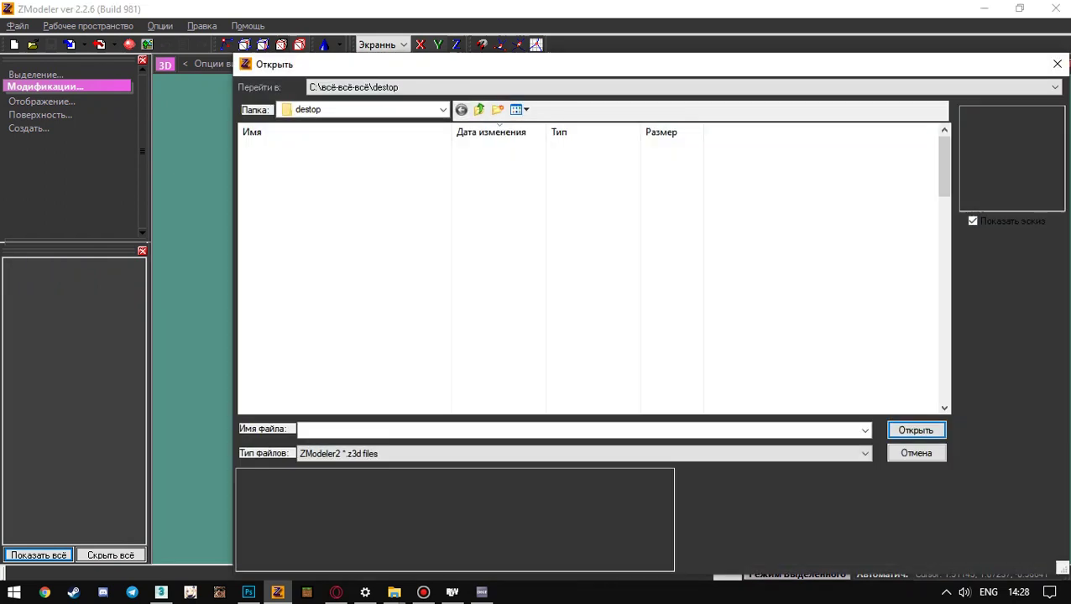
type("mr2")
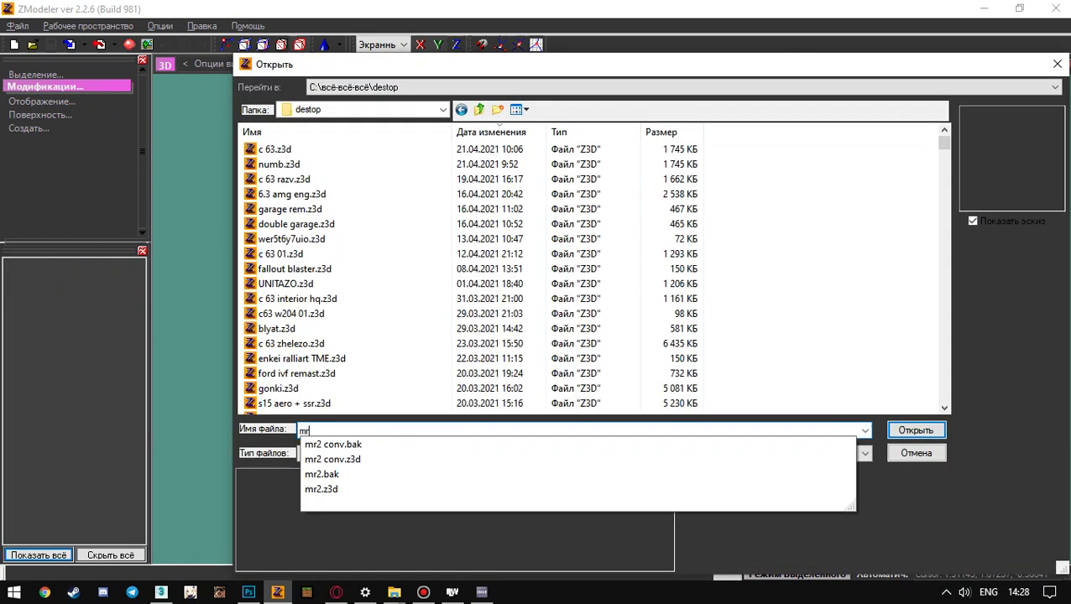
key("Down")
key("Down")
key("Down")
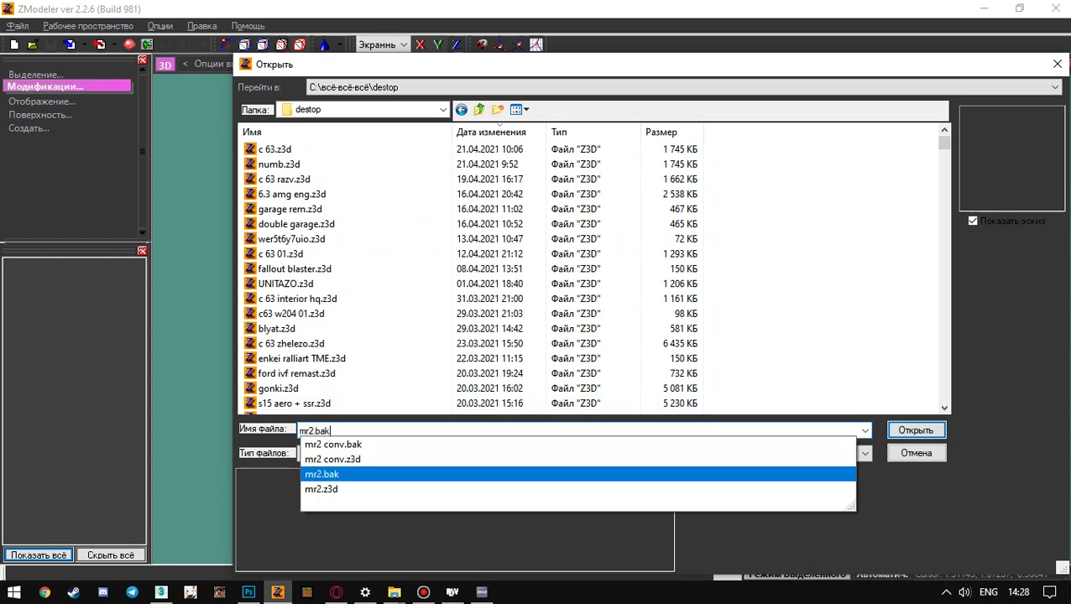
key("Return")
Step: Look through the Z3D project list in the destop folder for the MR2 files
scroll(591, 276, "down", 20)
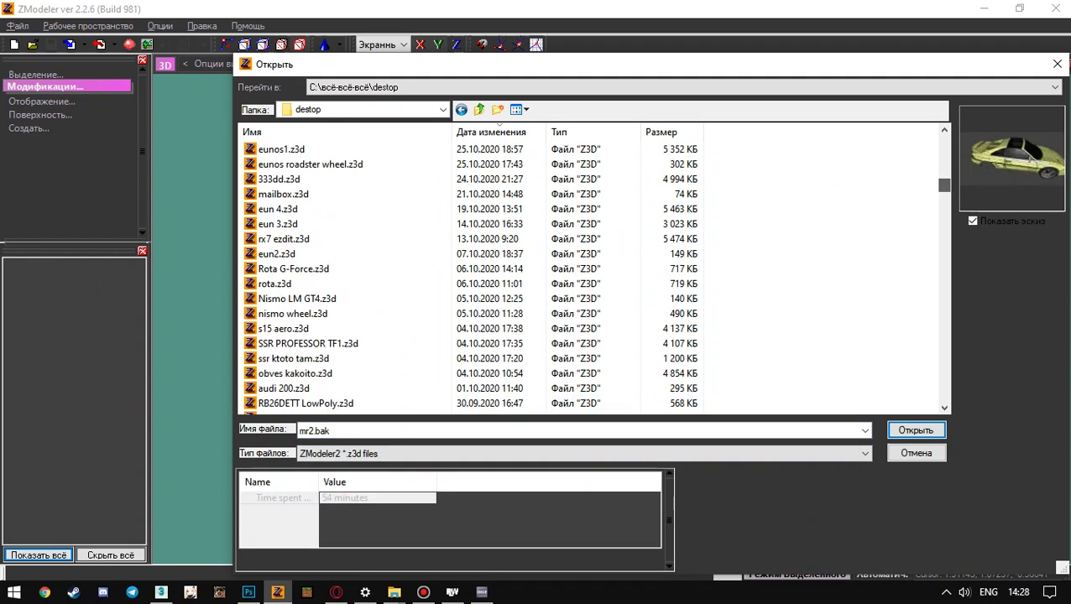
scroll(591, 275, "up", 20)
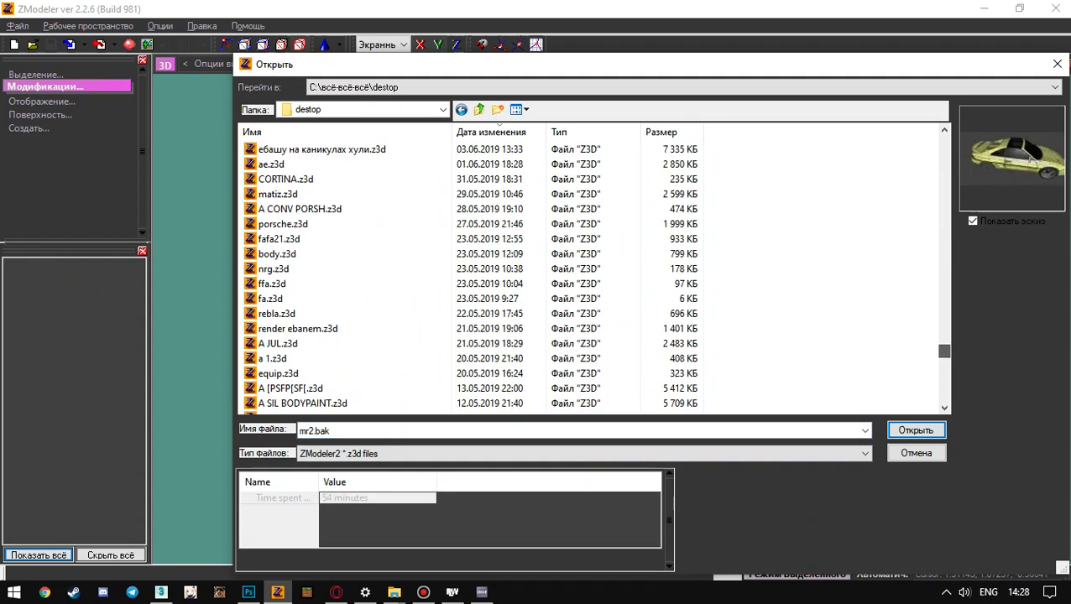
scroll(592, 275, "up", 15)
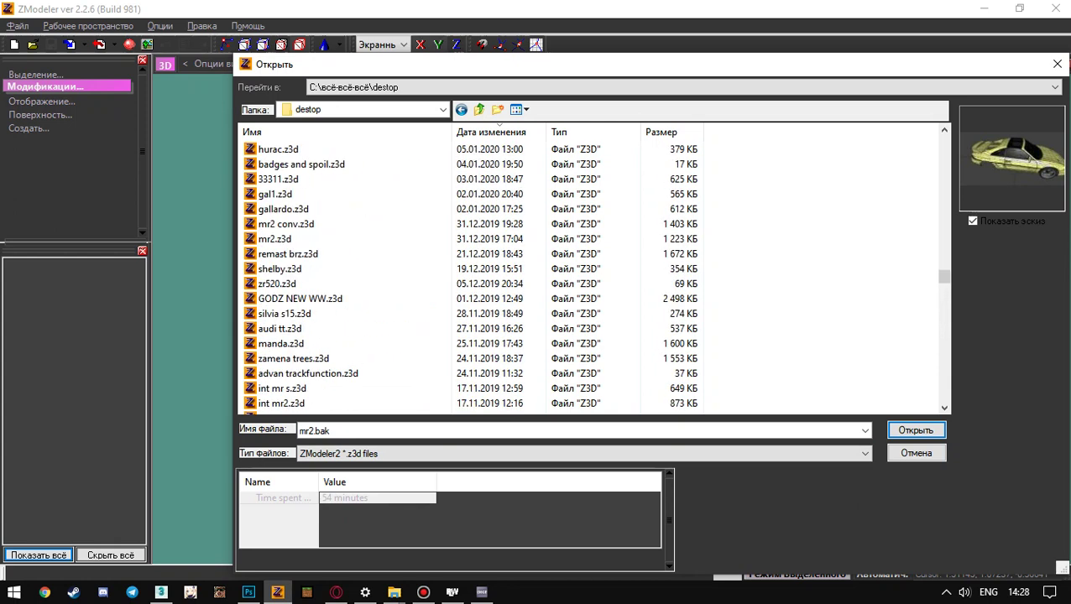
scroll(378, 268, "down", 7)
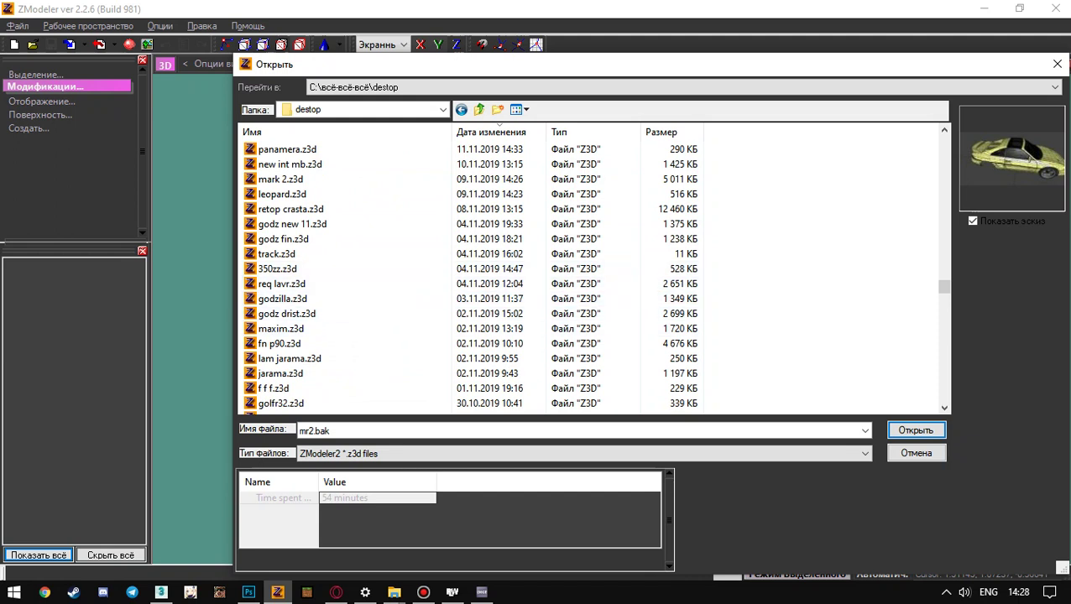
scroll(335, 202, "up", 2)
scroll(335, 194, "down", 3)
scroll(298, 214, "up", 3)
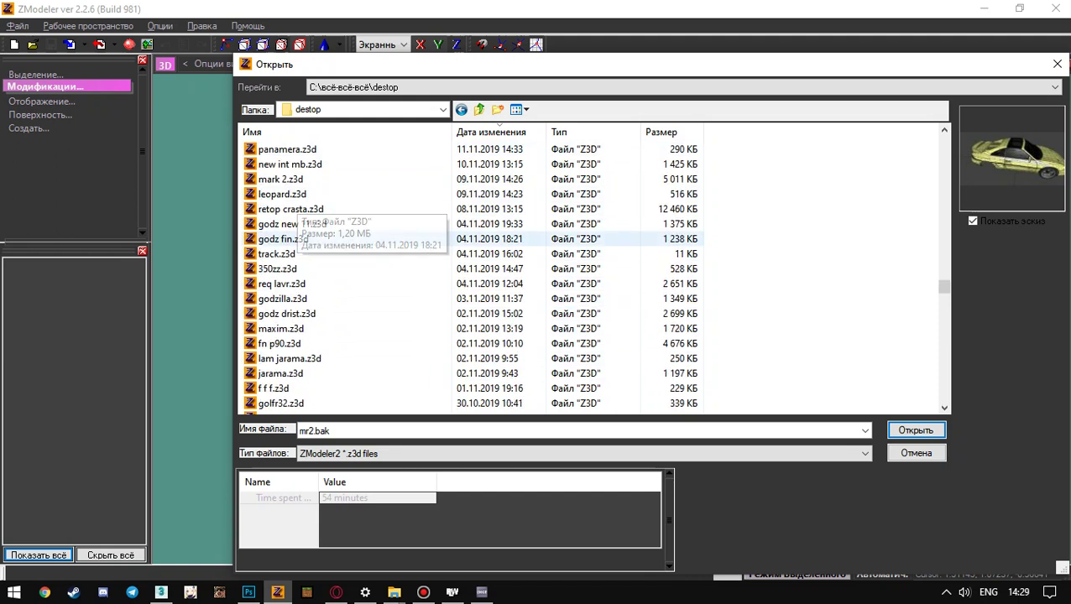
scroll(298, 209, "down", 6)
scroll(297, 209, "up", 6)
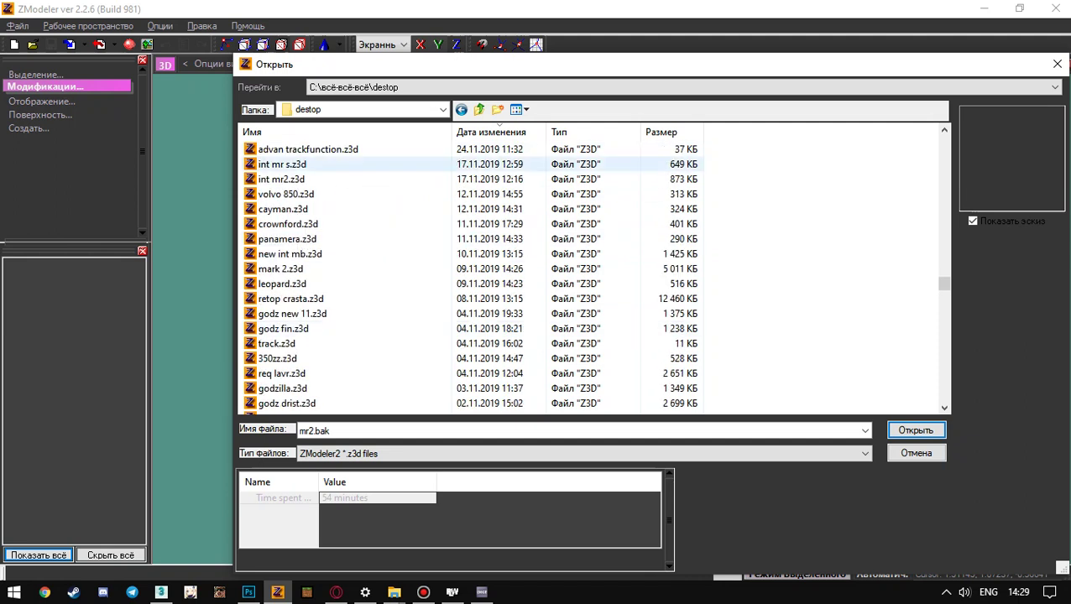
Step: Preview the int mr s.z3d and mr2.z3d projects and cancel opening a file
left_click(282, 164)
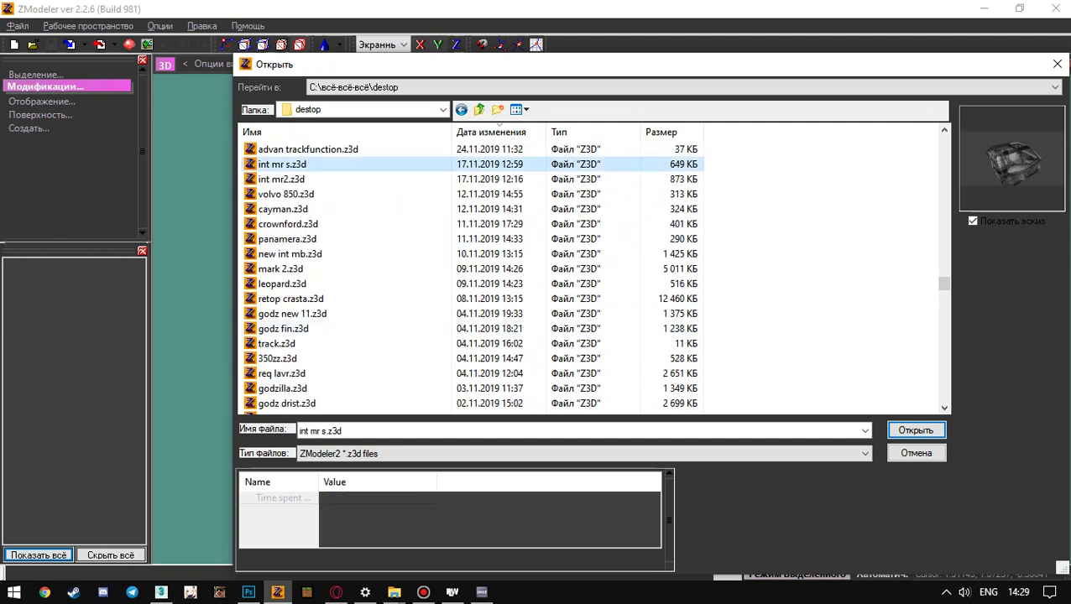
scroll(282, 164, "up", 5)
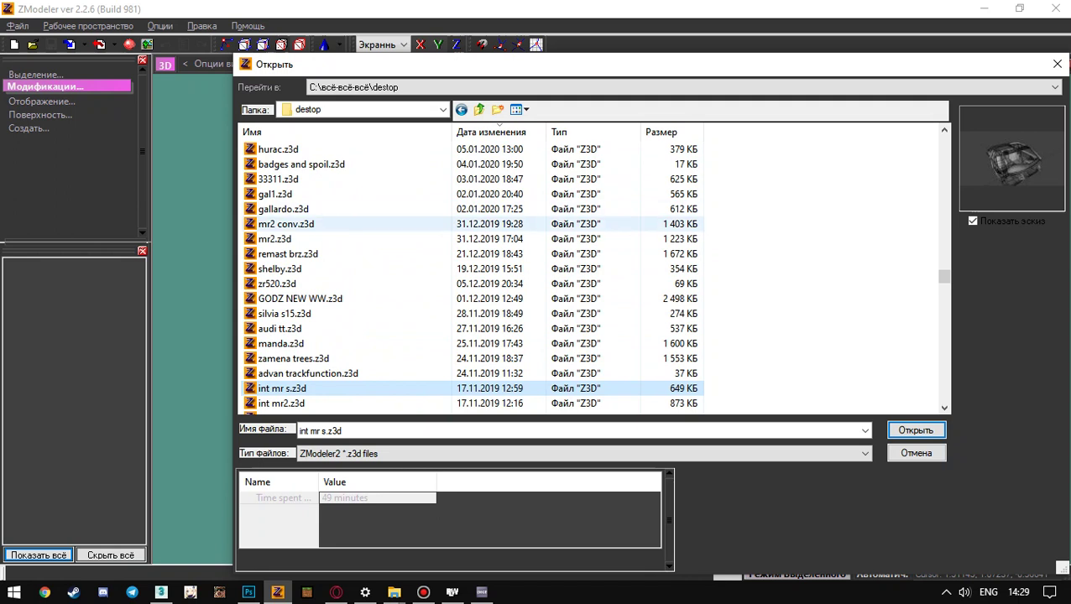
left_click(275, 239)
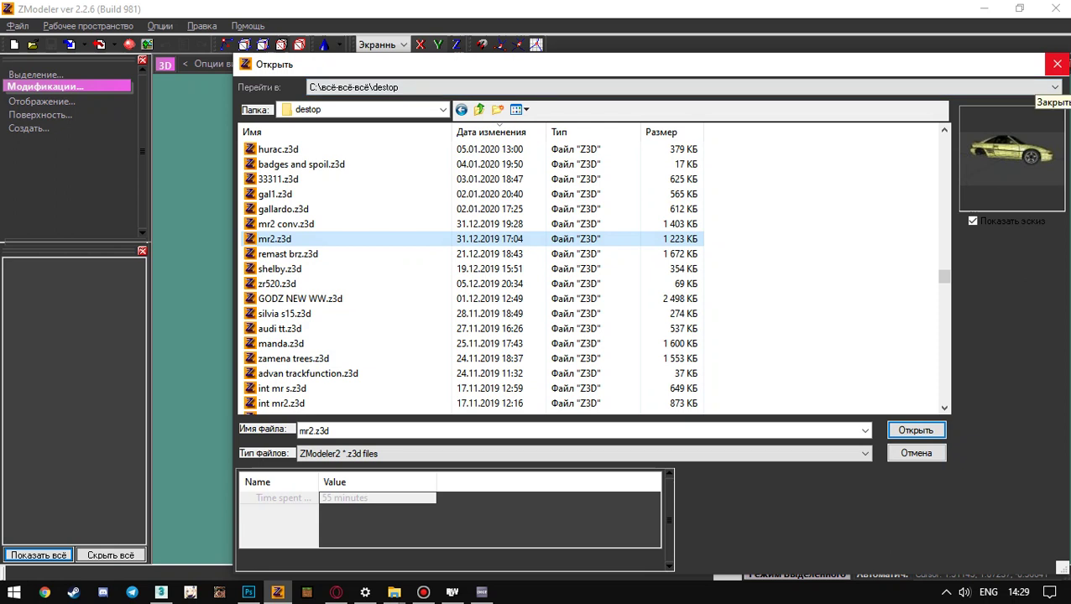
left_click(1056, 63)
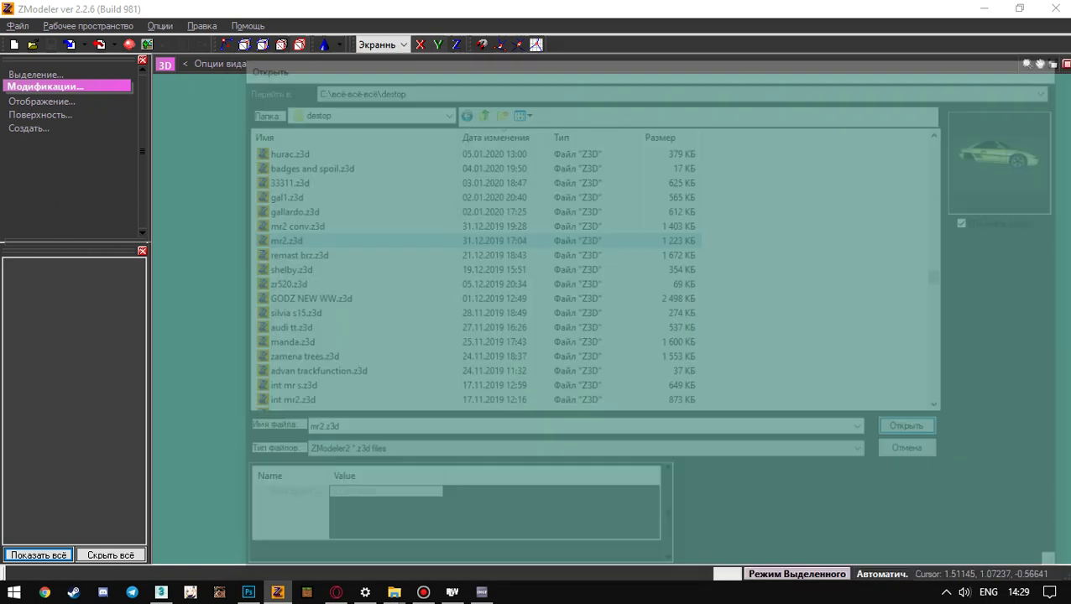
Step: Close ZModeler and rebuild IMG.img to save its changes when asked on closing IMG Factory
left_click(1055, 8)
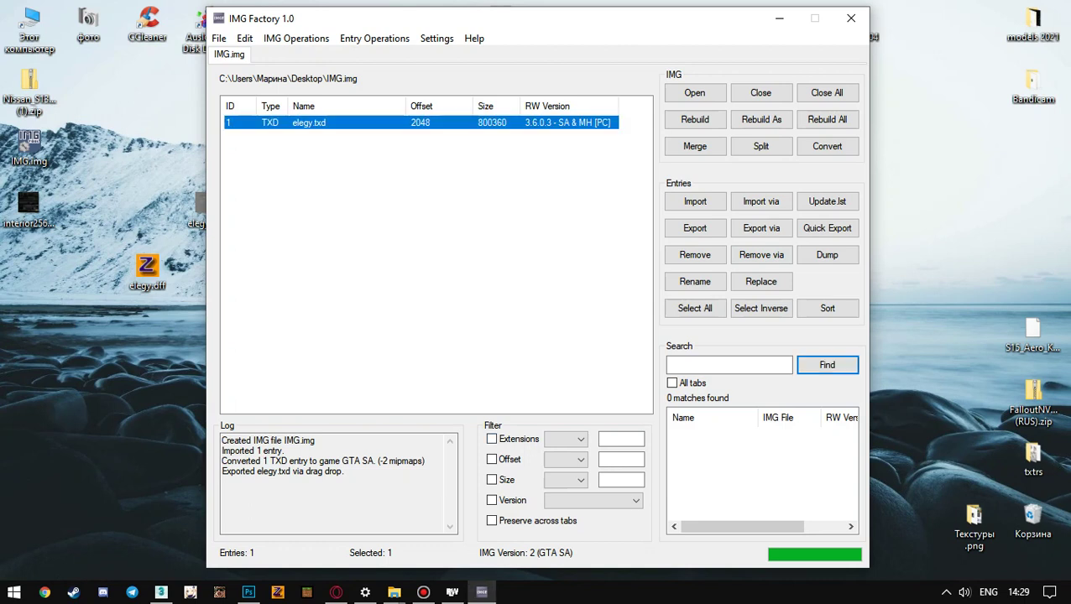
left_click(851, 17)
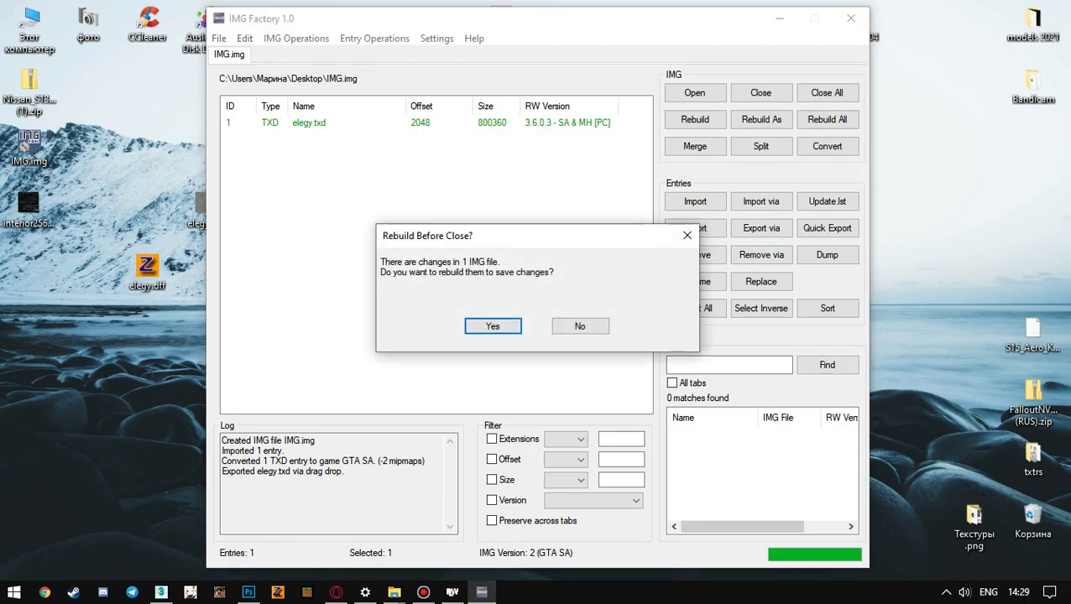
key("Return")
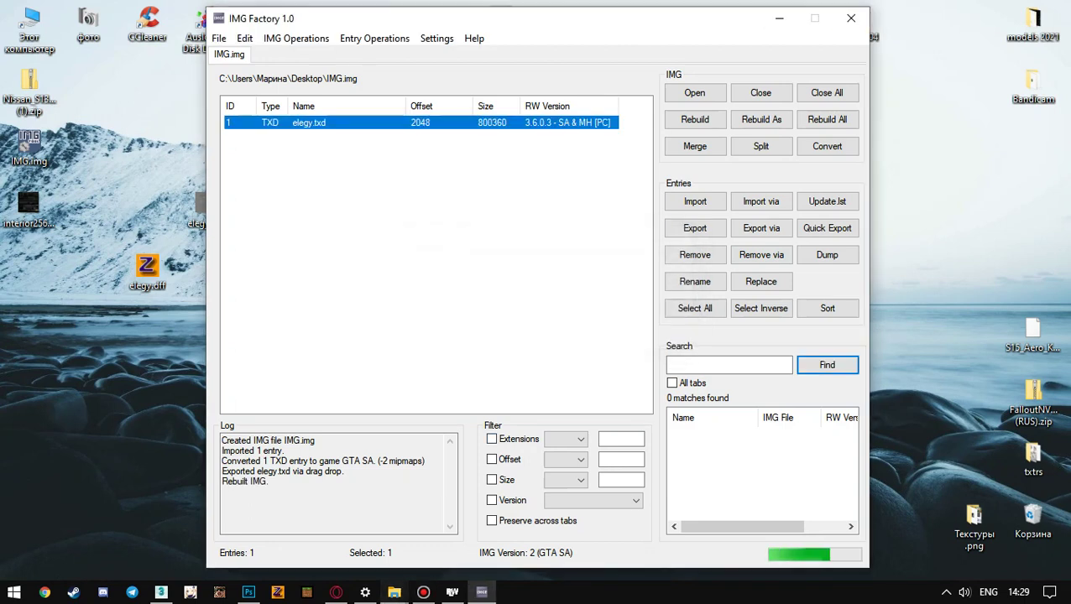
Step: Switch to File Explorer, go up to the fromdesktop folder and enter interior256 as the search term
mouse_move(394, 593)
left_click(686, 529)
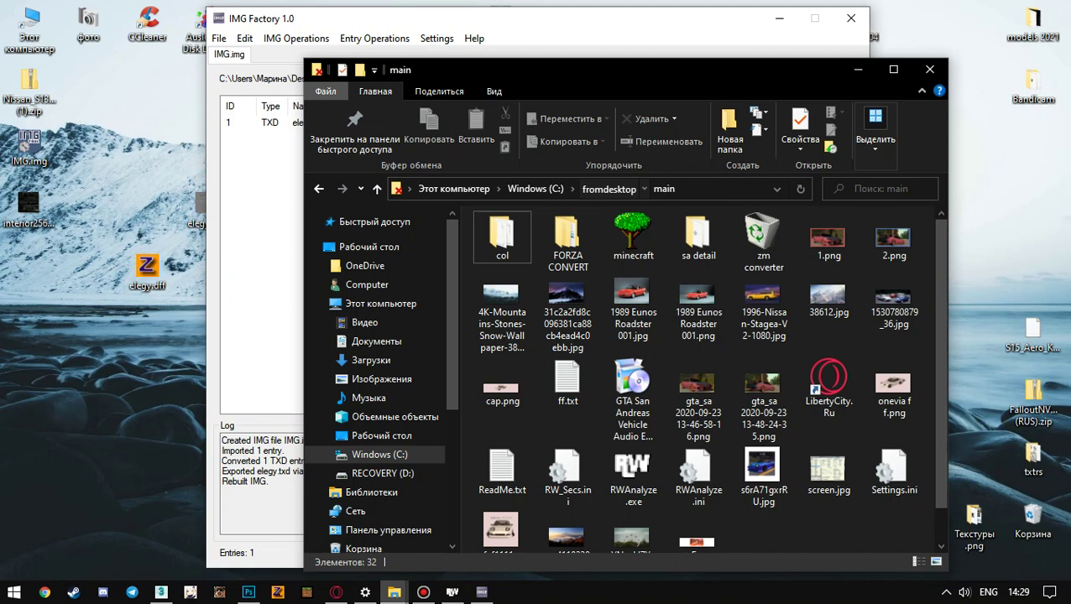
left_click(608, 189)
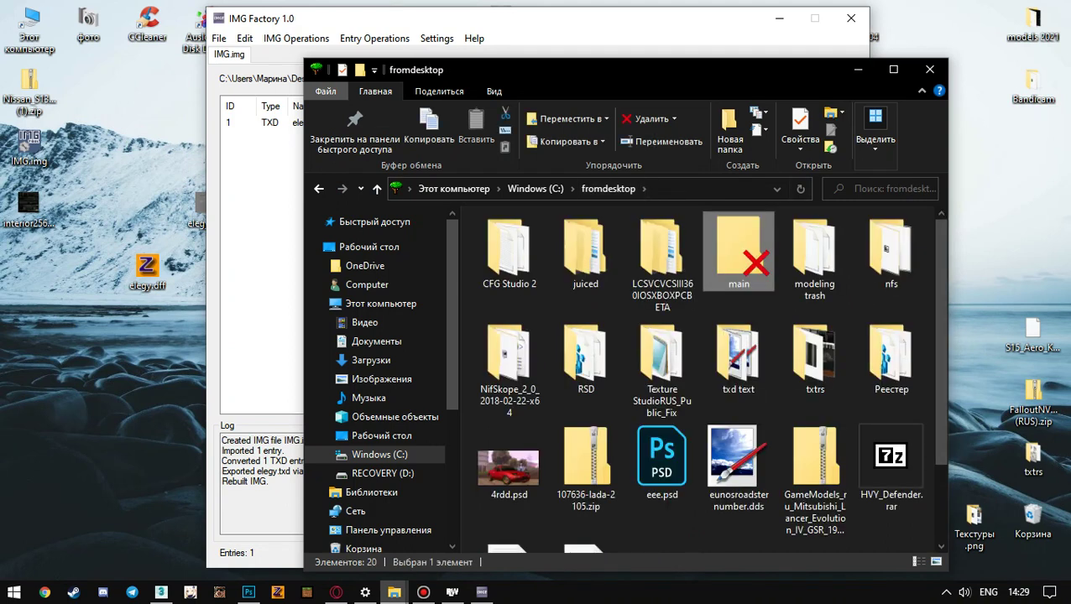
left_click(890, 190)
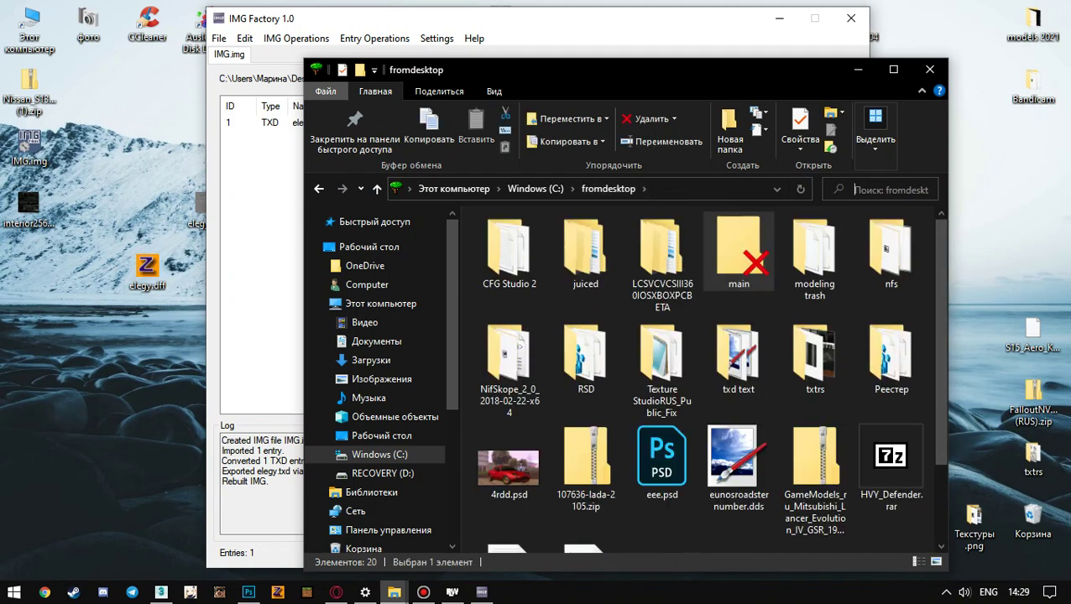
type("interior2")
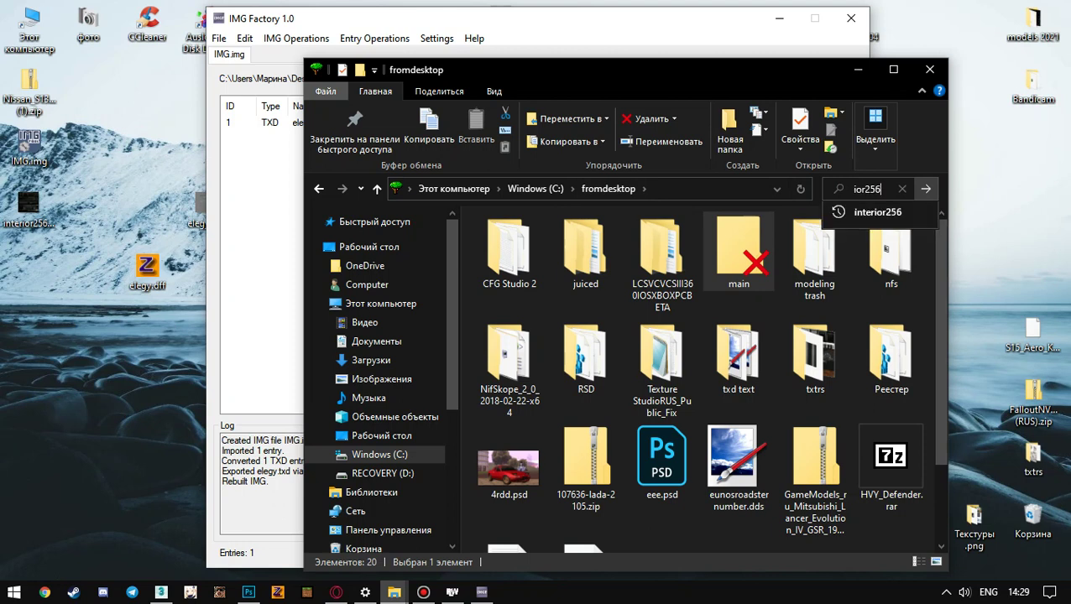
Step: Search the whole computer for interior256 and show the full results in a window
key("super")
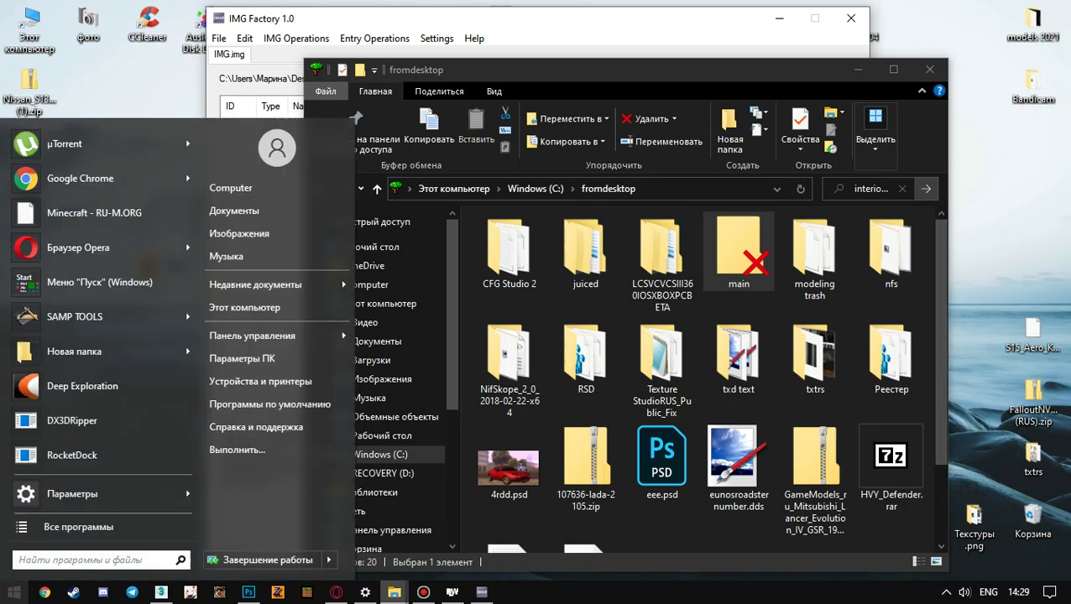
type("interior256")
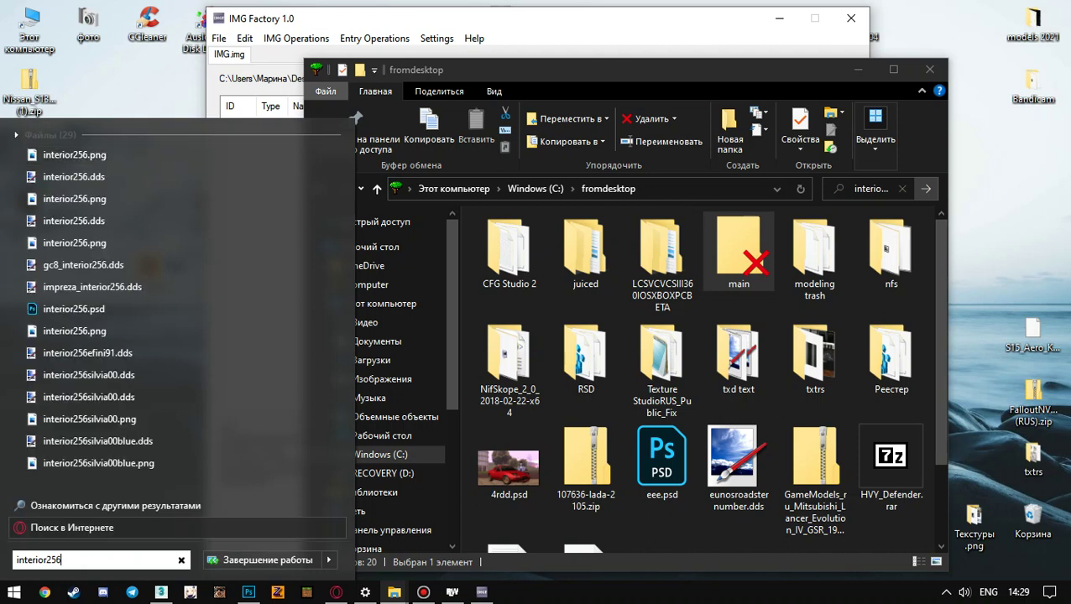
key("Escape")
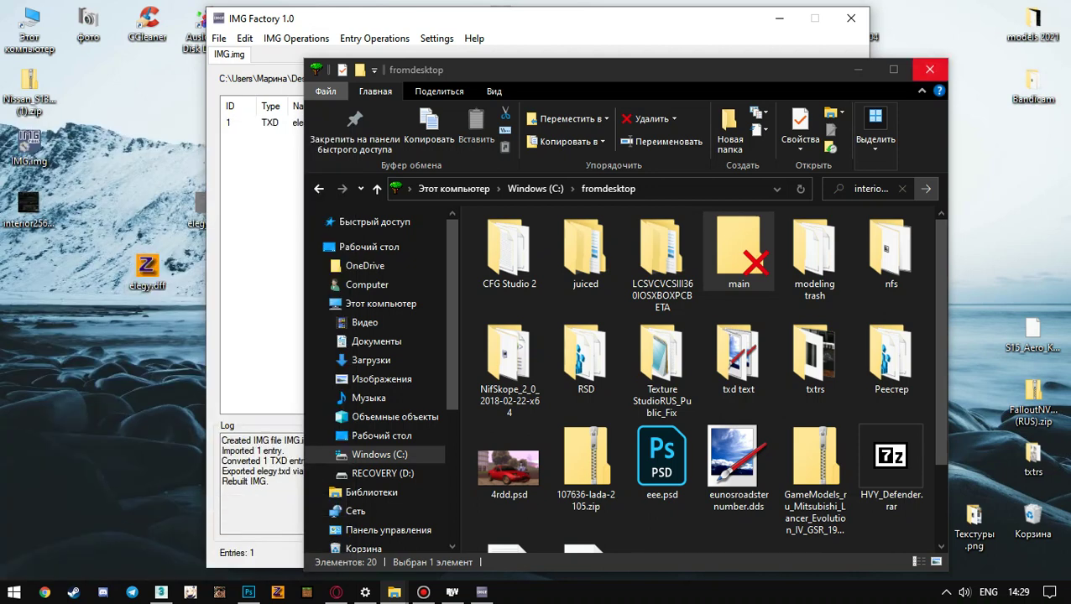
Step: Close the fromdesktop folder window and IMG Factory
left_click(929, 69)
left_click(851, 18)
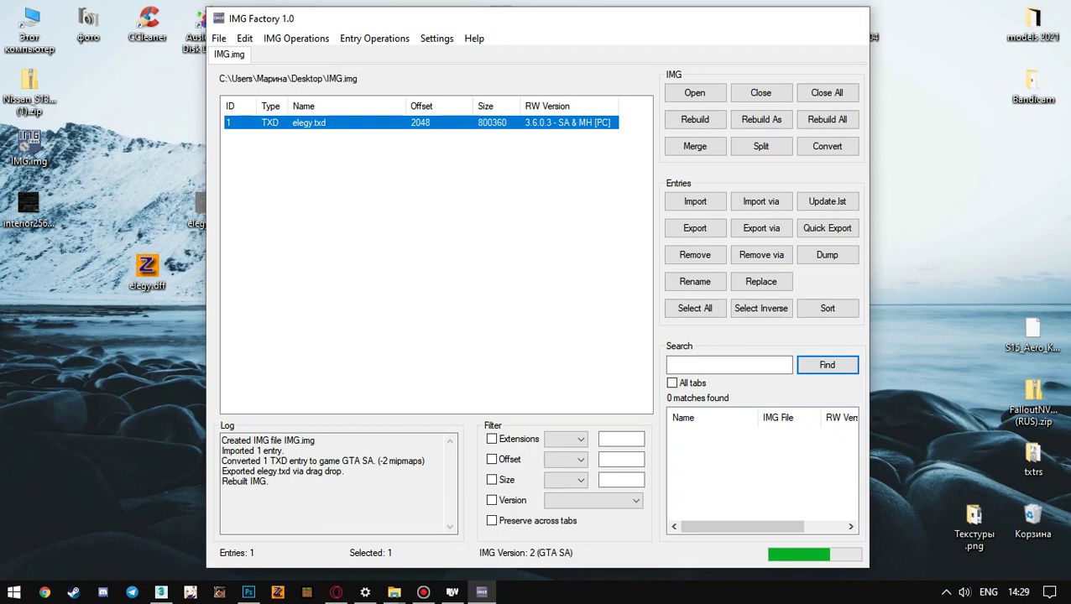
double_click(856, 18)
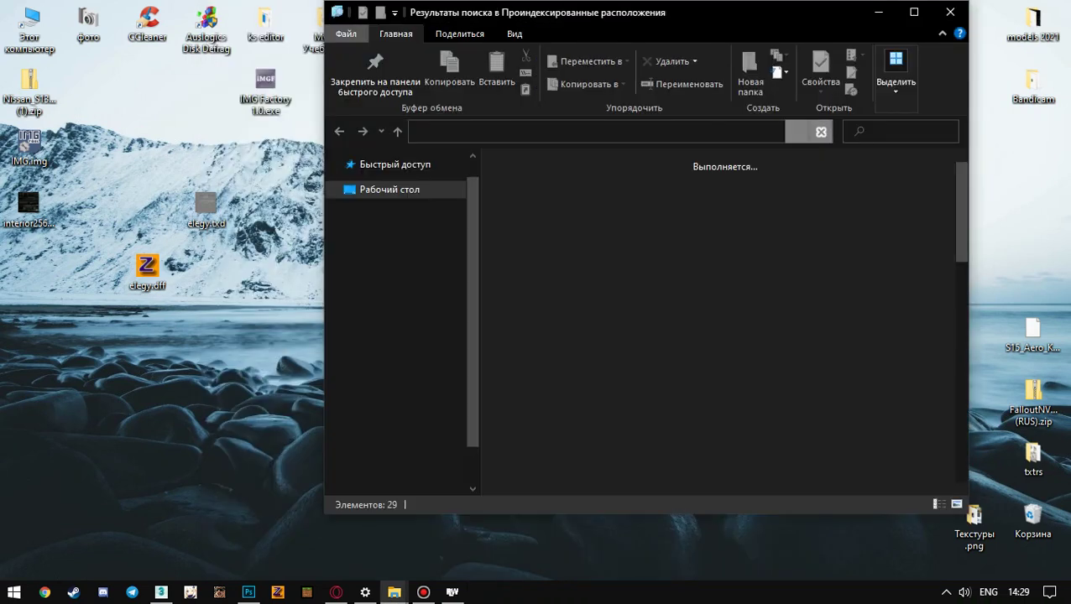
Step: Maximize the search results and check the properties of the first interior256.png
left_click(913, 11)
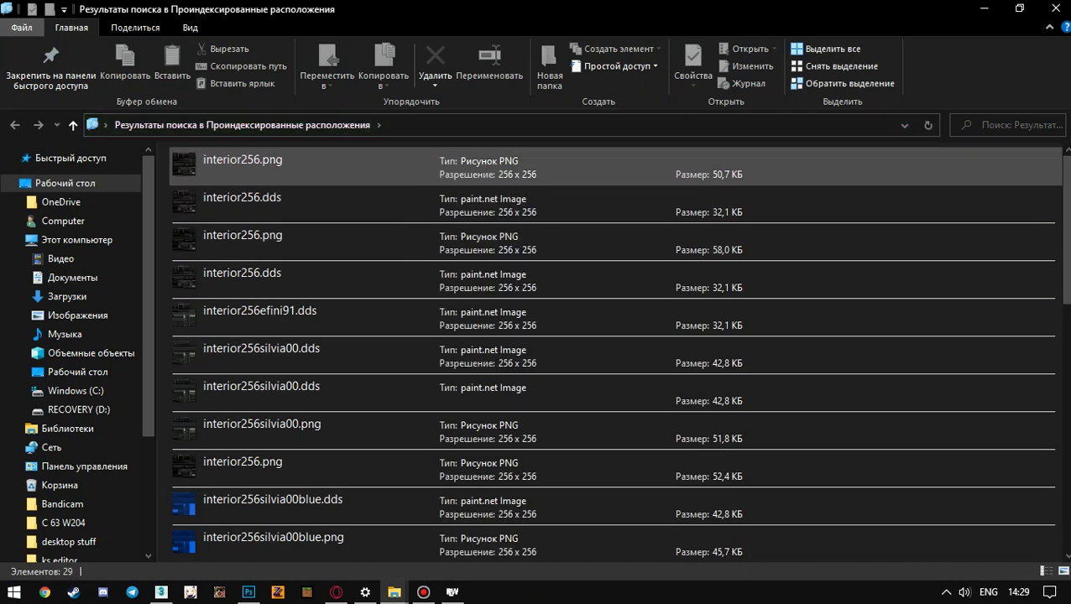
left_click(537, 167)
right_click(282, 166)
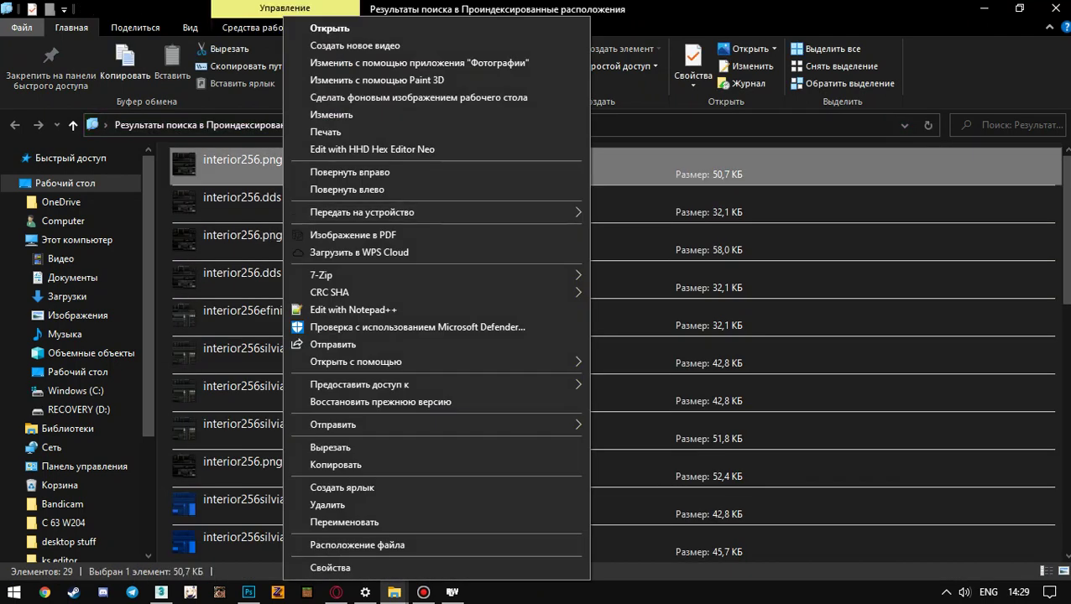
left_click(336, 567)
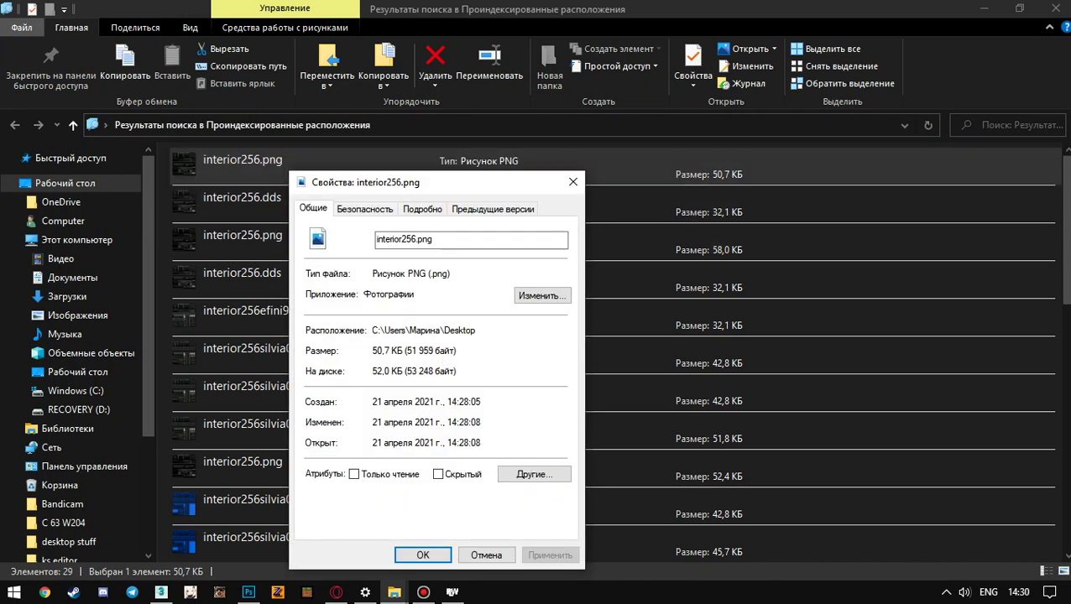
left_click(572, 181)
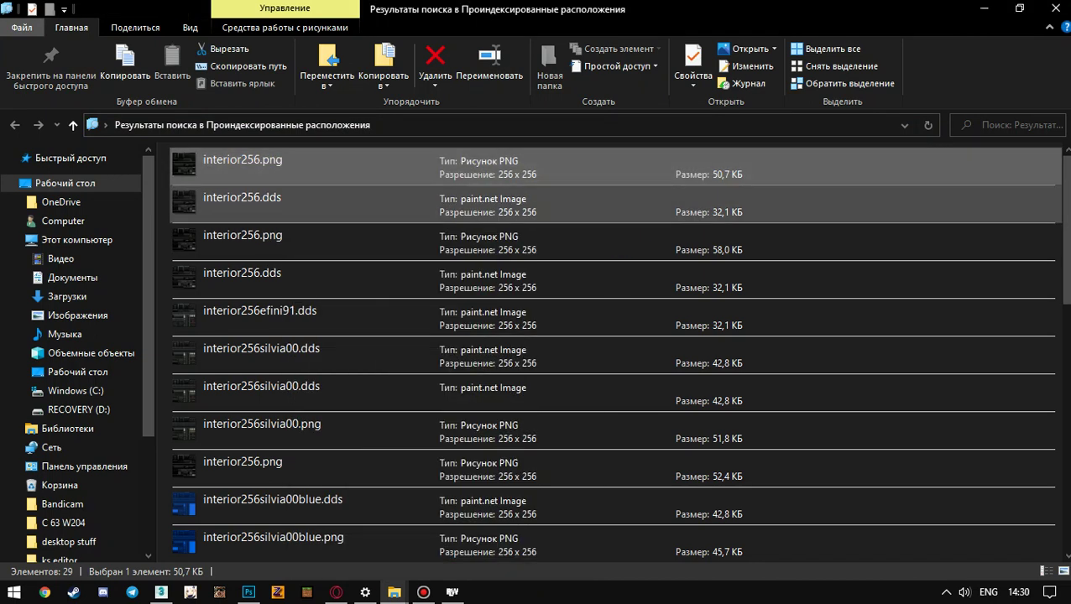
Step: Check the location and dates in the properties of the first interior256.dds and close the search results
right_click(249, 188)
left_click(297, 567)
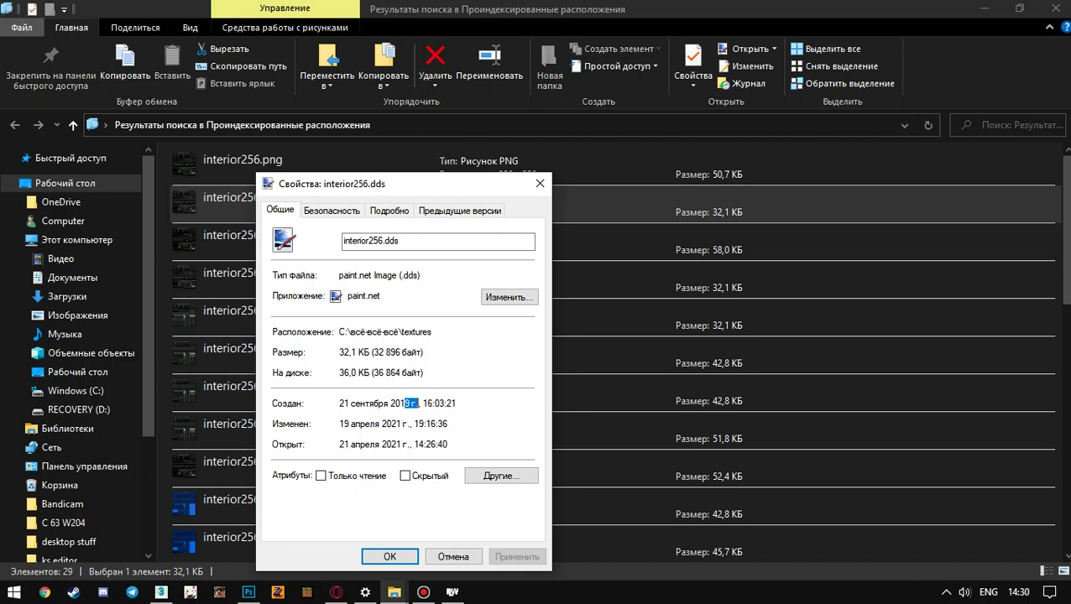
left_click_drag(339, 424, 401, 424)
left_click(540, 183)
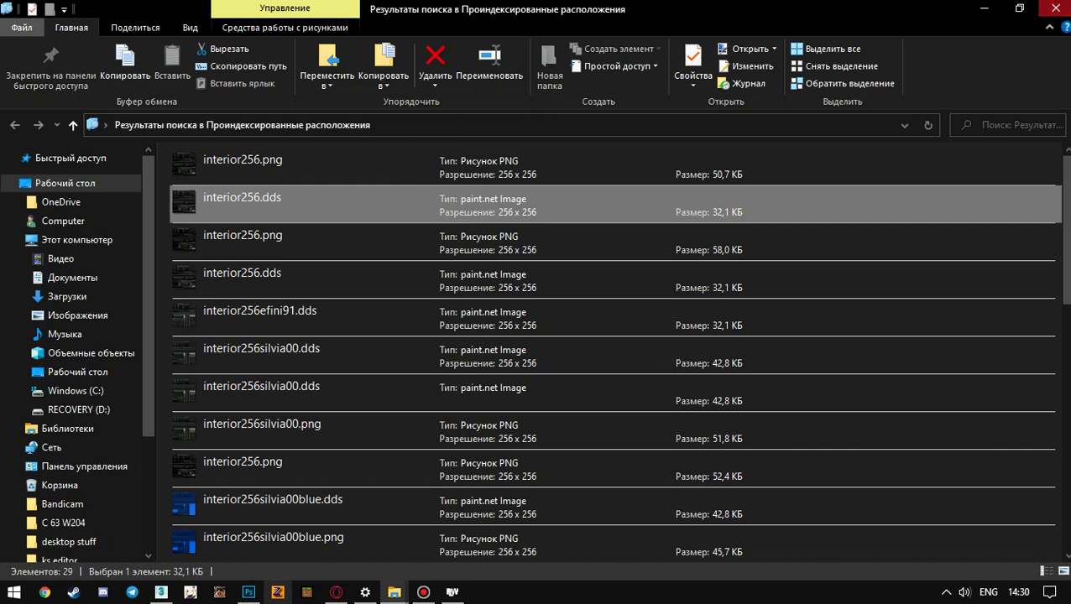
left_click(1054, 8)
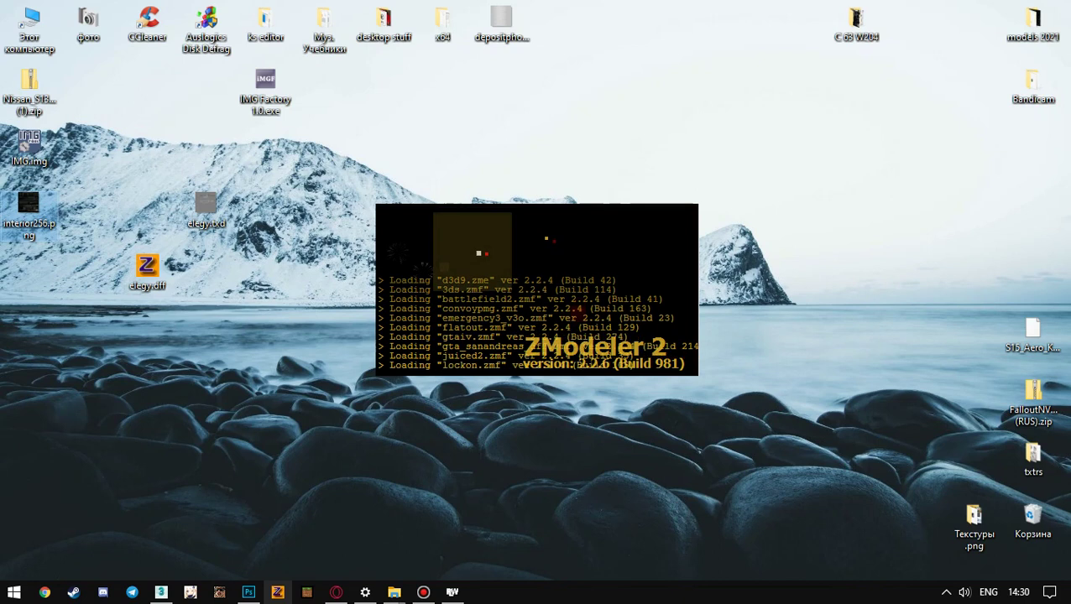
Step: Rename the desktop's interior256.png as interior255.png while ZModeler loads
right_click(44, 216)
left_click(106, 545)
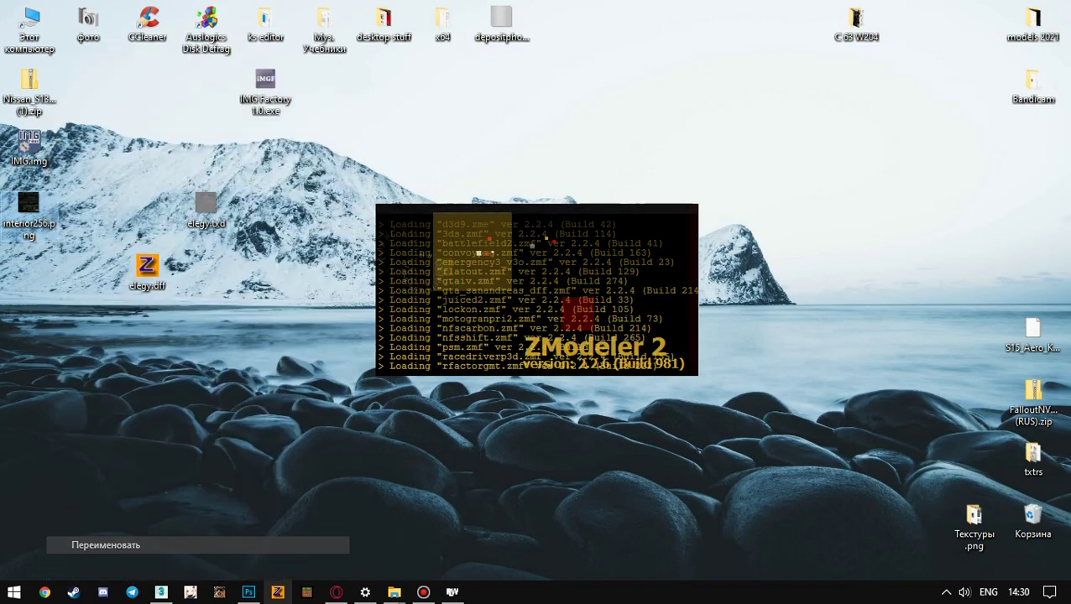
left_click(46, 224)
type("5")
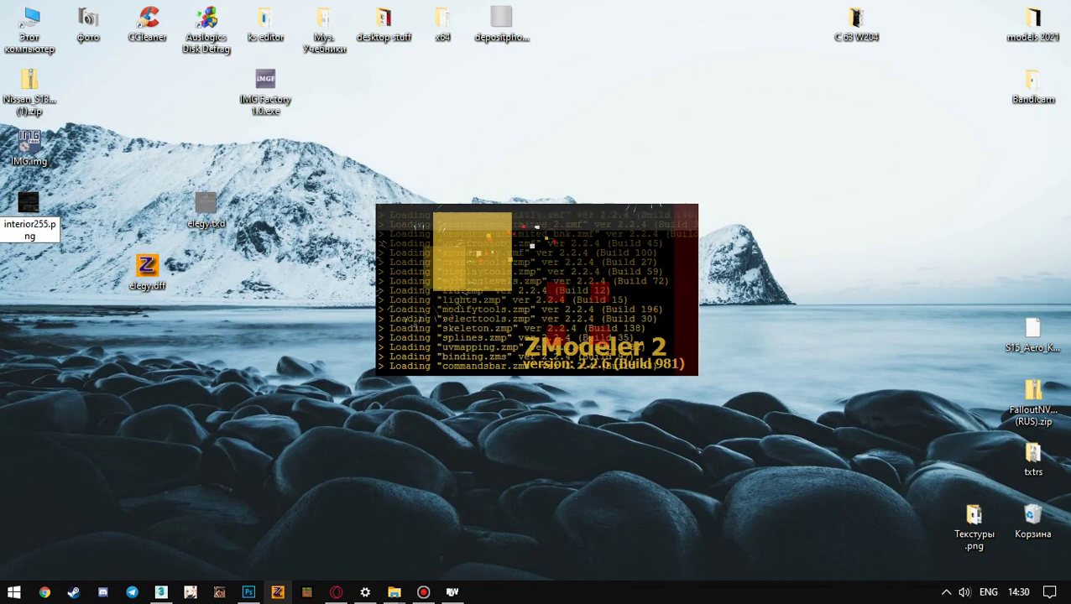
key("Return")
left_click_drag(233, 364, 763, 436)
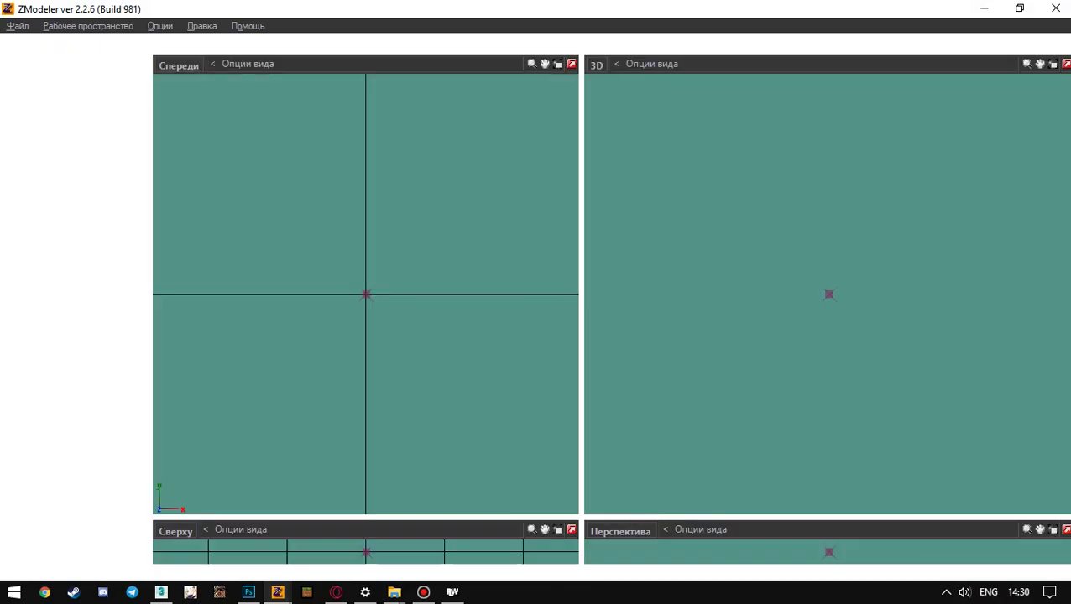
Step: Open the mr2 Z3D project in ZModeler
left_click(18, 26)
left_click(46, 60)
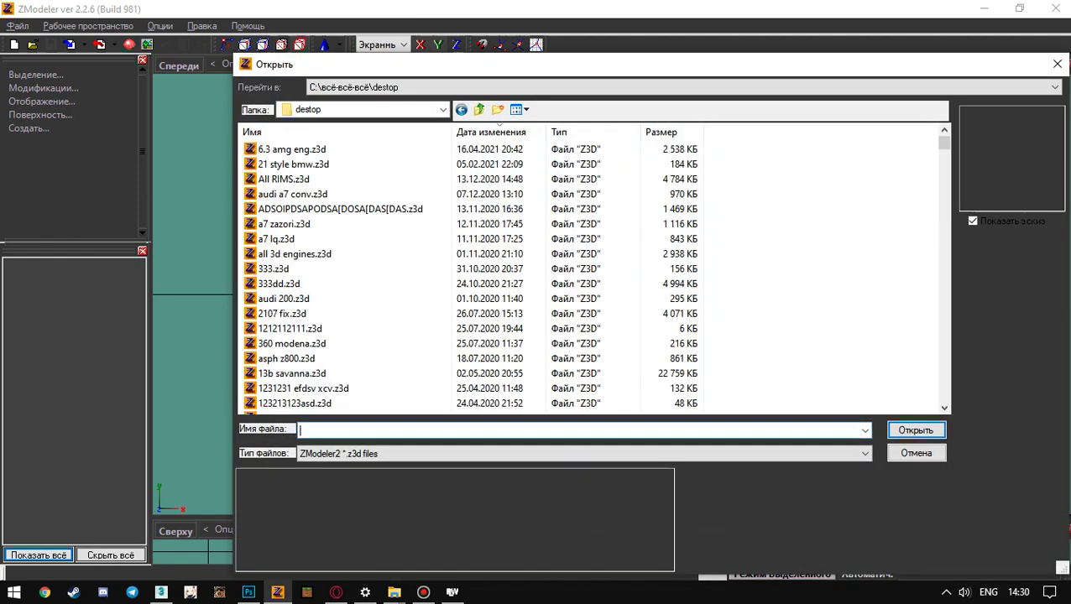
type("mr2")
key("Down")
key("Down")
key("Return")
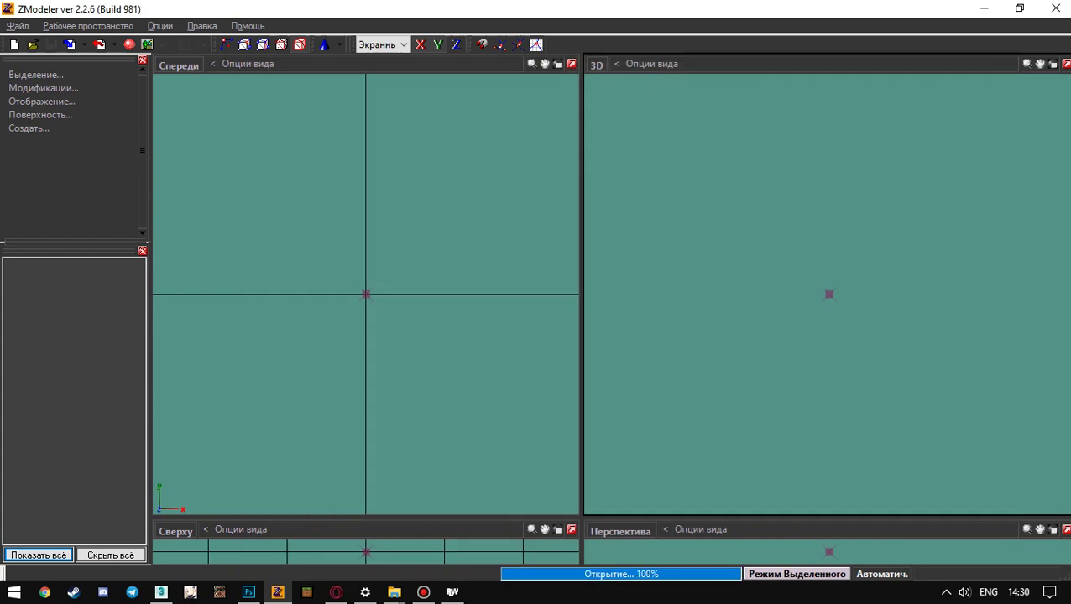
Step: Save the mr2 project's interior256 texture from the texture manager to the desktop as interior256.dds
left_click(147, 44)
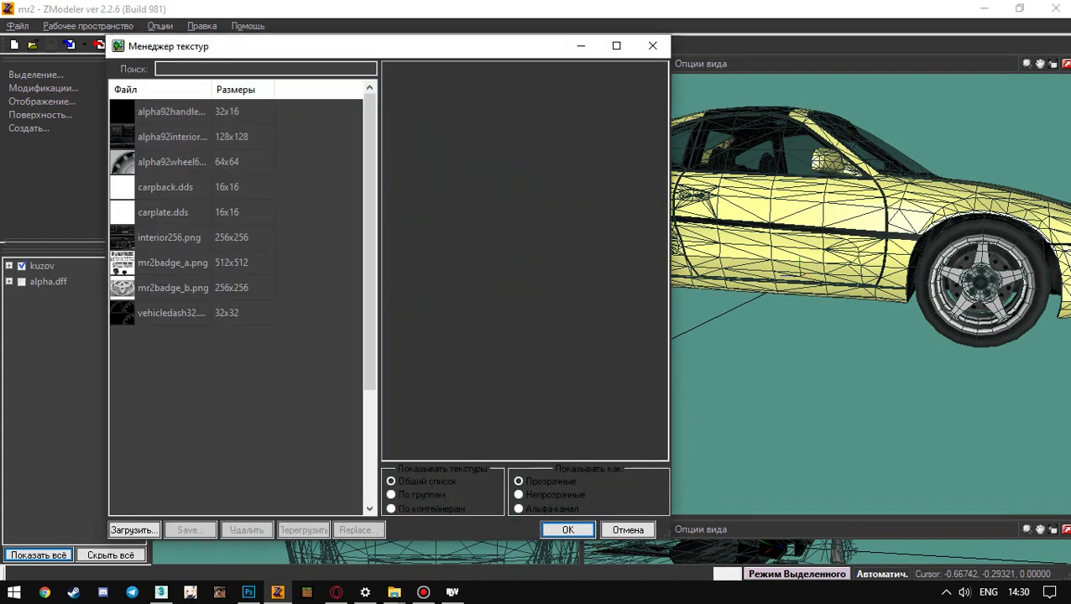
left_click(168, 237)
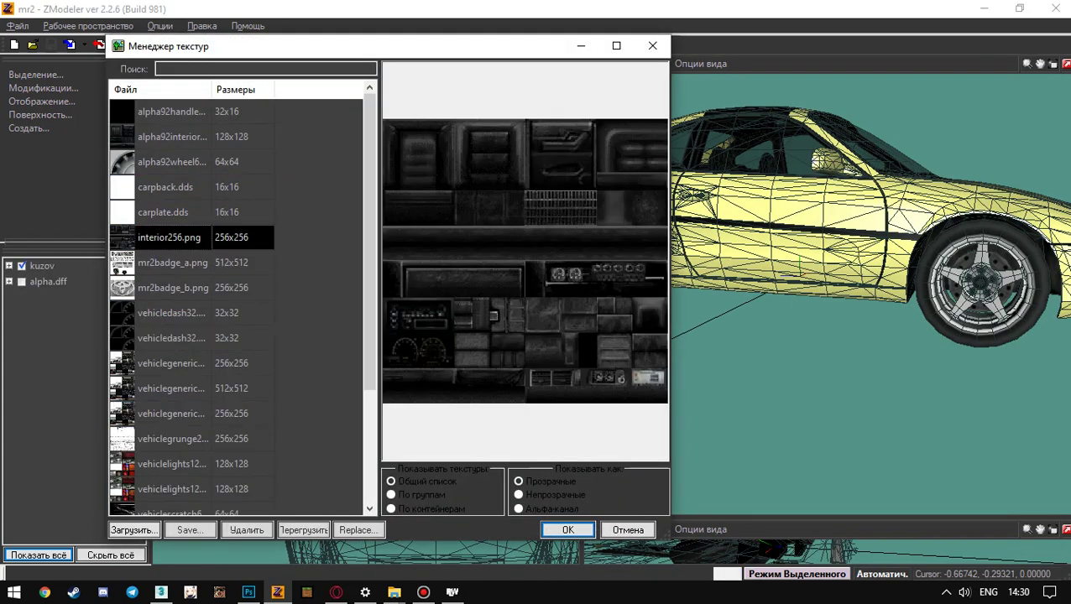
left_click(189, 529)
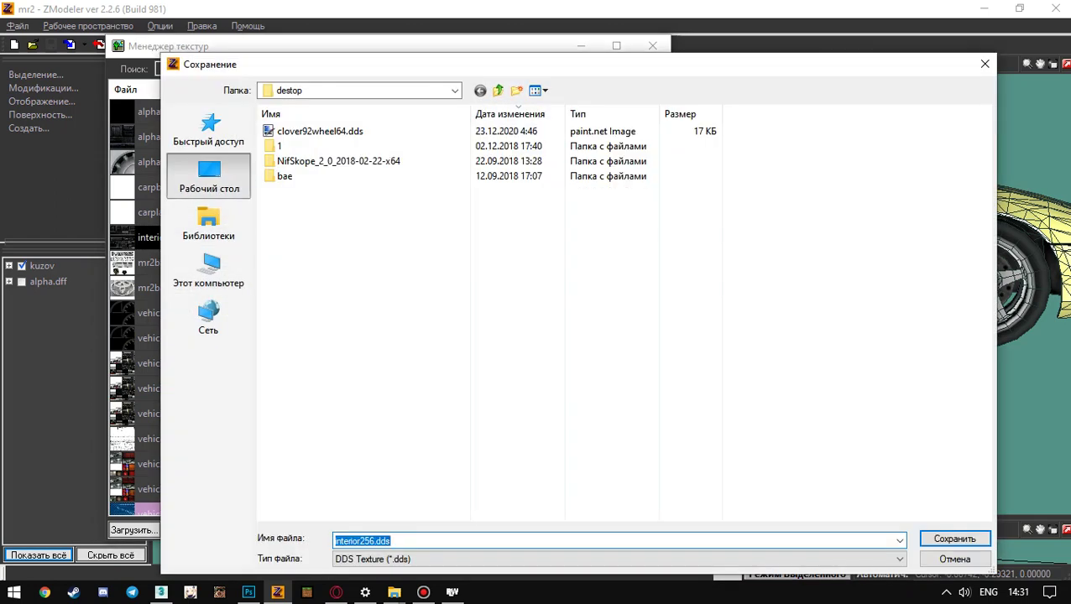
left_click(209, 176)
key("Return")
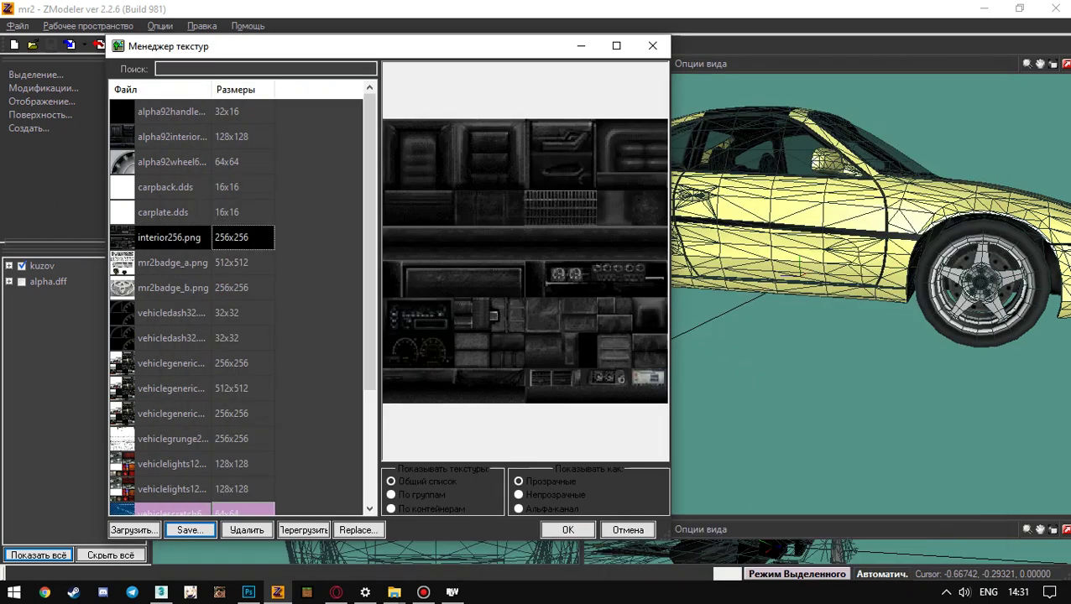
Step: Close the texture manager, minimize ZModeler, and open the desktop's elegy.txd in Magic.TXD with its interior256 texture selected
left_click(652, 45)
left_click(984, 8)
left_click_drag(494, 255, 606, 330)
left_click_drag(493, 330, 434, 371)
left_click(206, 207)
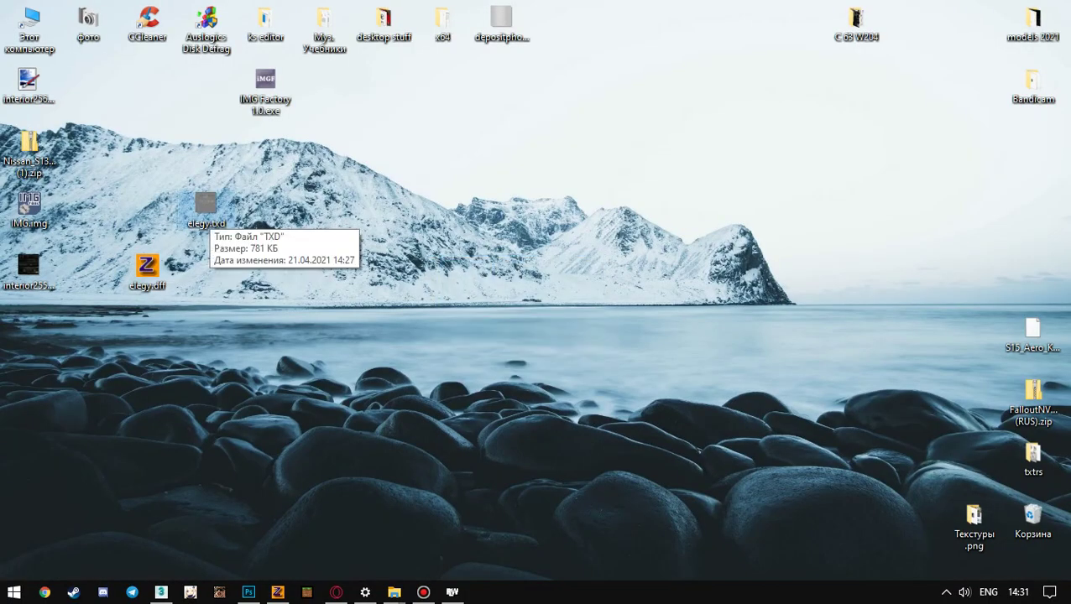
double_click(206, 210)
left_click(268, 436)
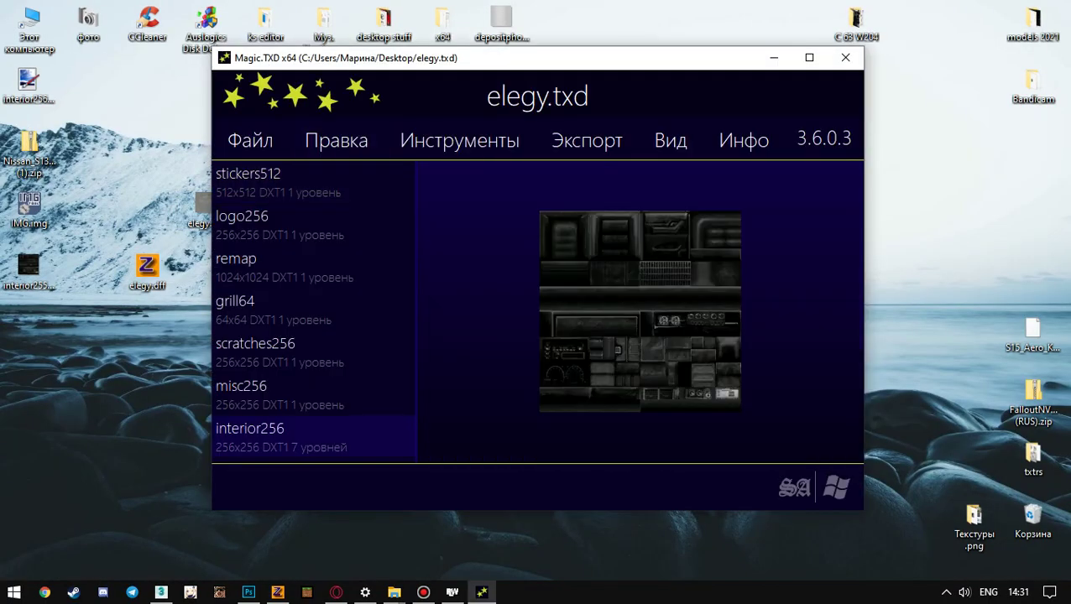
Step: Replace the interior256 texture with interior255.png from the desktop, using DXT1 compression and mip levels
left_click(336, 140)
left_click(344, 199)
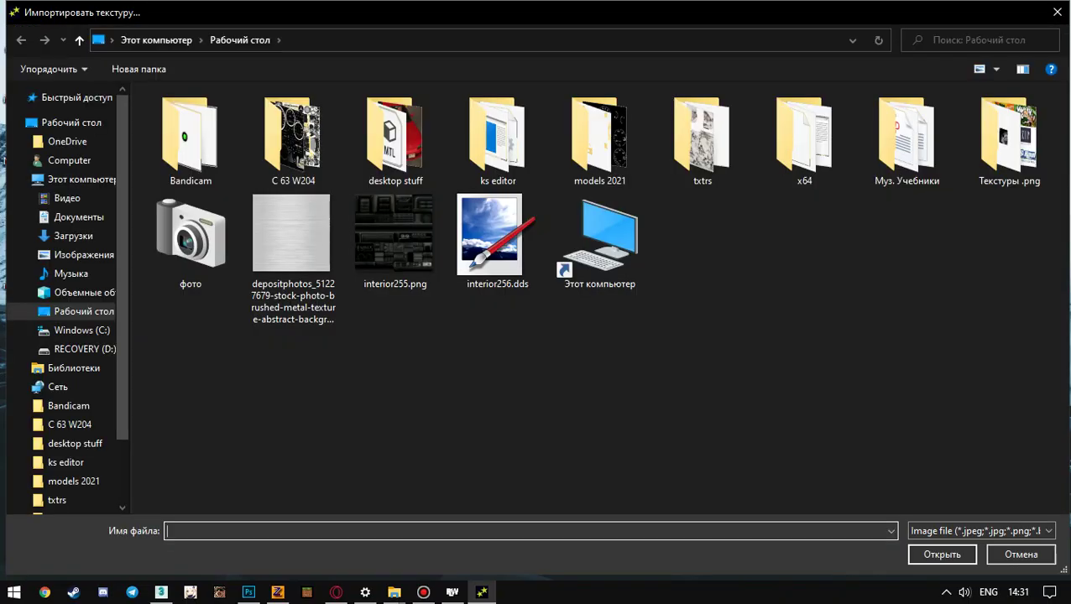
double_click(395, 239)
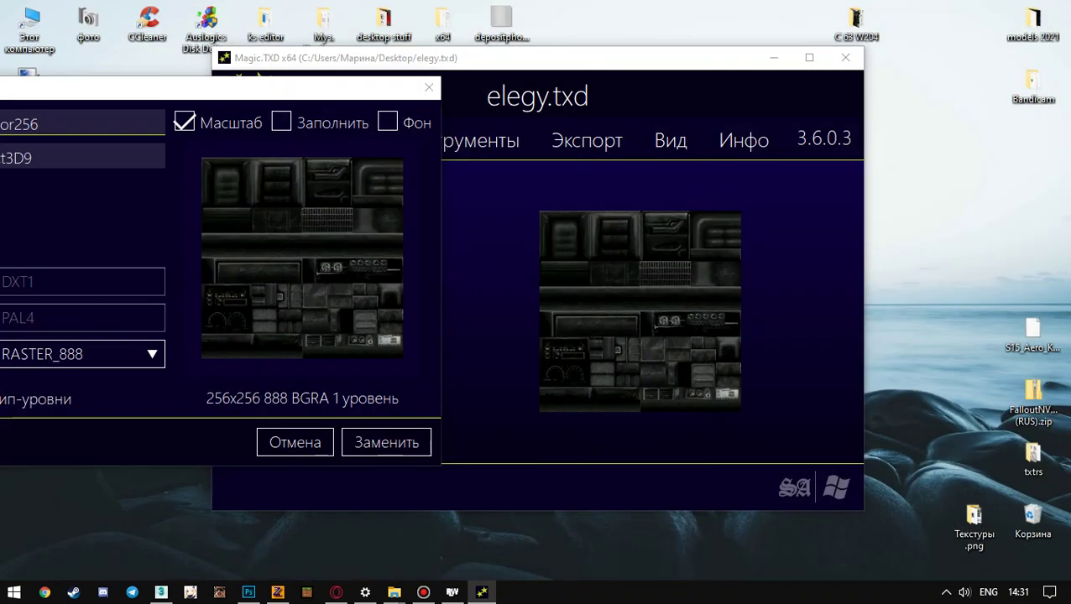
left_click_drag(435, 79, 446, 78)
left_click(33, 259)
left_click(544, 422)
key("Return")
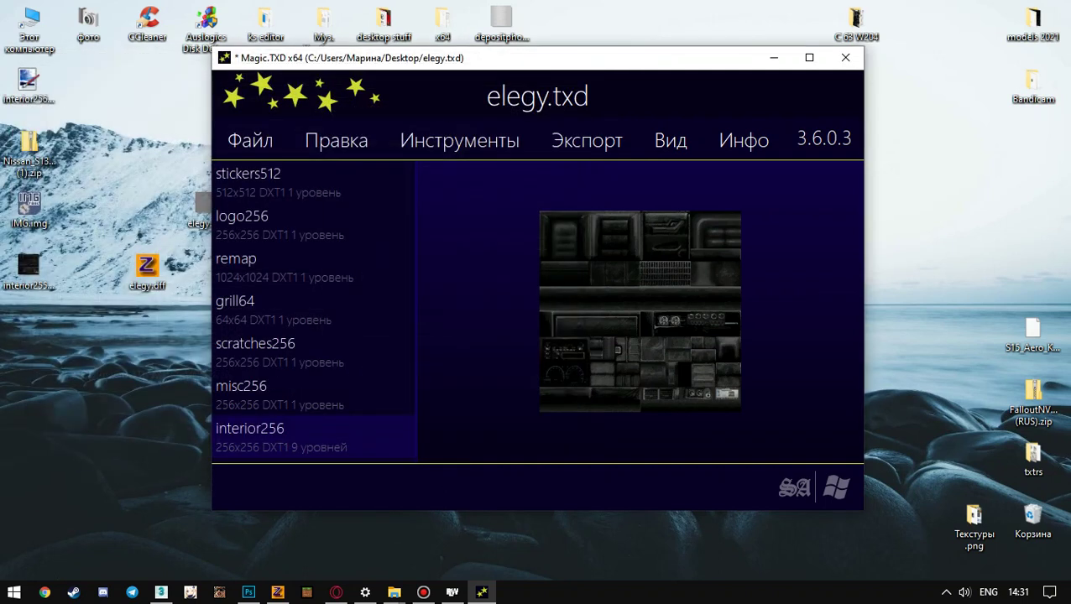
Step: Export the interior256 texture from elegy.txd to the desktop as interior256.png
left_click(587, 140)
left_click_drag(310, 310, 310, 437)
left_click(671, 140)
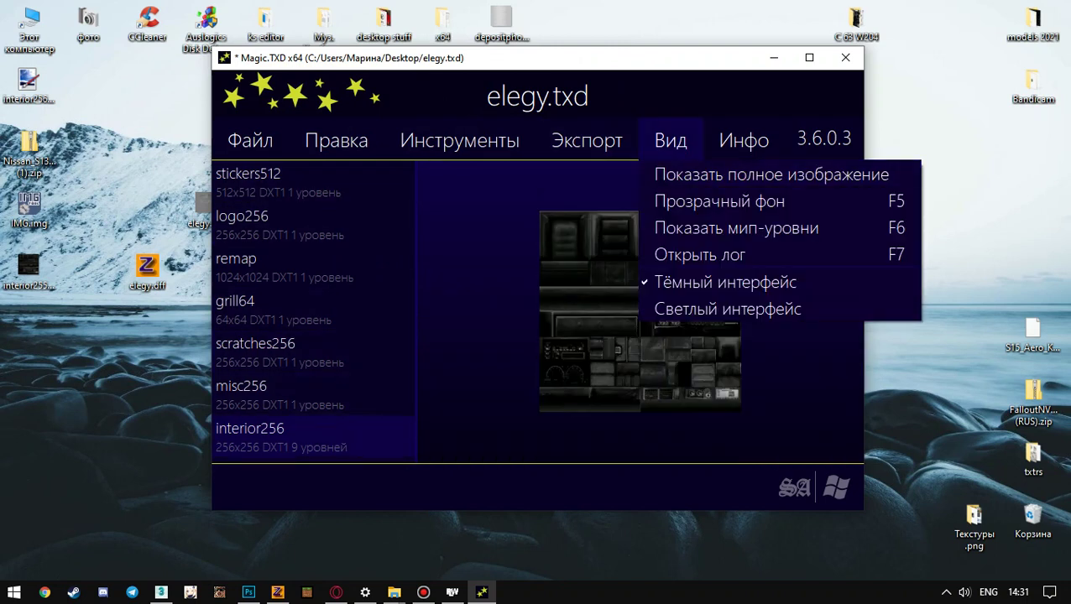
left_click(587, 140)
left_click(569, 175)
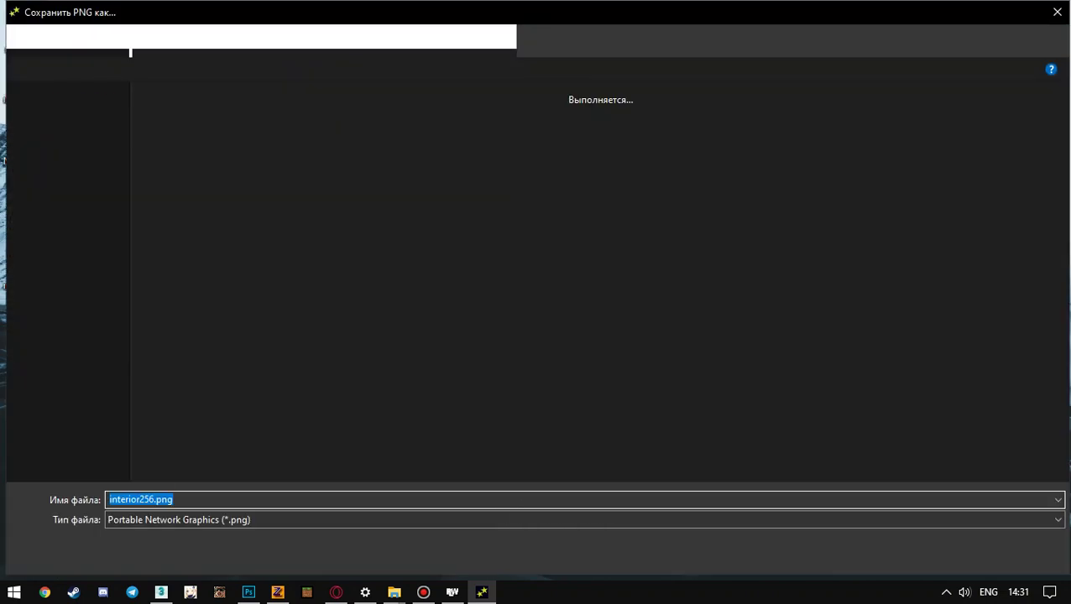
left_click(904, 552)
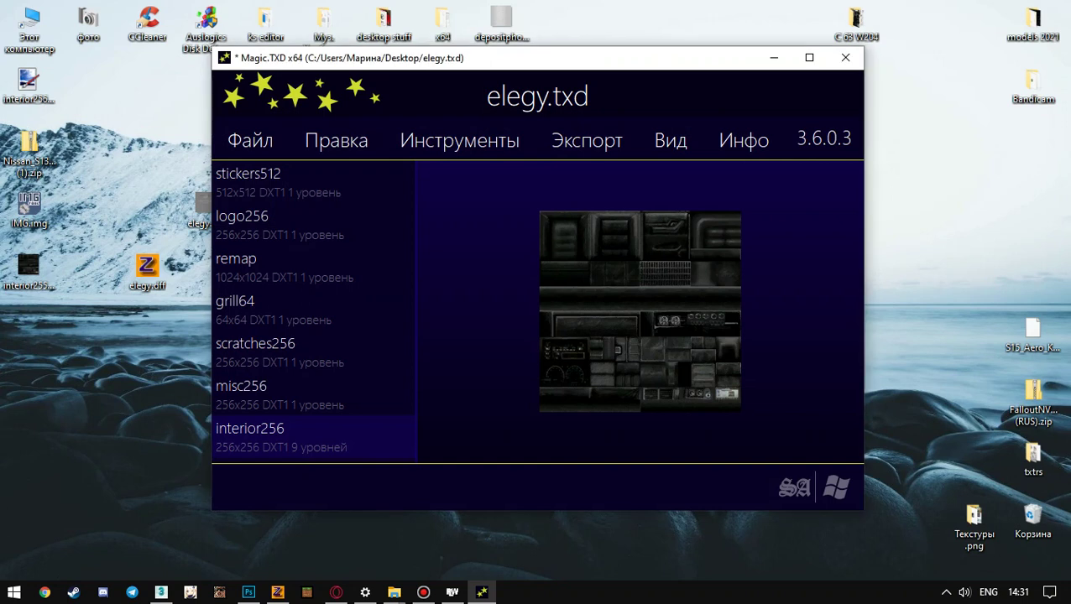
Step: Switch to Photoshop, close ca2011-3.png and open interior255.png and interior256.png with the Adobe RGB (1998) working profile
left_click(248, 592)
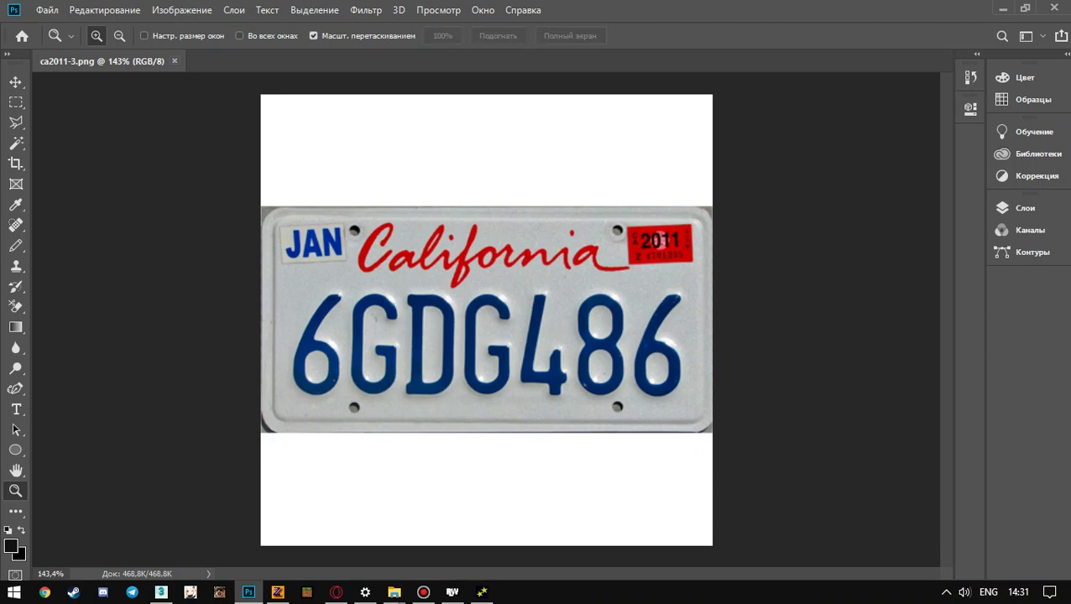
left_click(175, 62)
left_click(47, 10)
key("Escape")
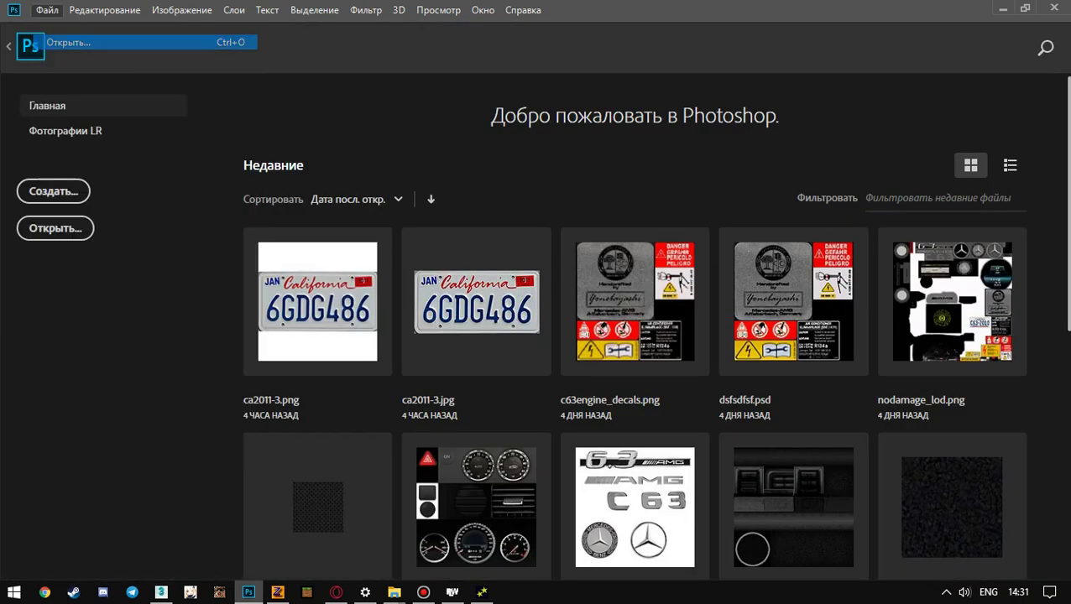
key("ctrl+o")
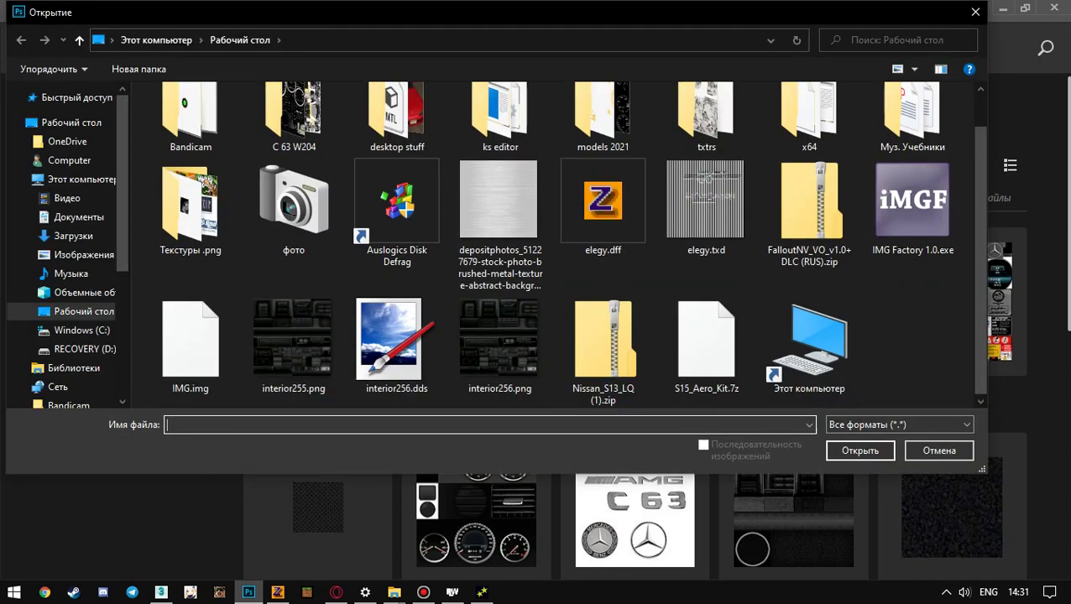
left_click(499, 346)
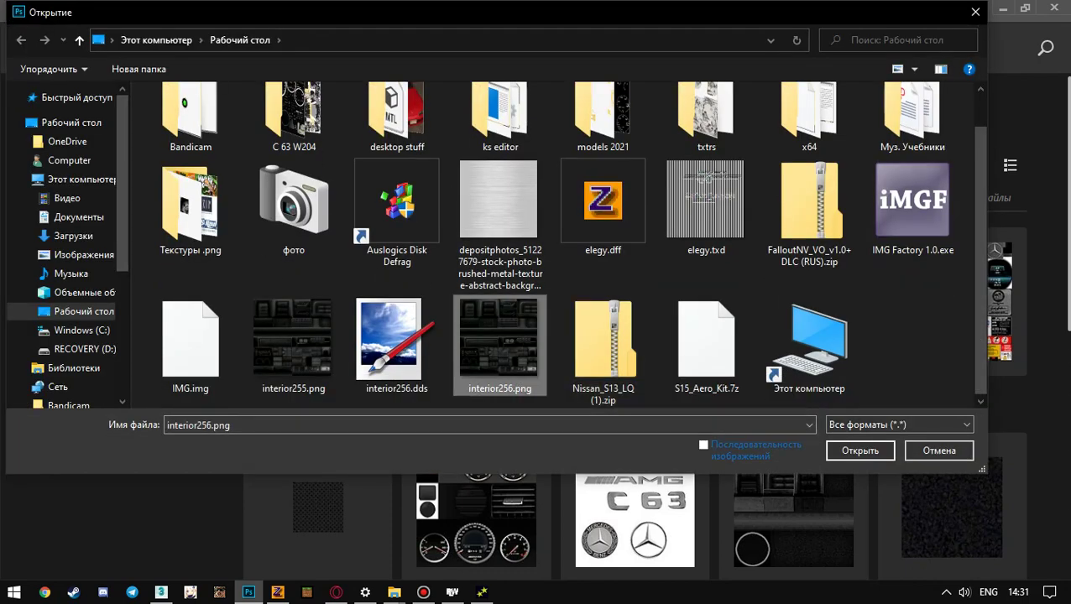
left_click(294, 345, "ctrl")
key("Return")
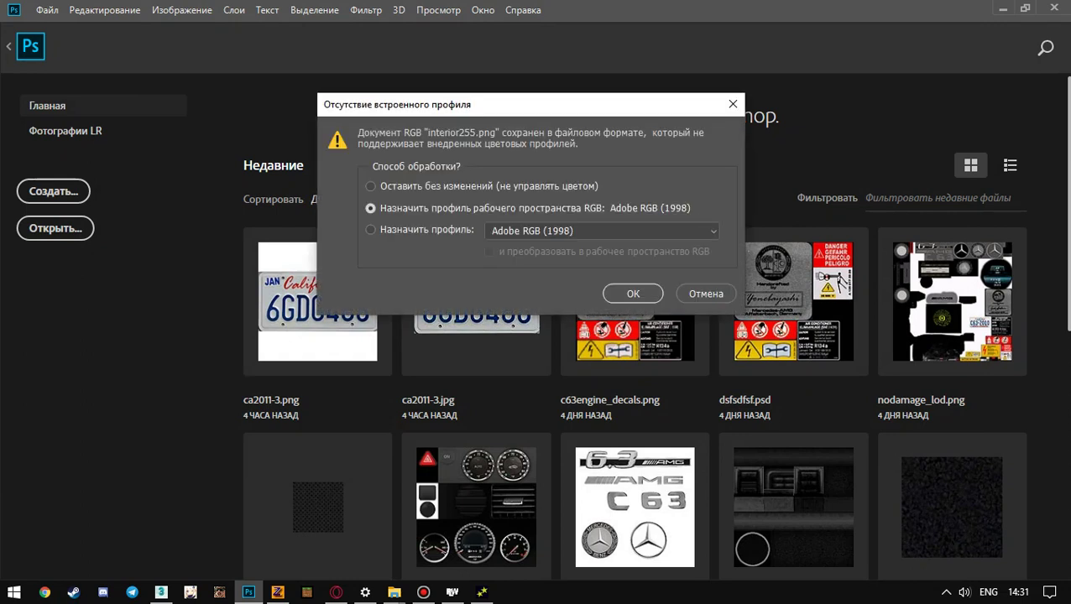
key("Return")
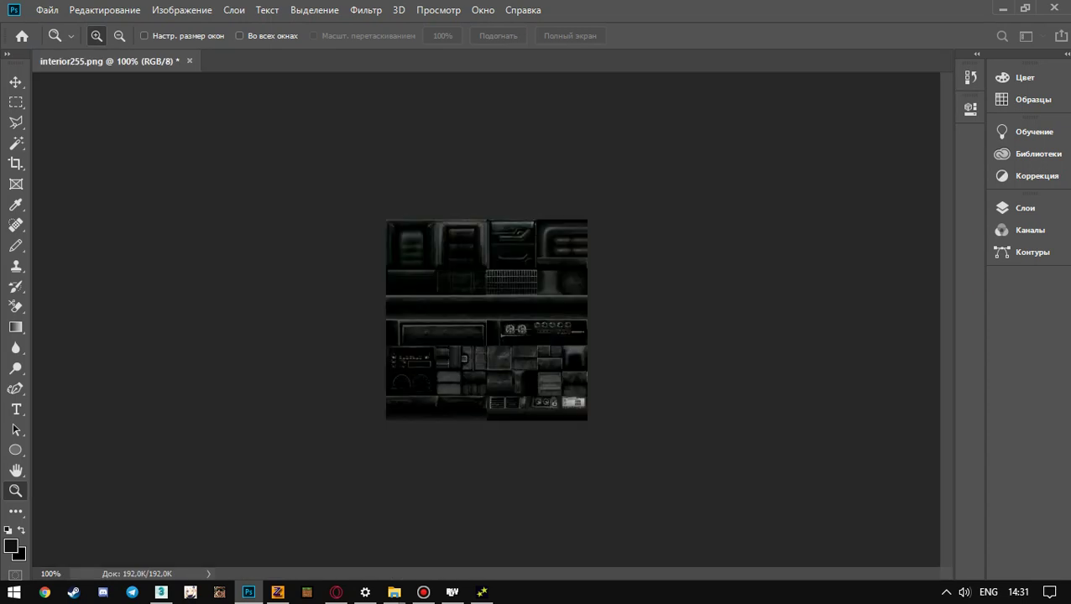
key("Return")
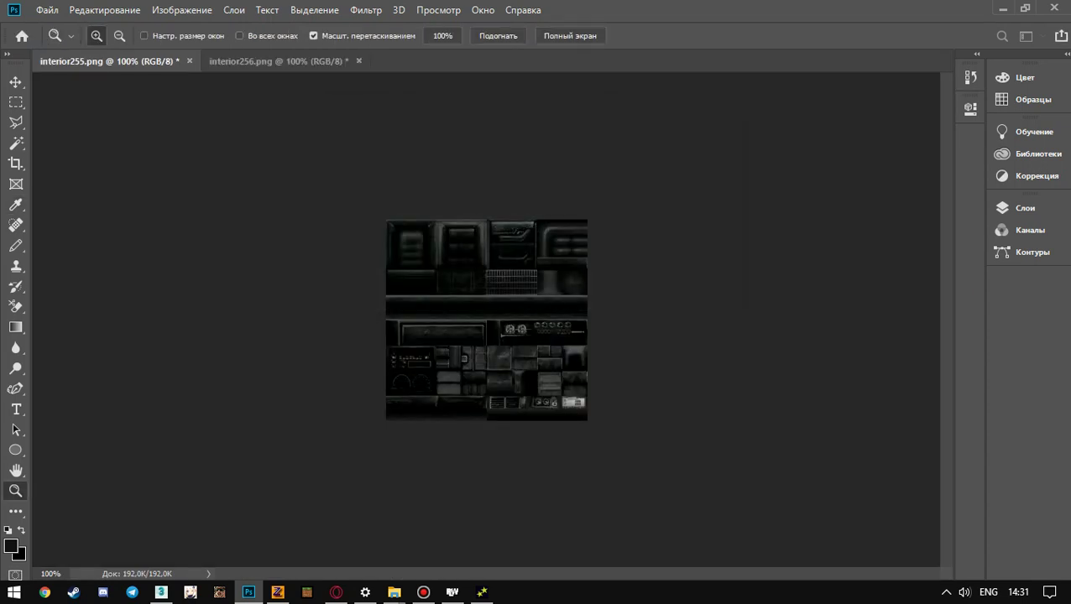
Step: Copy the whole interior256.png image, paste it as a new layer over the background in interior255.png, and show the layer list
key("ctrl+0")
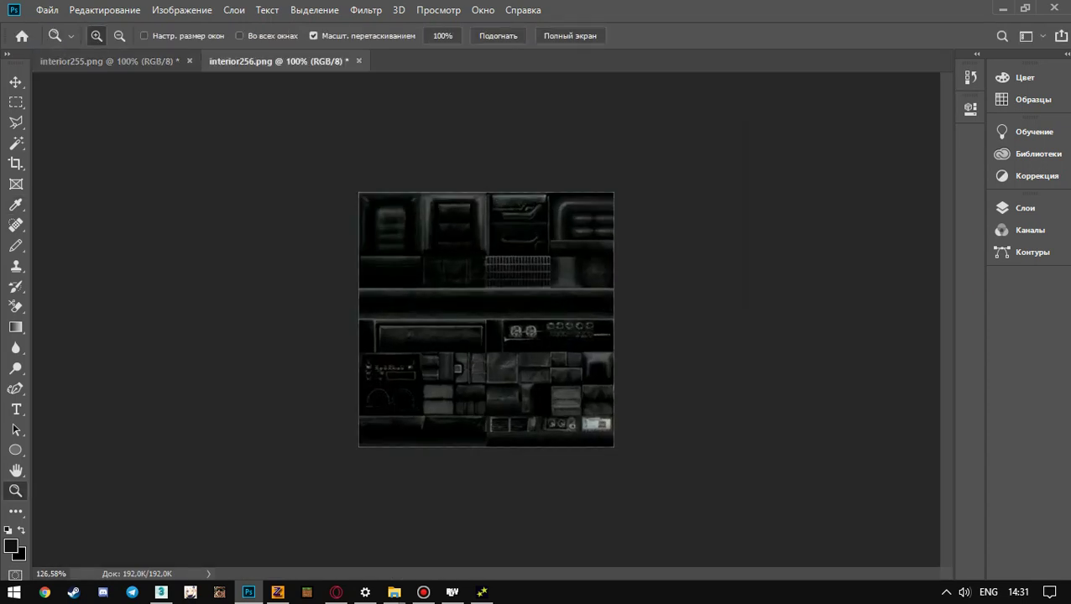
key("m")
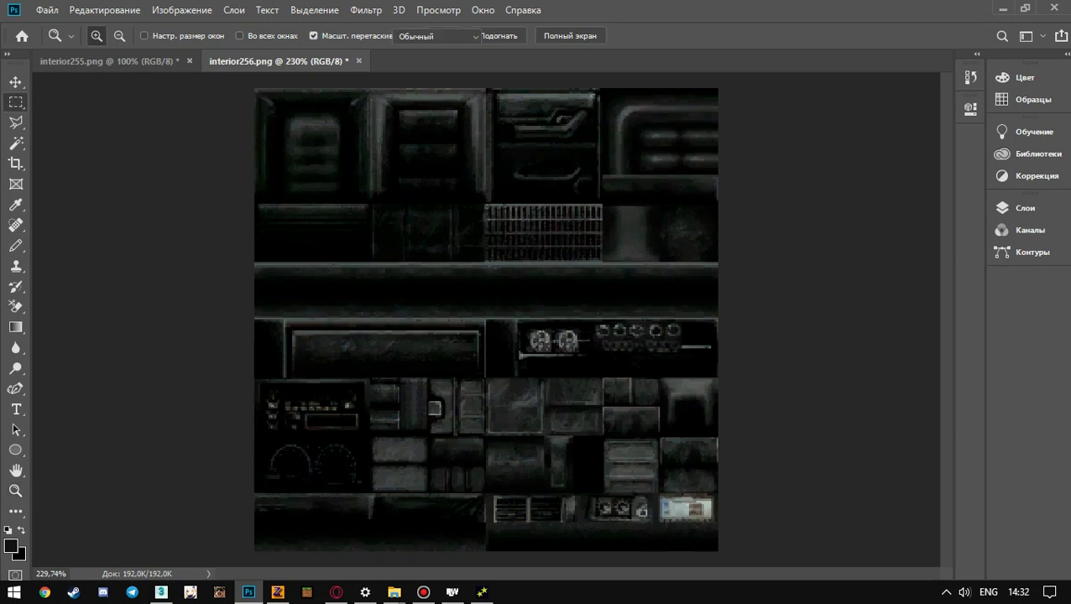
left_click_drag(255, 88, 717, 550)
left_click_drag(804, 557, 802, 556)
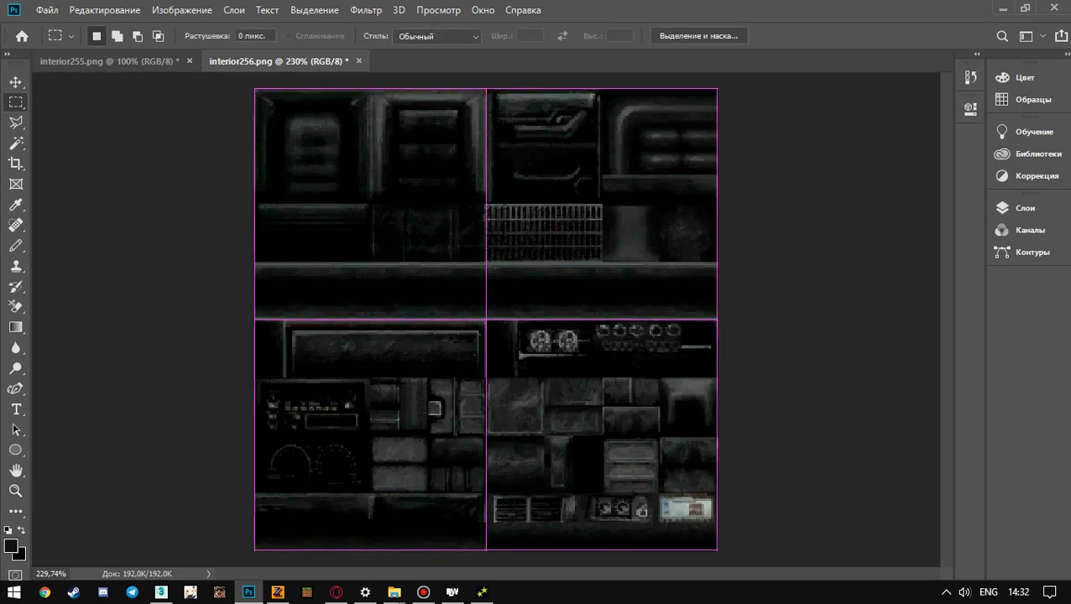
key("ctrl+Tab")
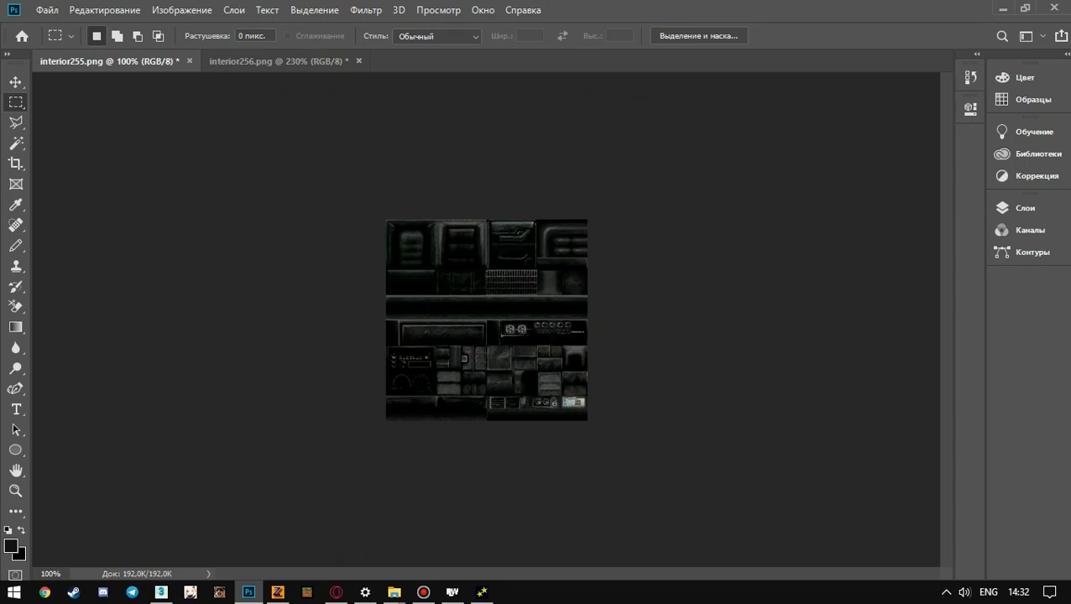
key("z")
key("ctrl+0")
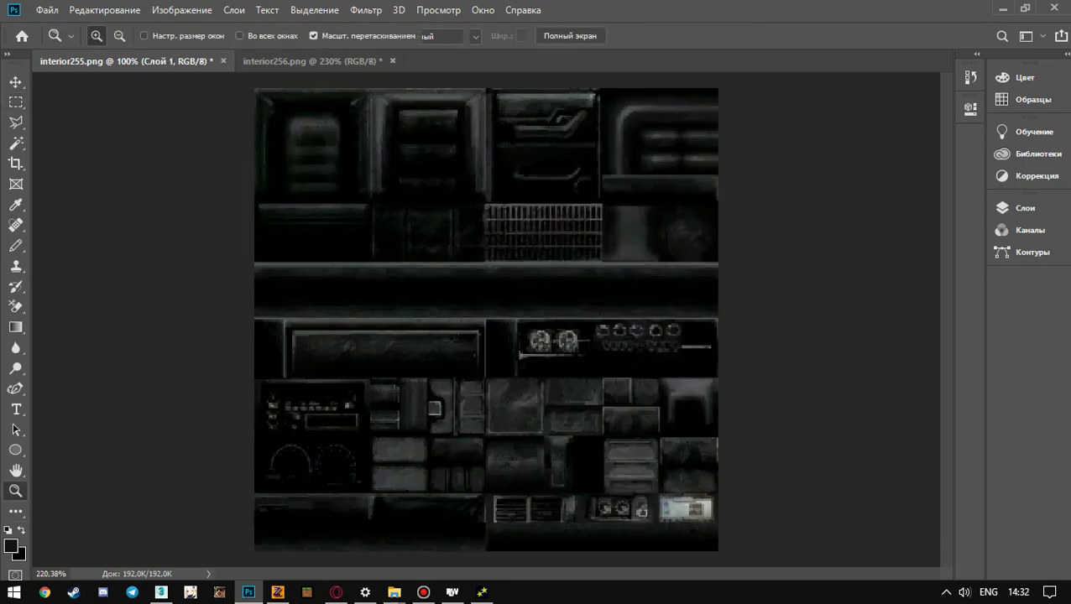
key("F7")
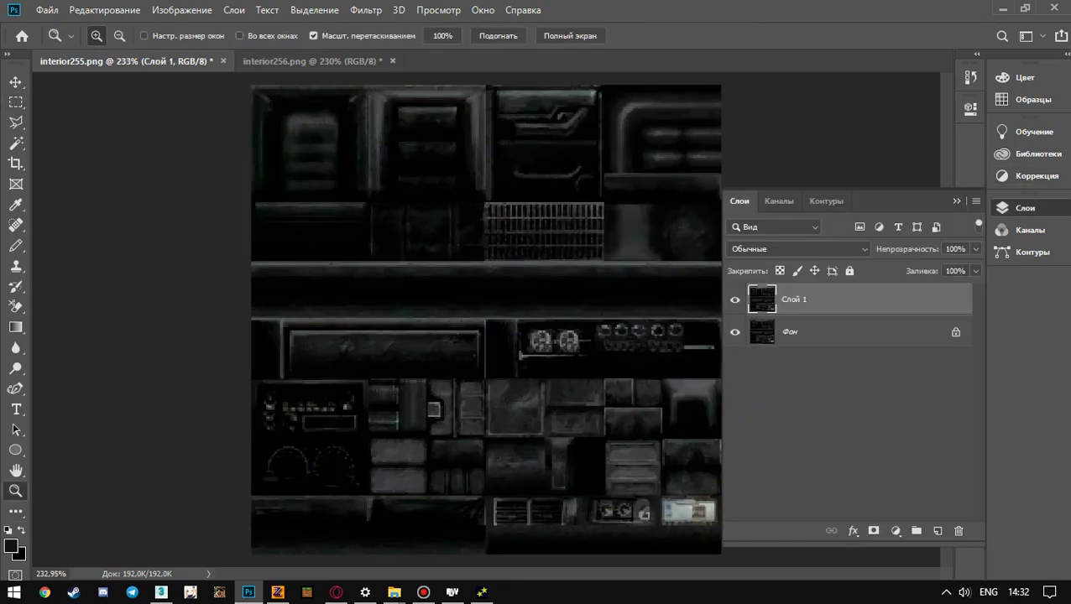
Step: Compare the pasted interior256 layer with the interior255 background by toggling the layer's visibility and the CMYK colour proof
left_click(735, 299)
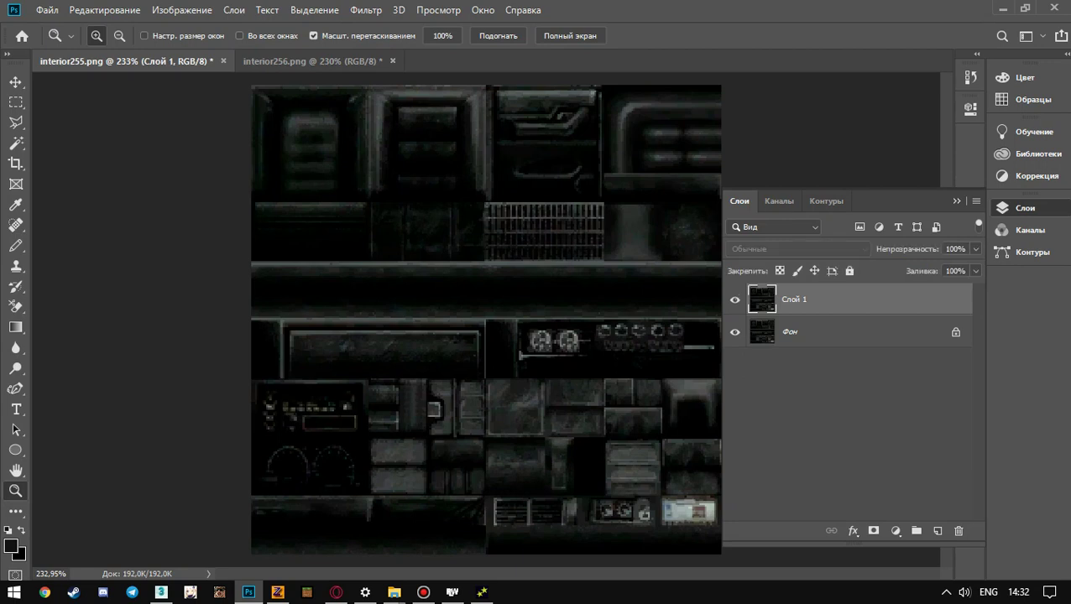
key("ctrl+y")
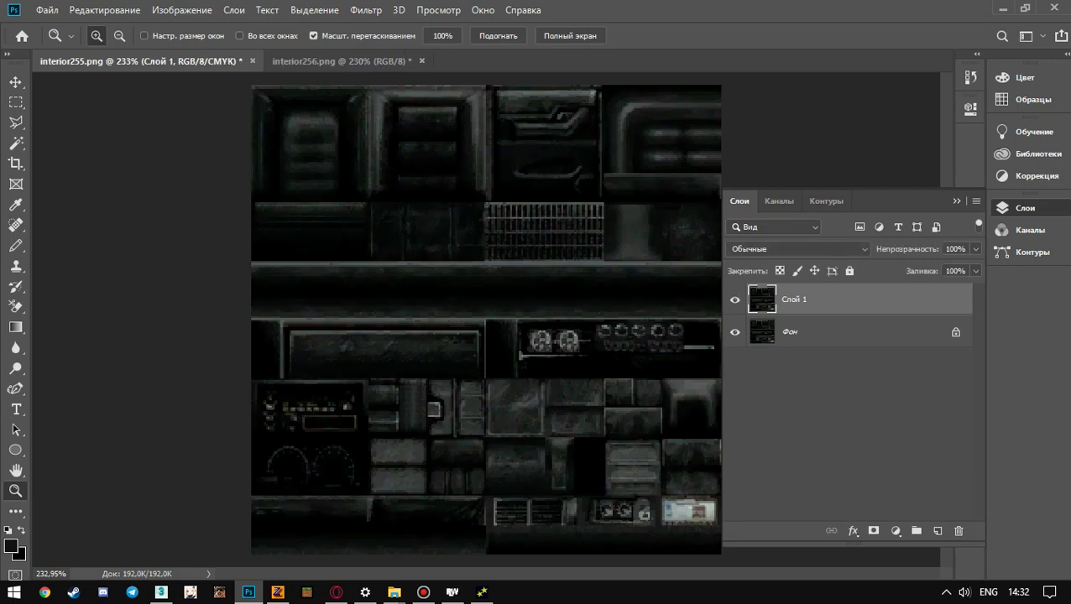
key("ctrl+y")
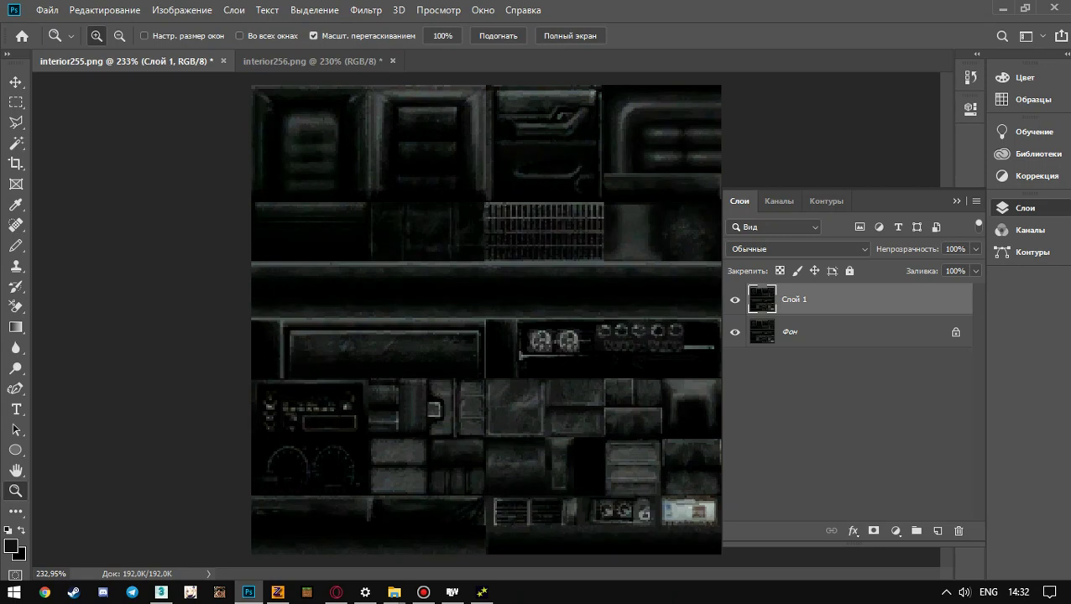
key("ctrl+t")
left_click(735, 300)
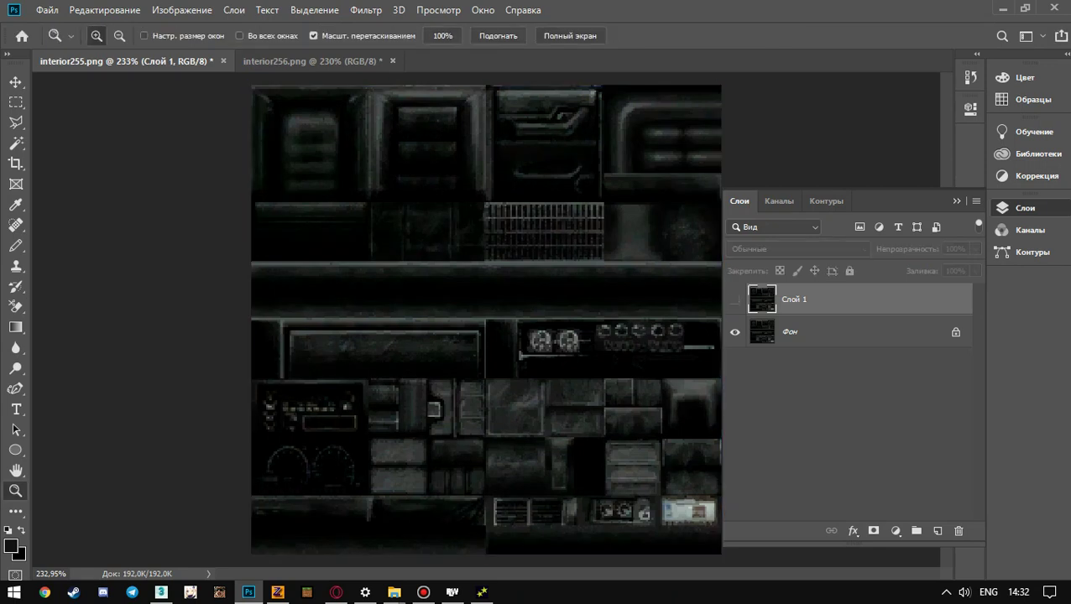
key("ctrl+y")
key("ctrl+comma")
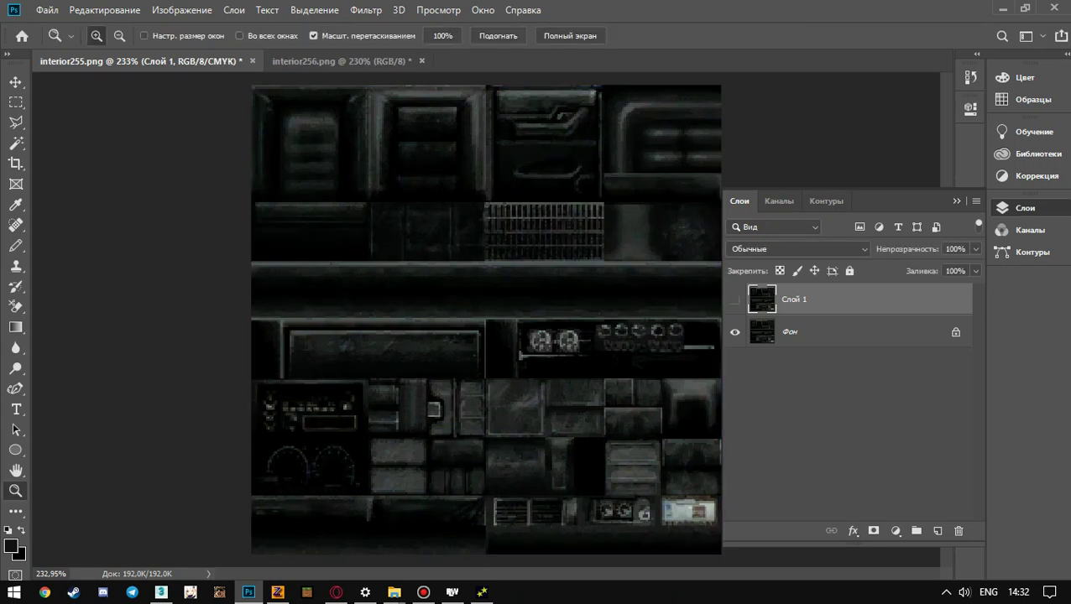
key("ctrl+comma")
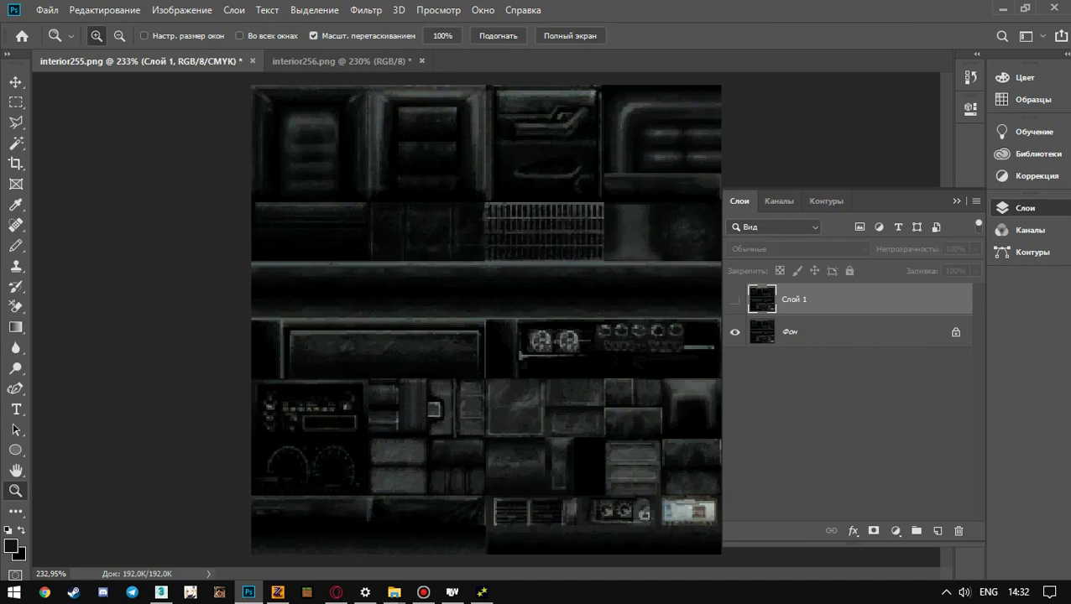
key("ctrl+comma")
left_click(15, 102)
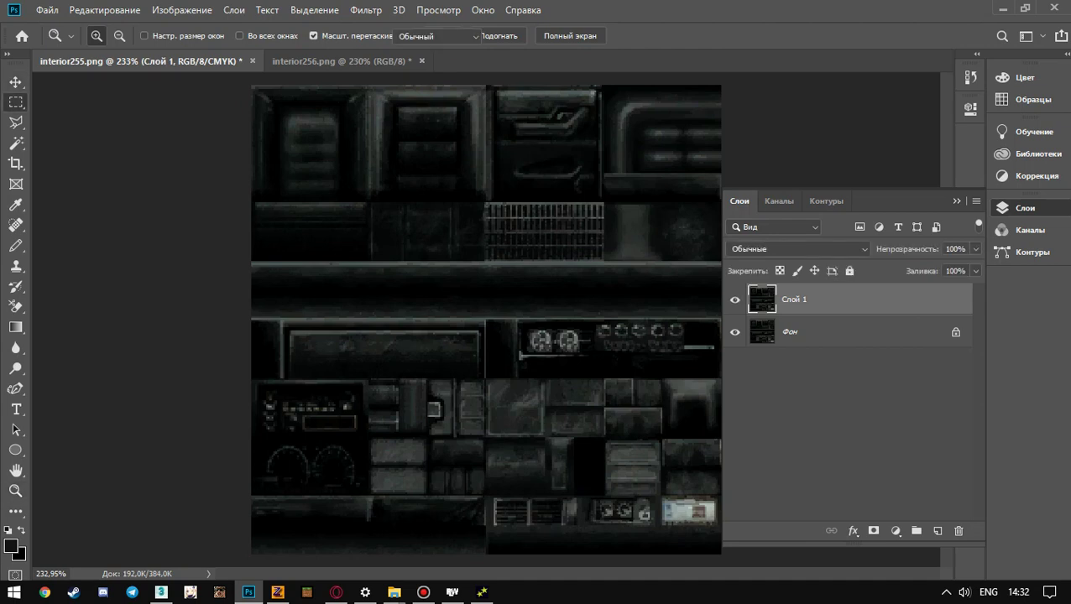
Step: Minimize Photoshop, close Magic.TXD and open the desktop folder "Текстуры .png"
left_click(1001, 8)
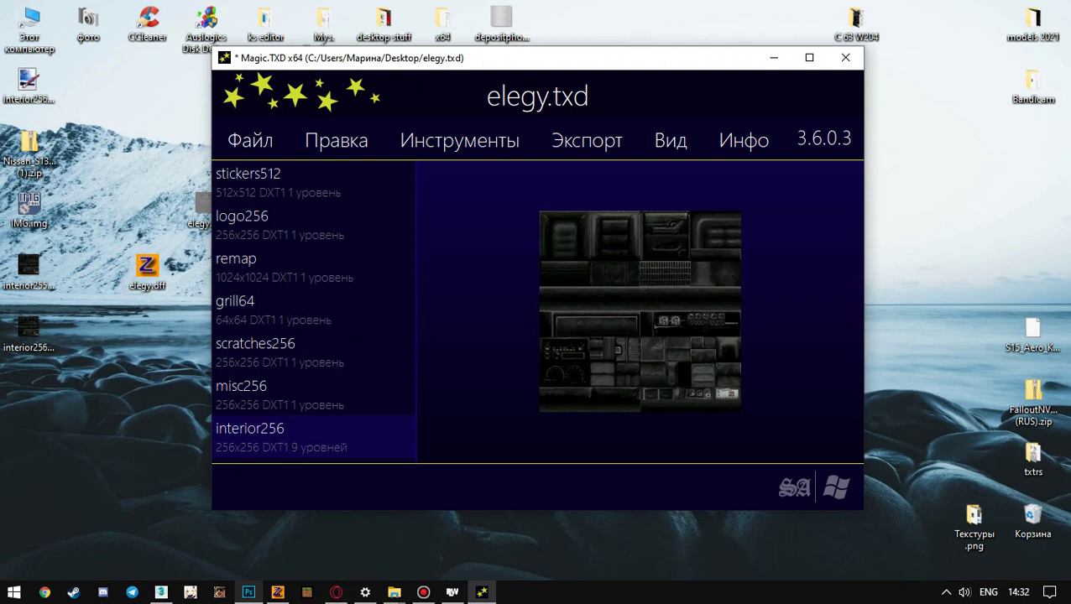
left_click(845, 57)
left_click(510, 309)
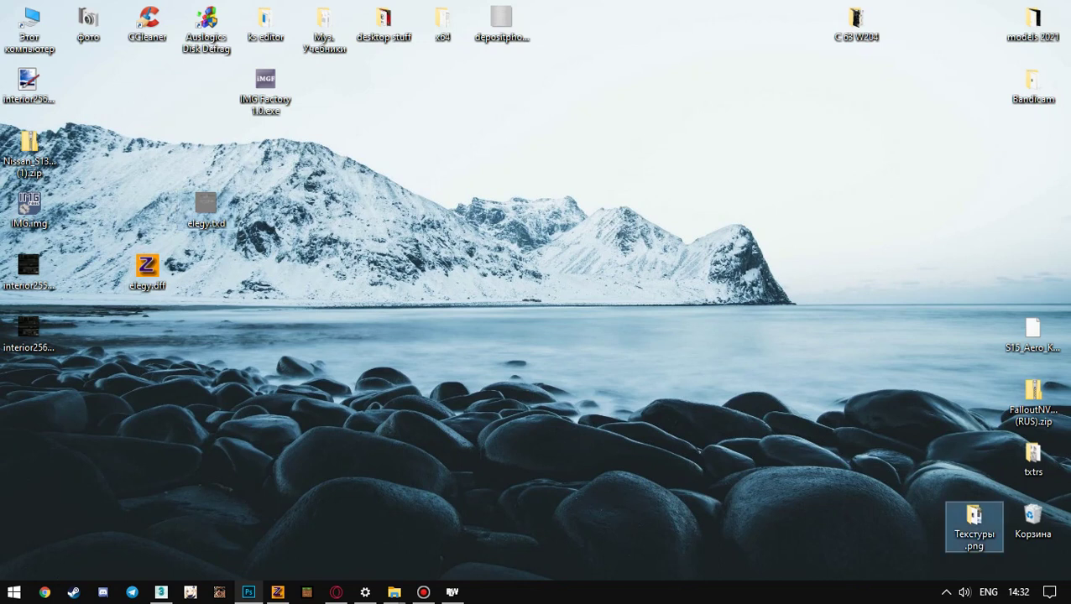
double_click(973, 520)
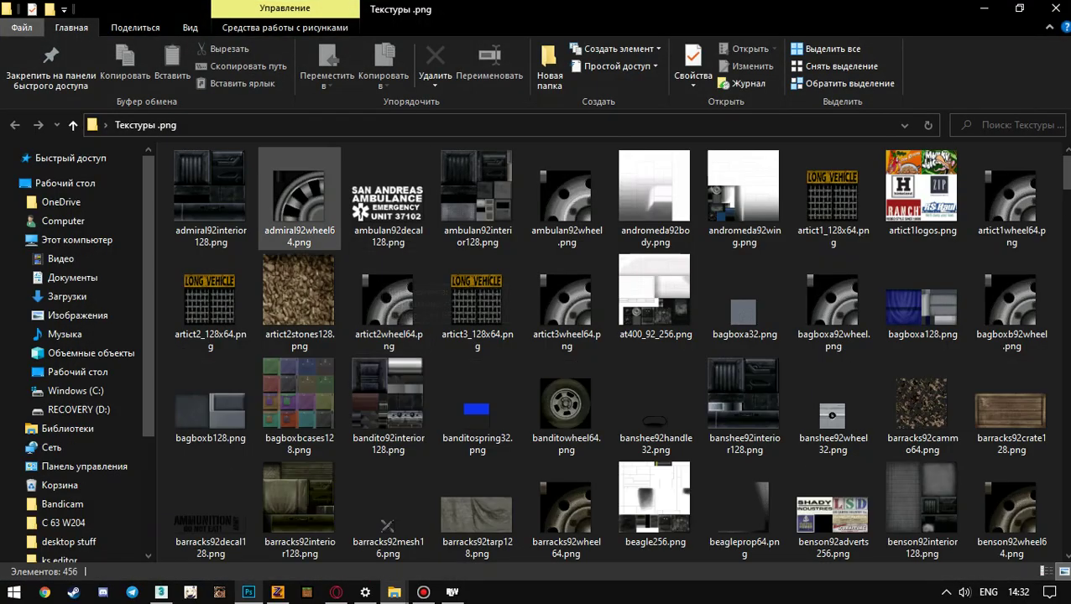
Step: Browse the start of the vehicle texture collection, examining the interior textures from admiral92interior128.png onward
left_click(211, 200)
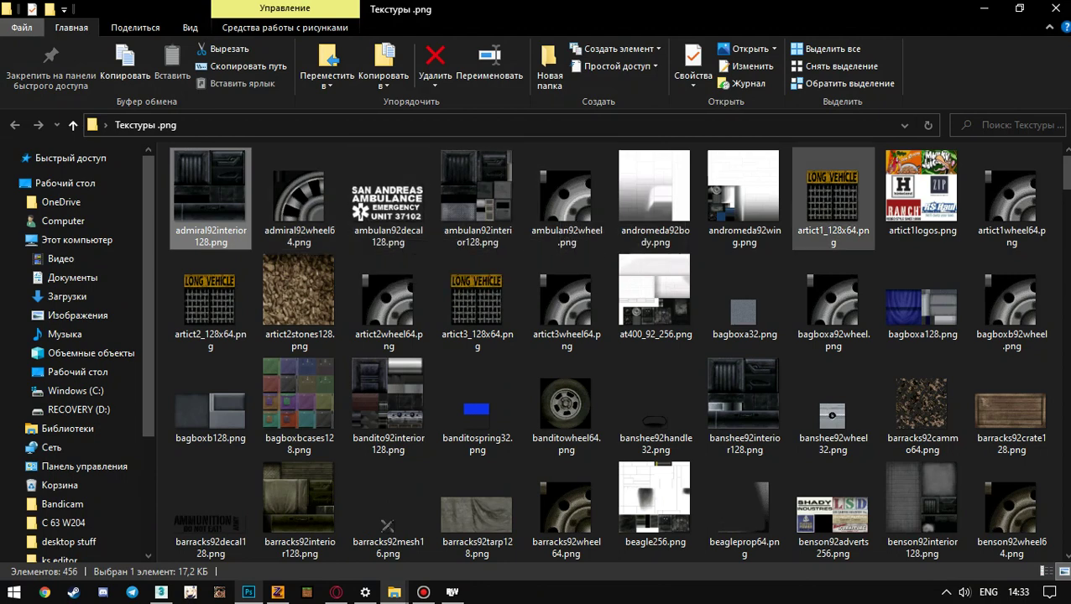
scroll(909, 175, "down", 1)
scroll(909, 175, "down", 7)
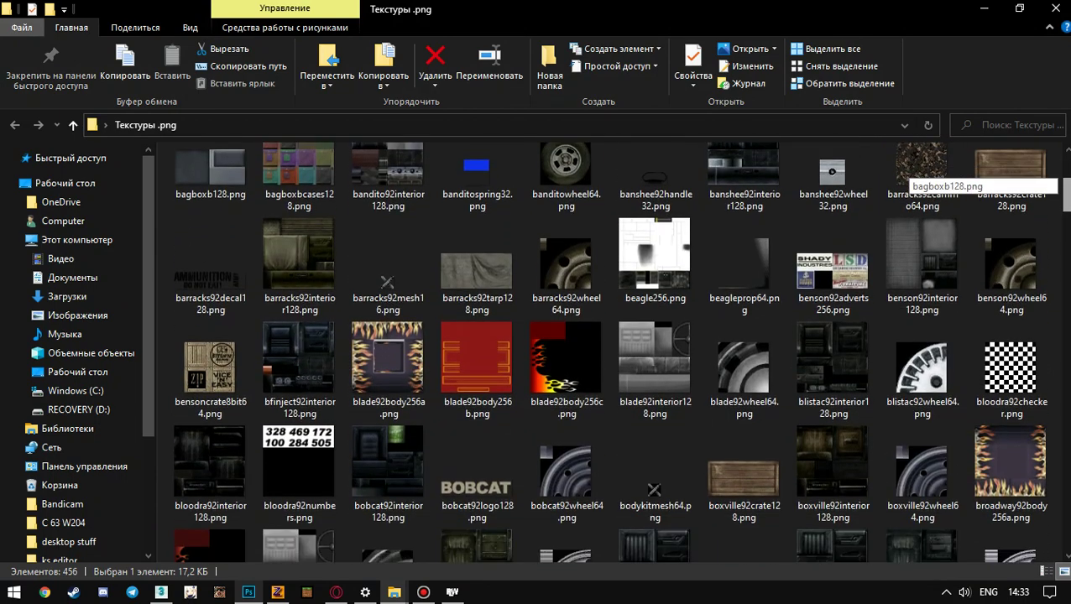
scroll(909, 174, "down", 5)
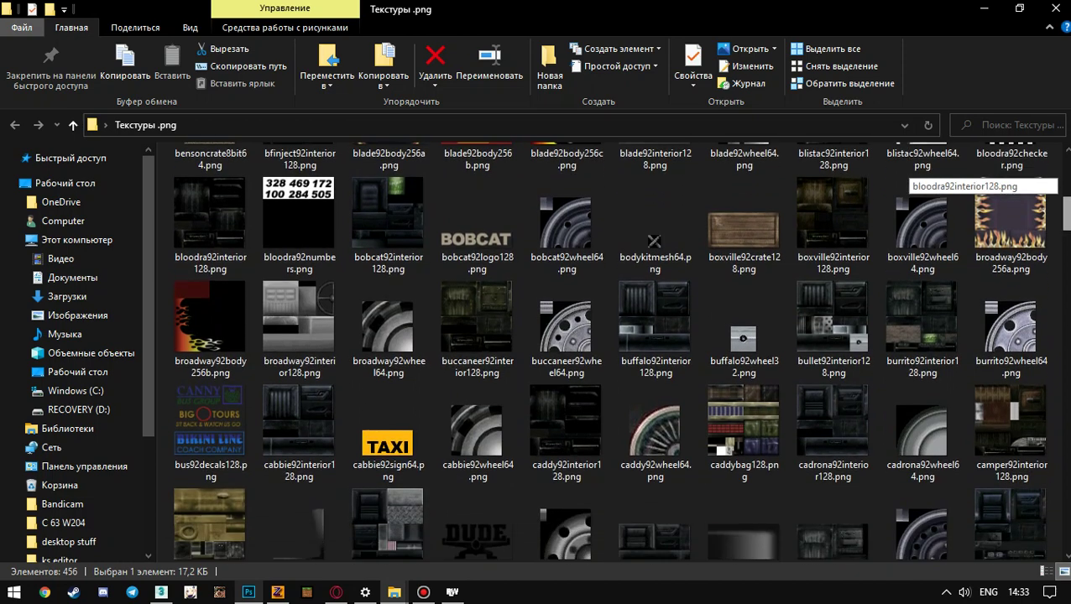
scroll(908, 175, "down", 1)
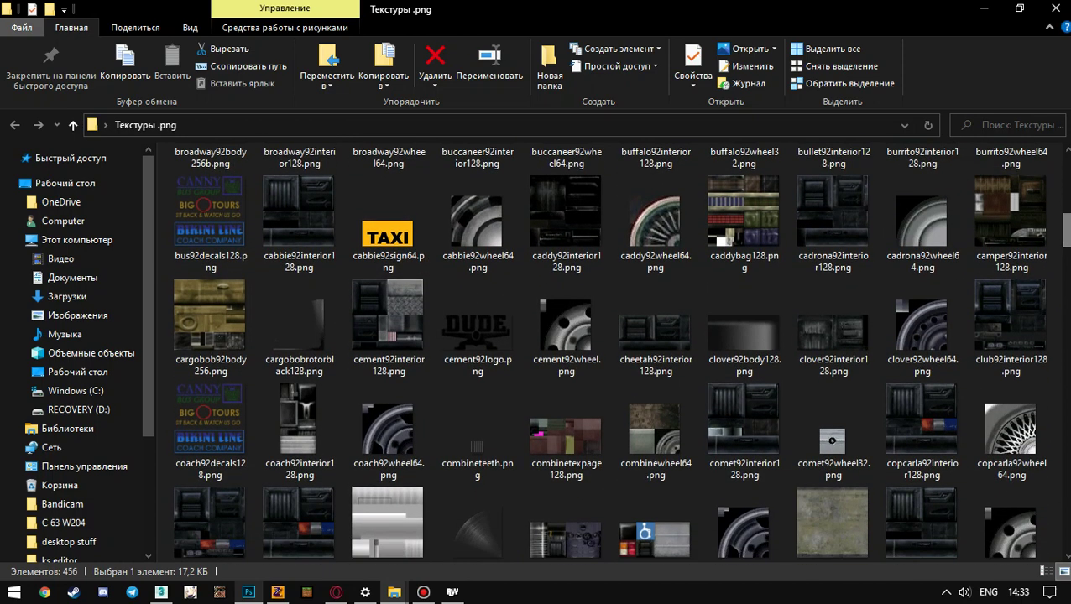
scroll(908, 175, "down", 2)
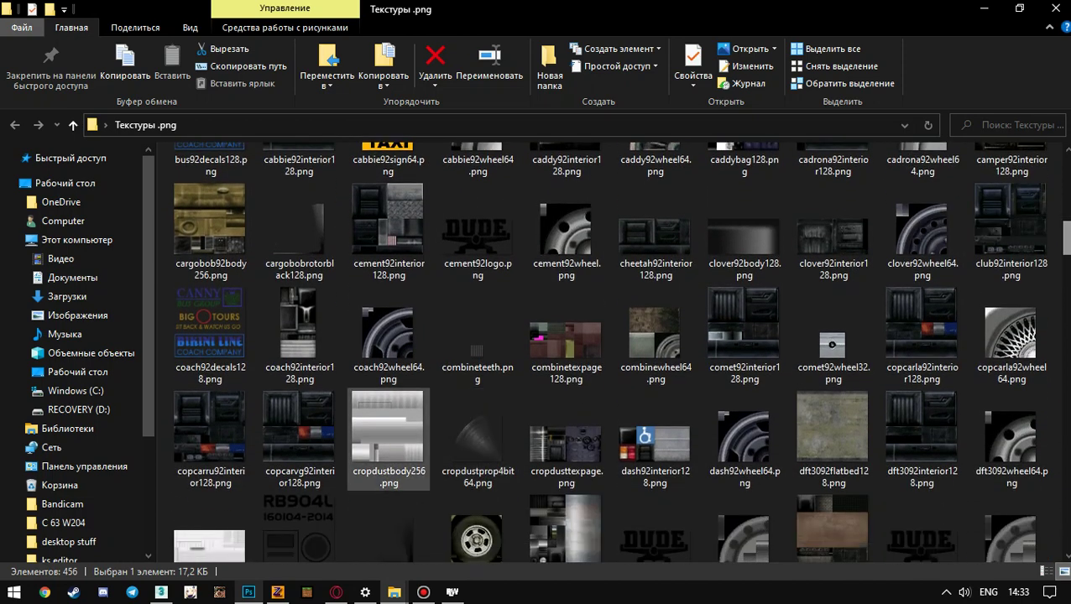
Step: In Photoshop, outline the interior texture's dashboard strip, lower-left trim and upper seat and door panel areas with rectangular selections, and deselect them
left_click(248, 592)
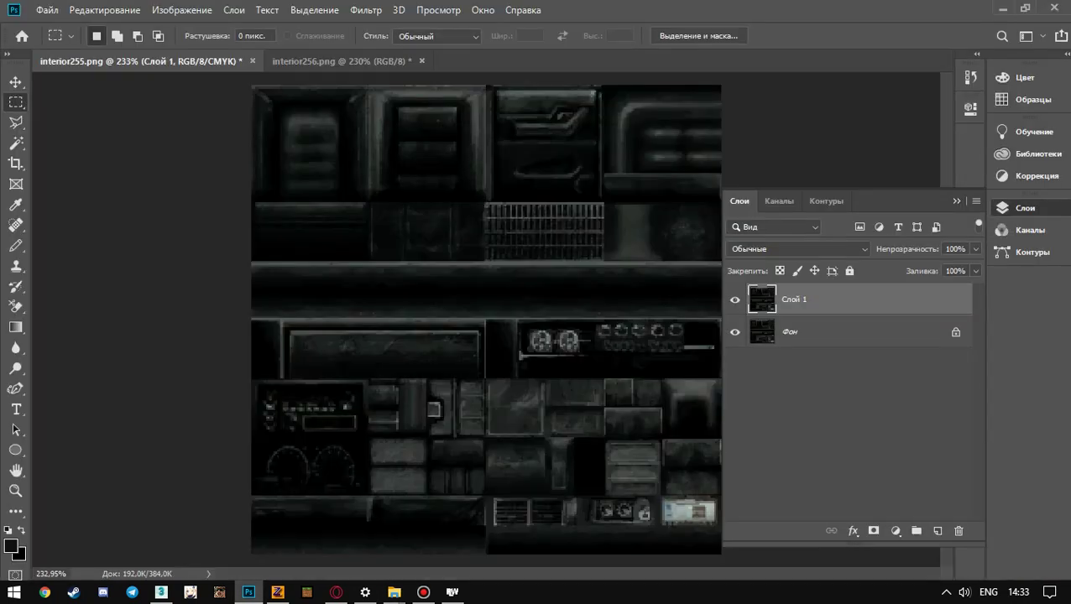
left_click_drag(251, 319, 719, 377)
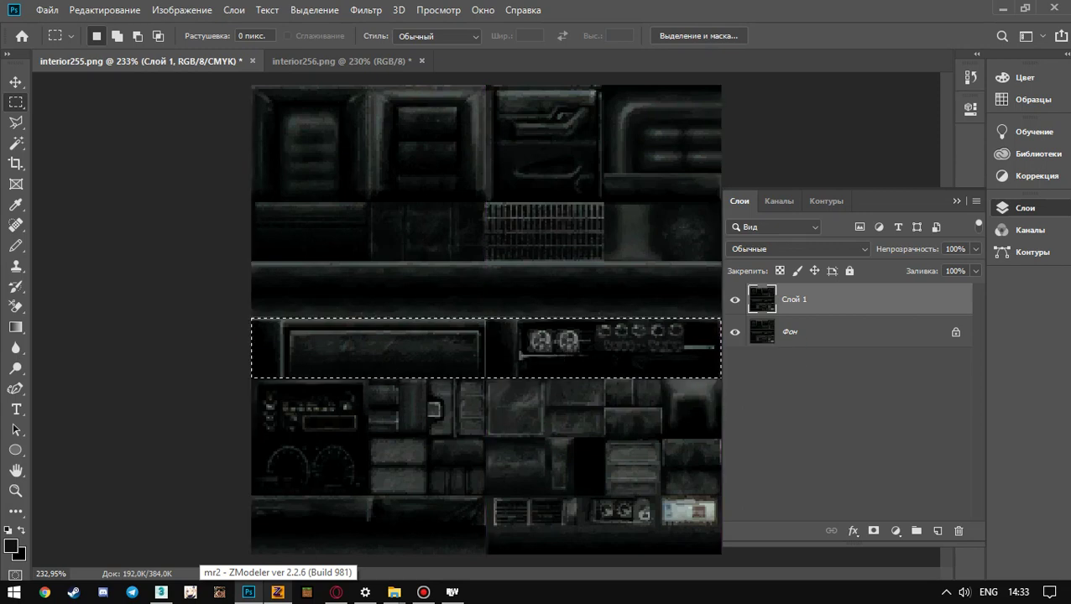
key("shift")
left_click_drag(252, 554, 483, 495, "shift")
left_click_drag(252, 86, 662, 257, "shift")
key("ctrl+z")
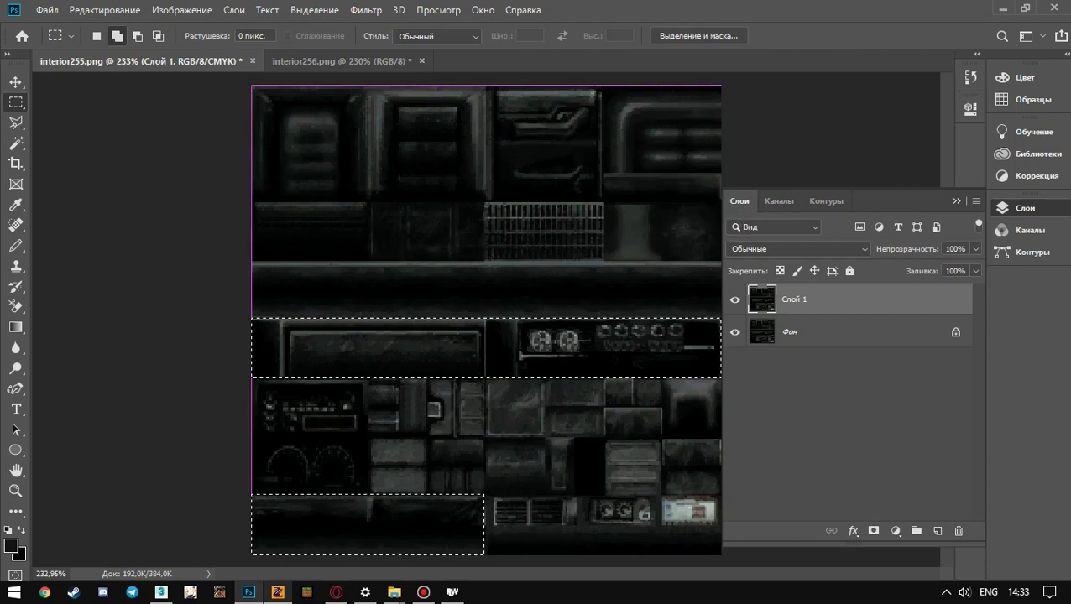
left_click_drag(662, 85, 721, 201, "shift")
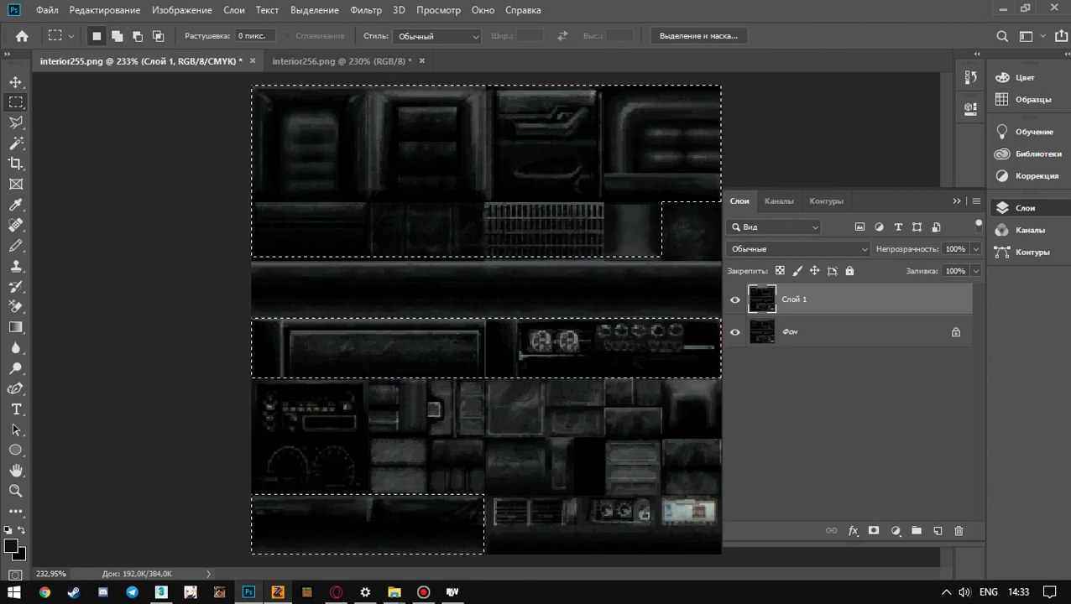
key("ctrl+d")
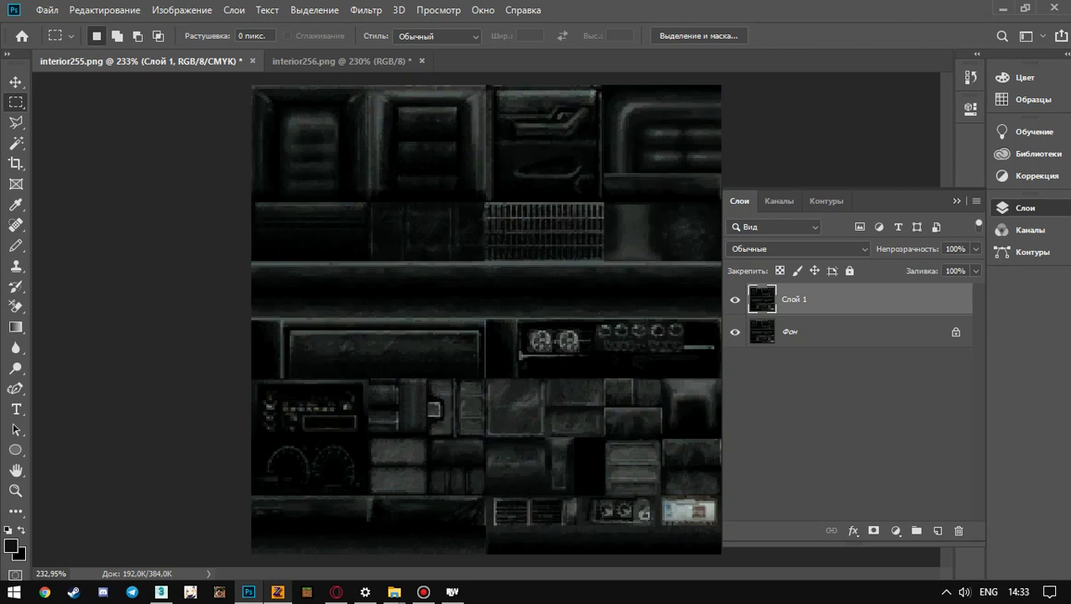
Step: Outline the small trim tiles, instrument cluster, dark square below the rear seat and lower-right vents area with rectangular selections, and deselect them
left_click_drag(367, 380, 717, 495)
left_click_drag(251, 379, 368, 495)
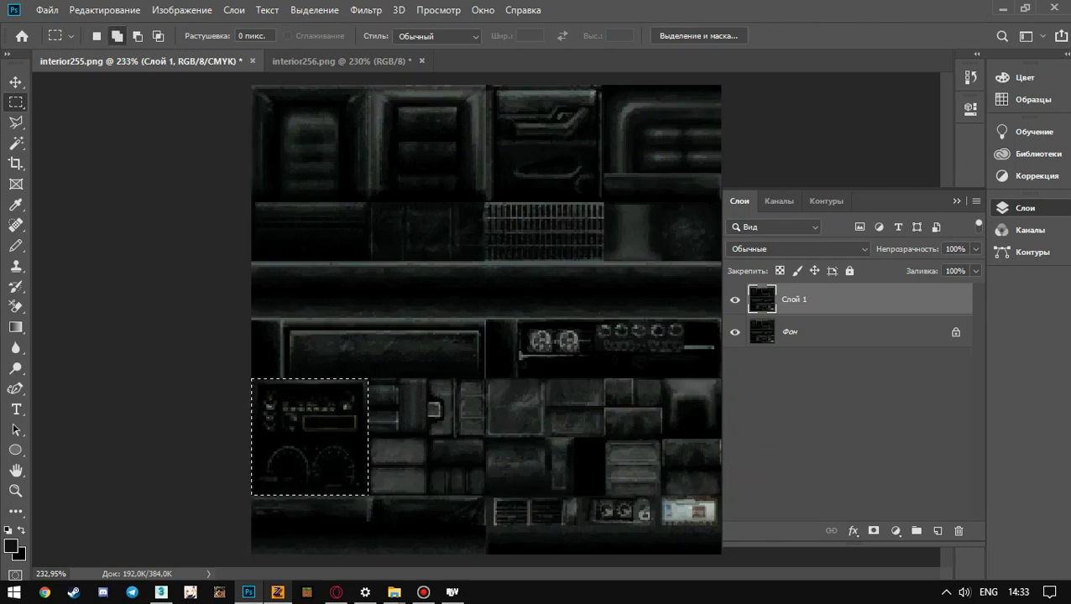
left_click_drag(662, 202, 721, 261, "shift")
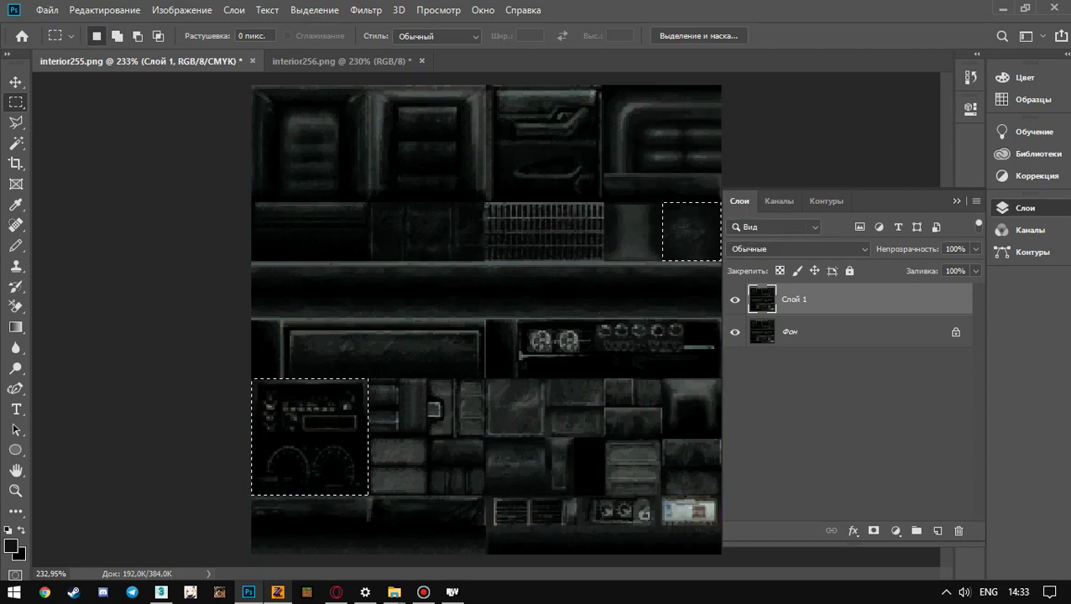
left_click_drag(482, 495, 727, 555)
key("ctrl+d")
Step: Minimize Photoshop, examine the interior textures in the rest of the "Текстуры .png" collection down to zr350interior128.png, and minimize the folder window
left_click(1002, 9)
scroll(1062, 239, "down", 1)
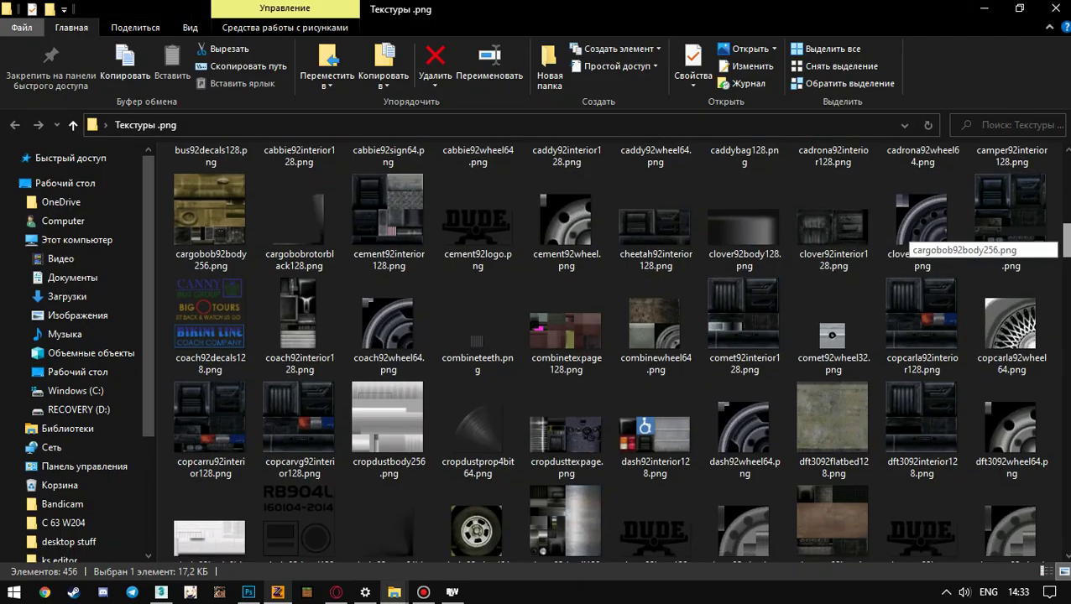
scroll(1062, 244, "down", 2)
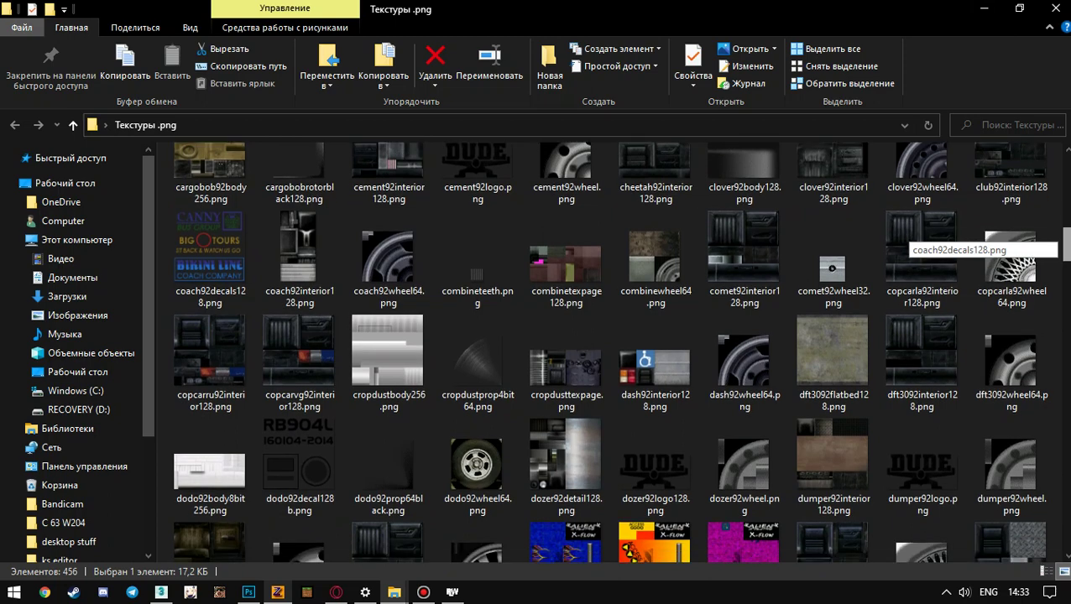
scroll(1062, 243, "down", 5)
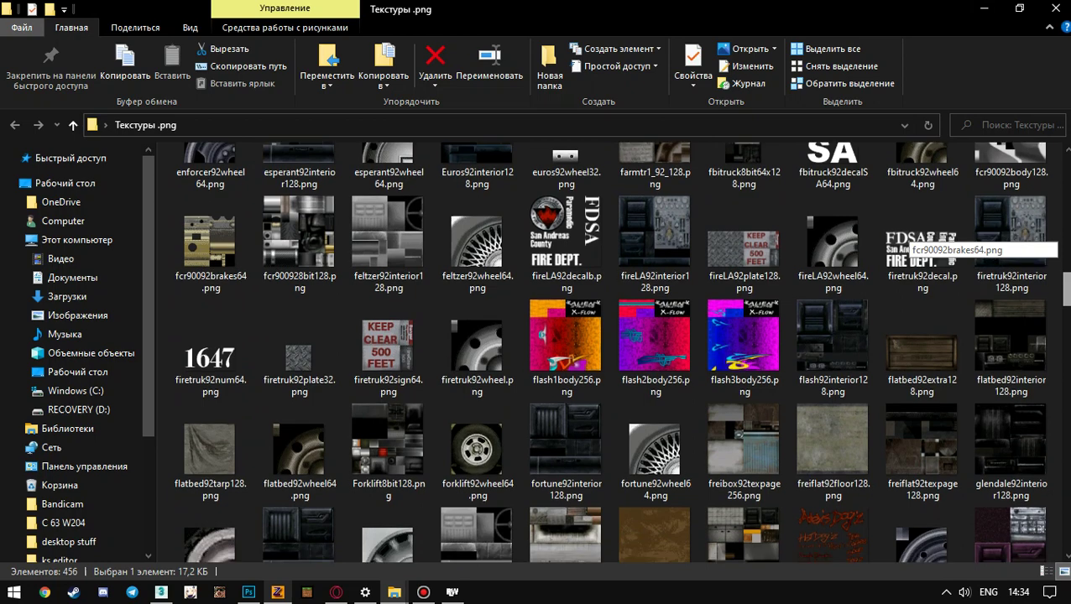
scroll(915, 285, "down", 3)
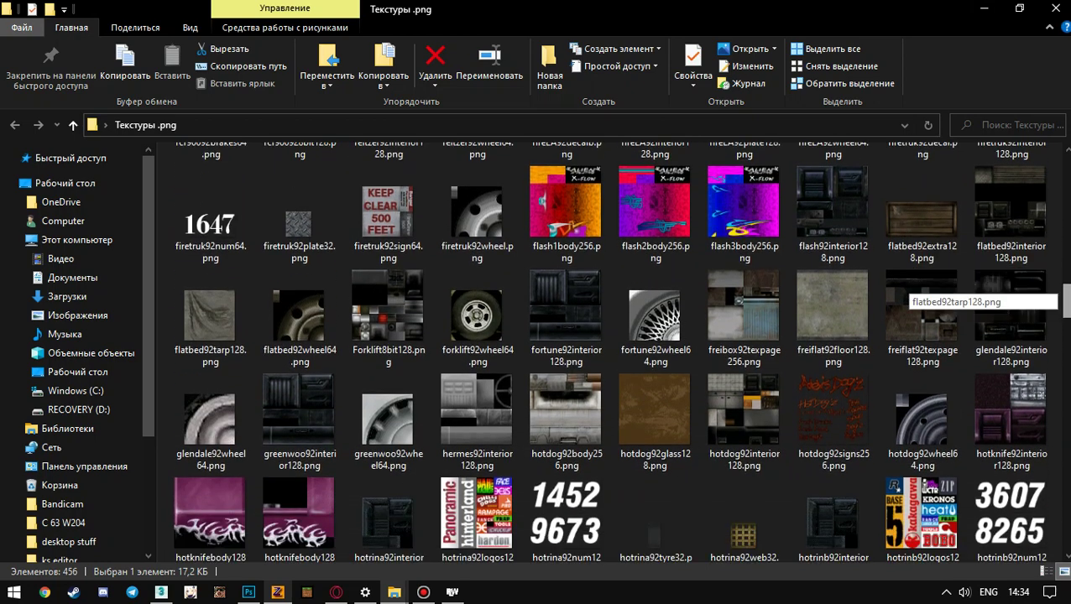
scroll(914, 285, "down", 4)
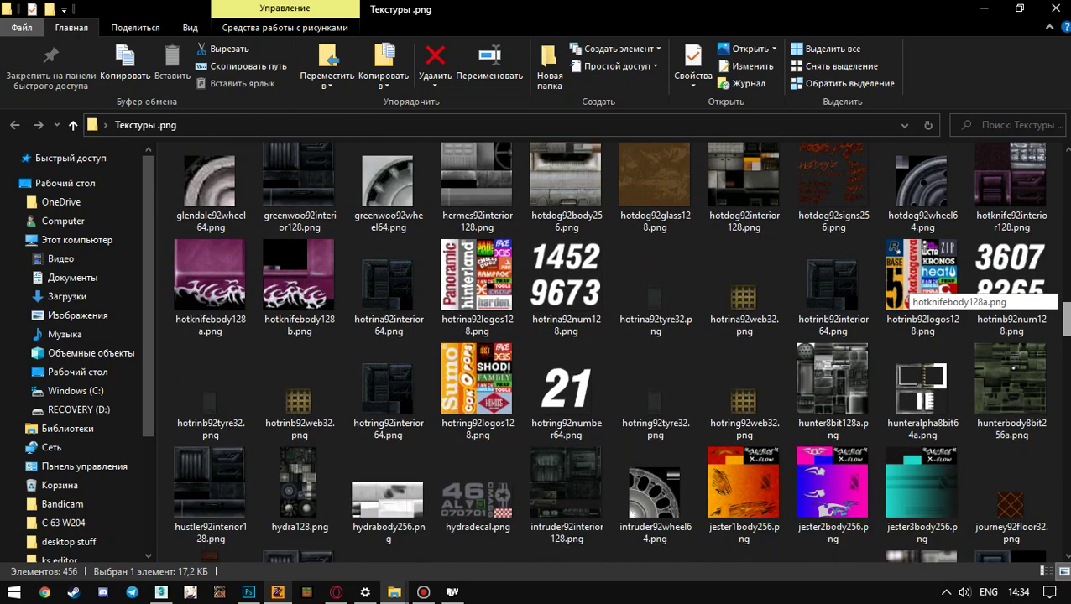
scroll(914, 285, "down", 4)
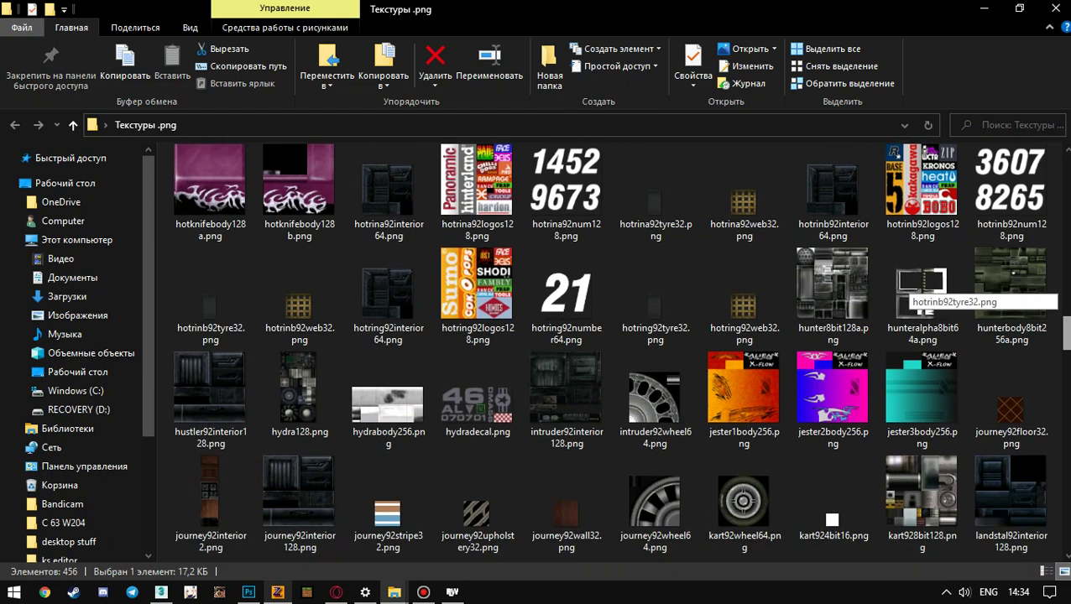
scroll(914, 285, "down", 10)
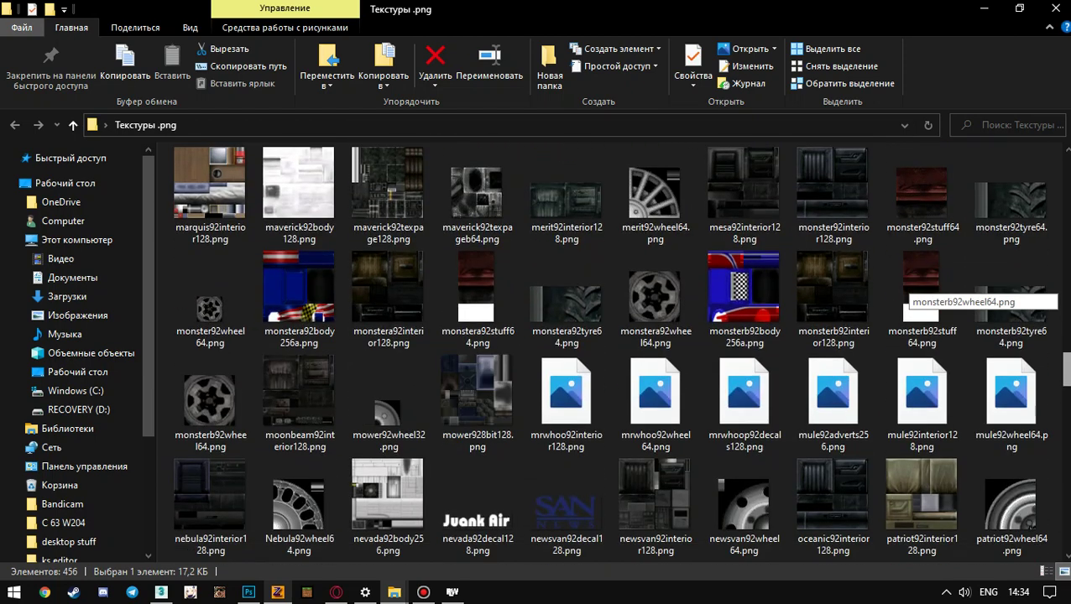
scroll(915, 285, "down", 7)
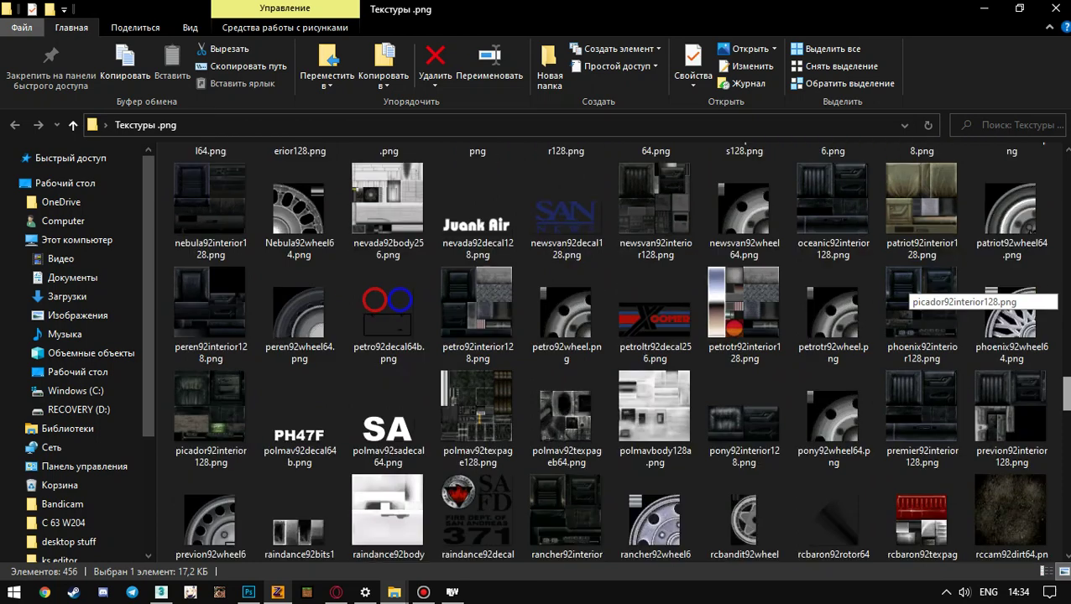
scroll(914, 285, "down", 6)
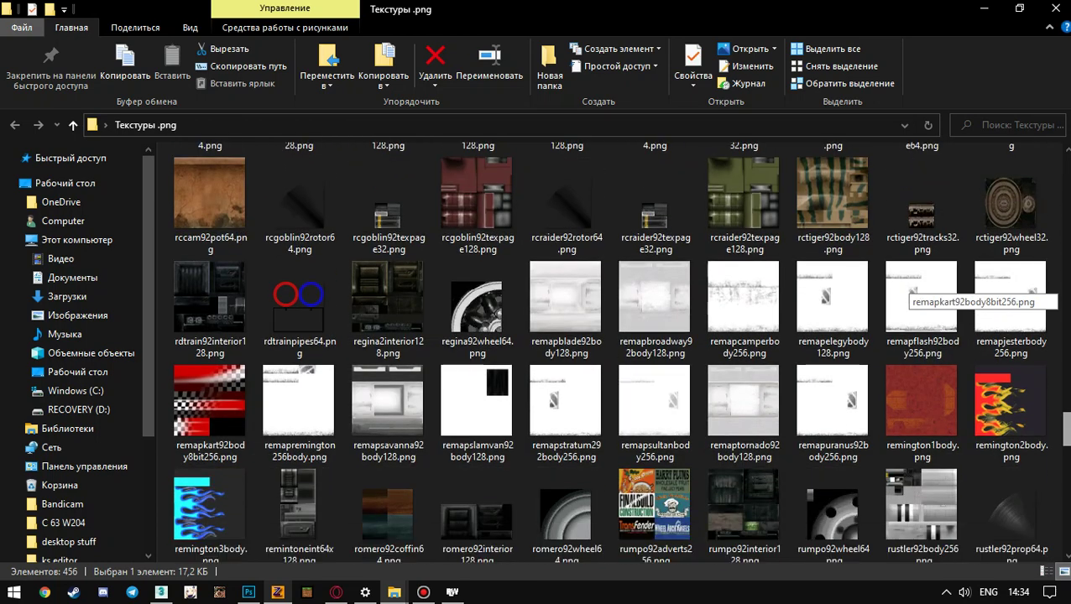
scroll(915, 285, "down", 11)
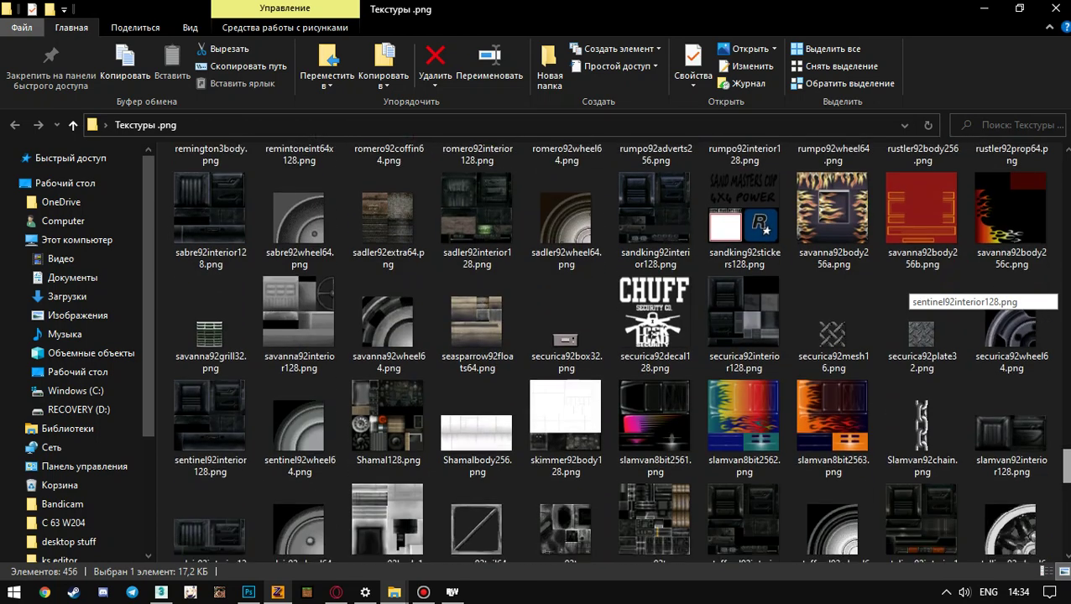
scroll(915, 285, "down", 14)
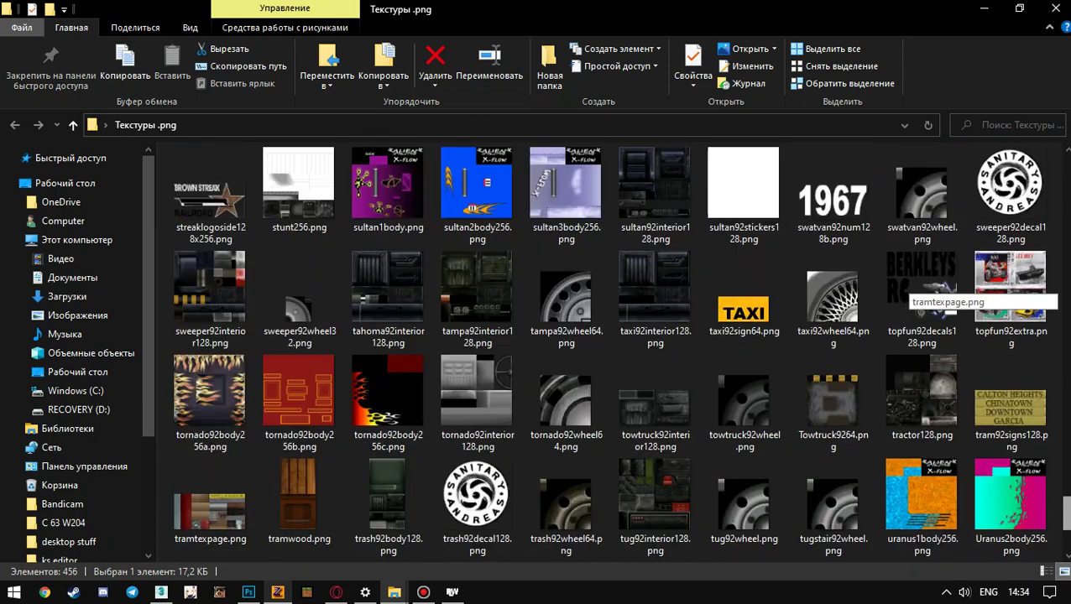
scroll(915, 285, "down", 1)
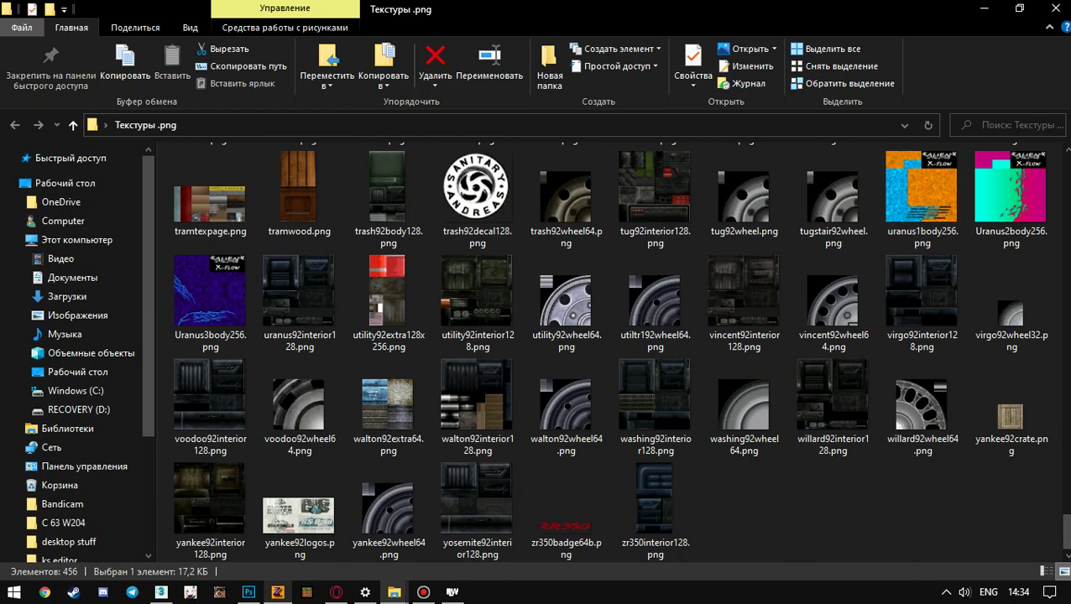
left_click(983, 9)
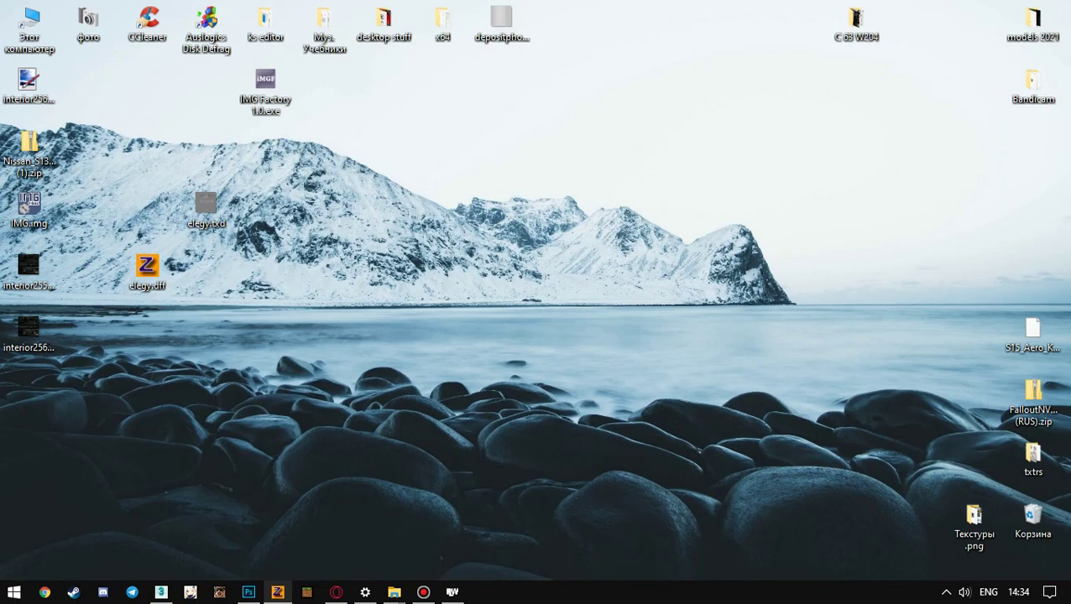